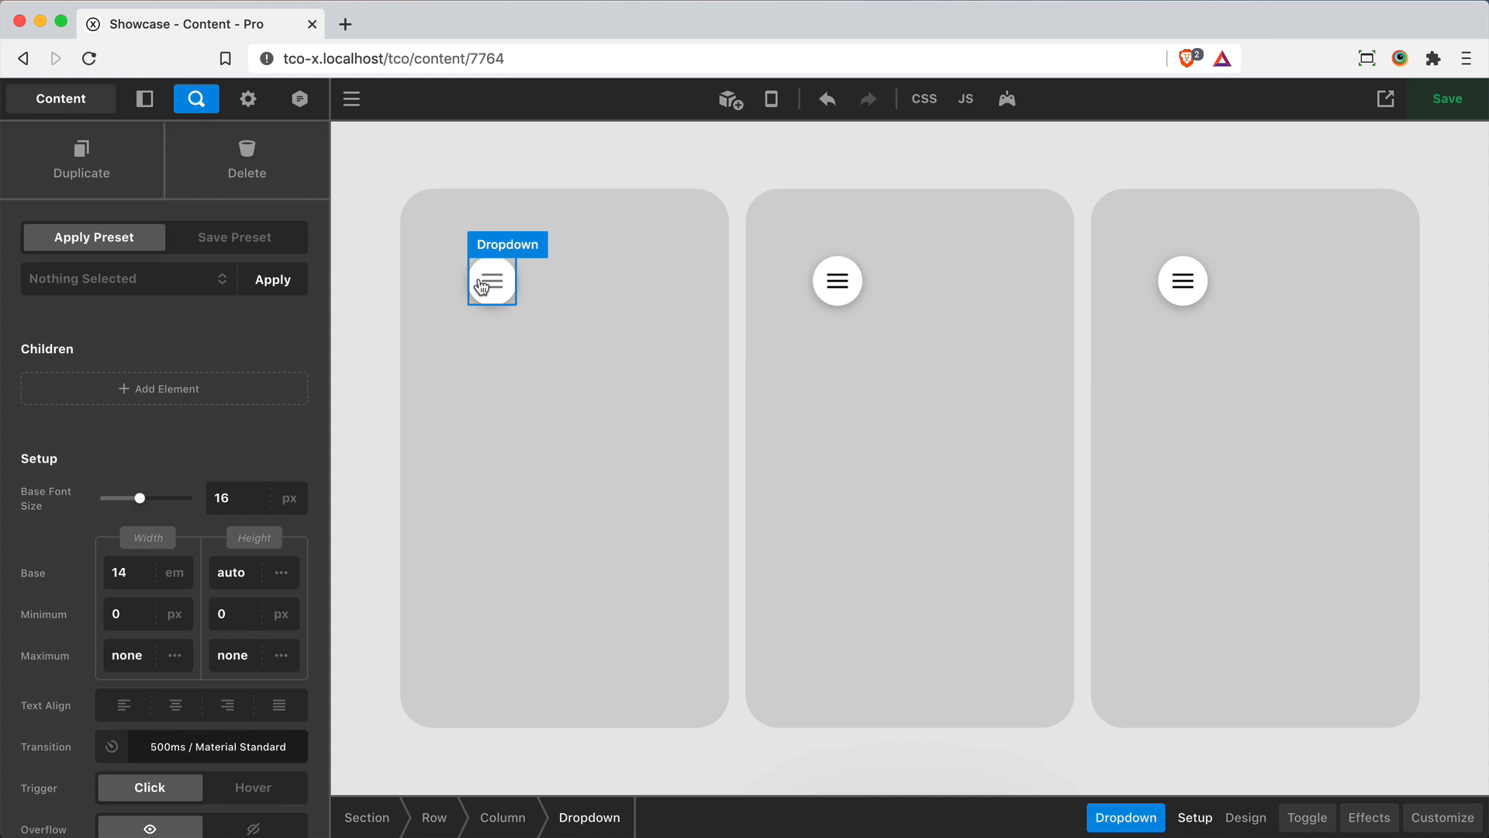
Search the element library for "drop", "modal" and "off c" to look through the matching elements.
key(super+e)
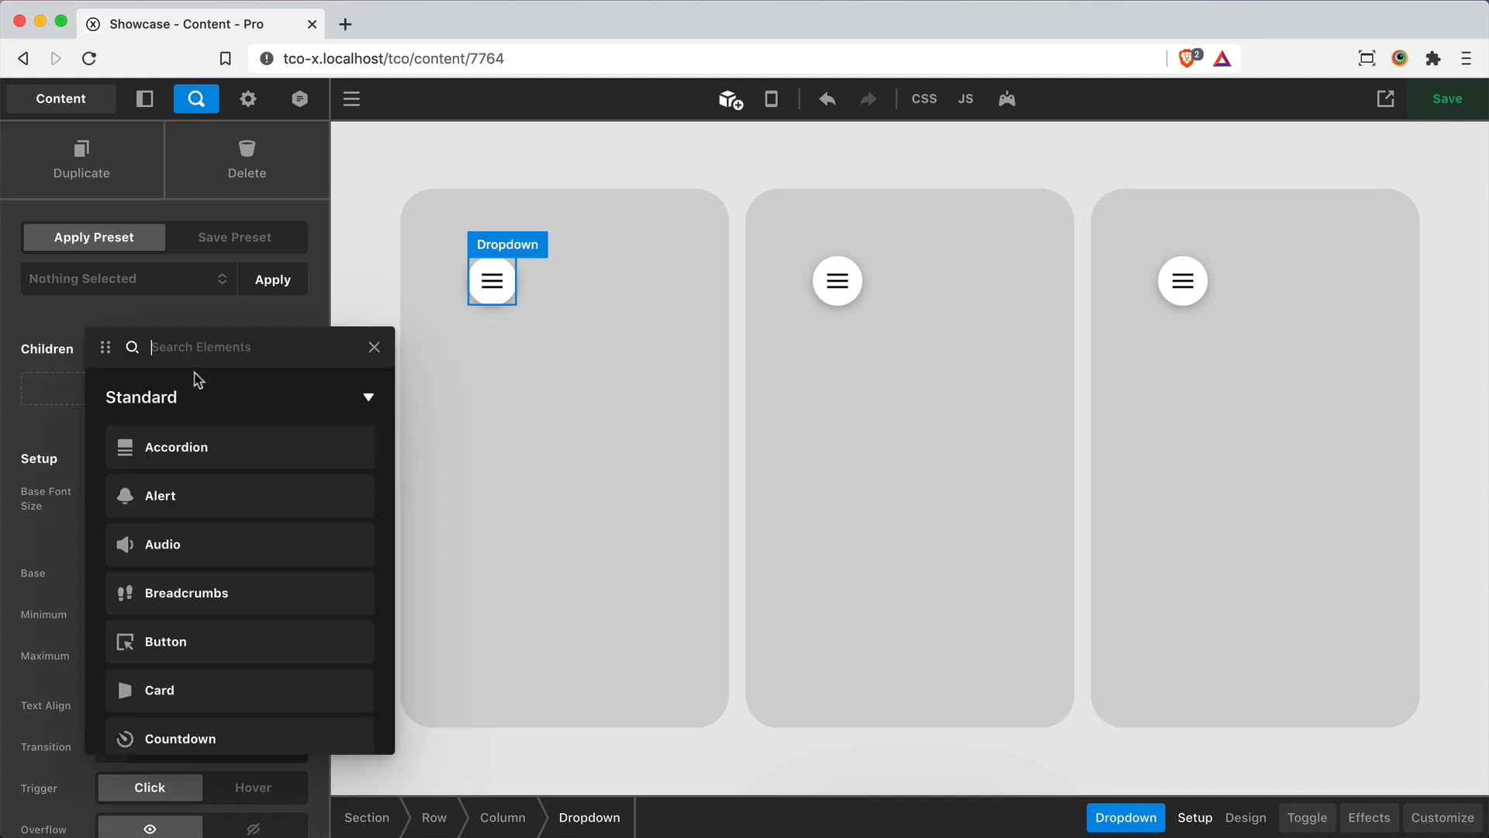
text(drop)
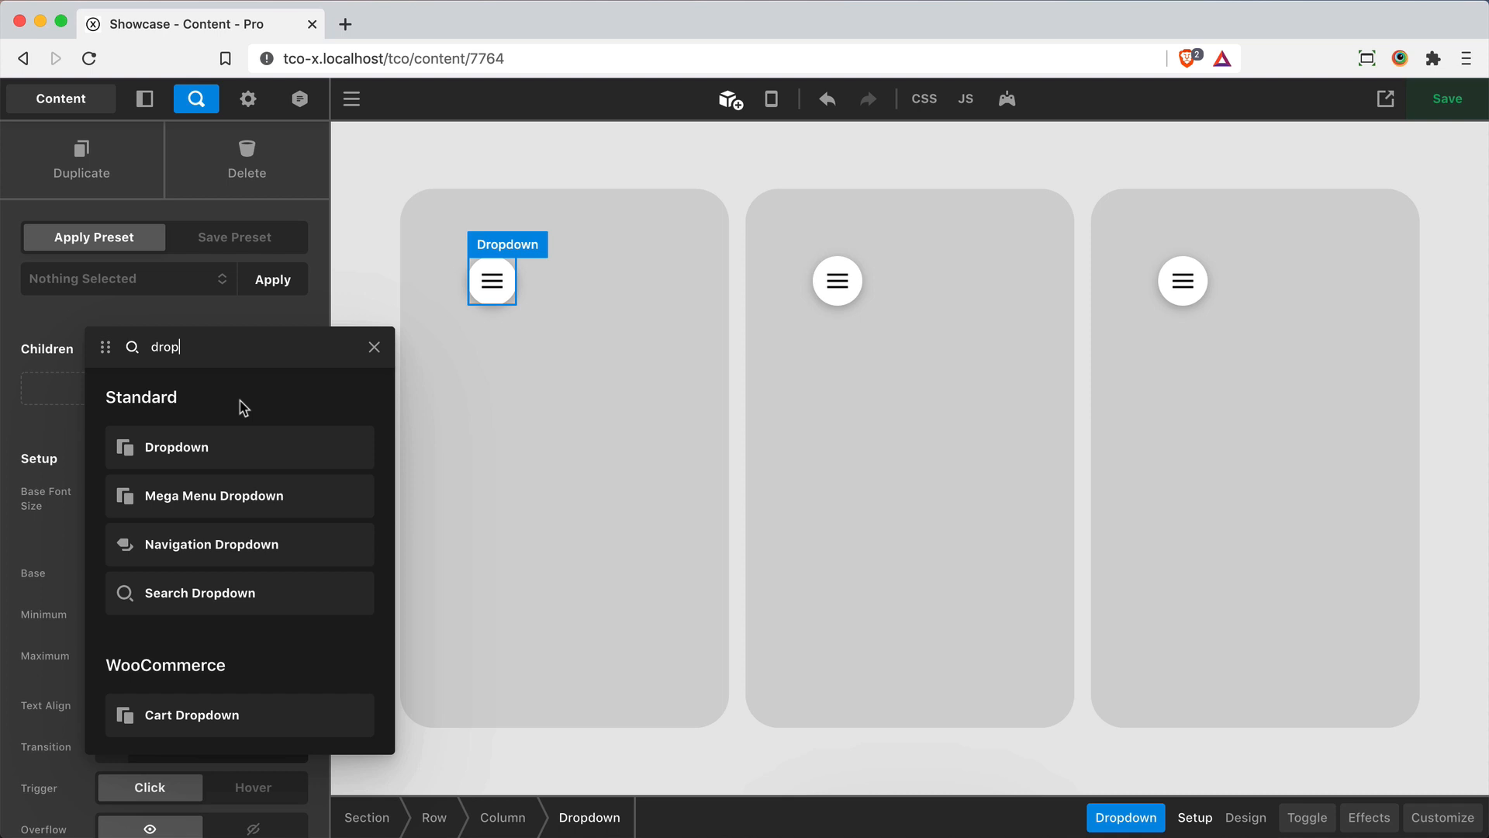
key(super+a)
text(modal)
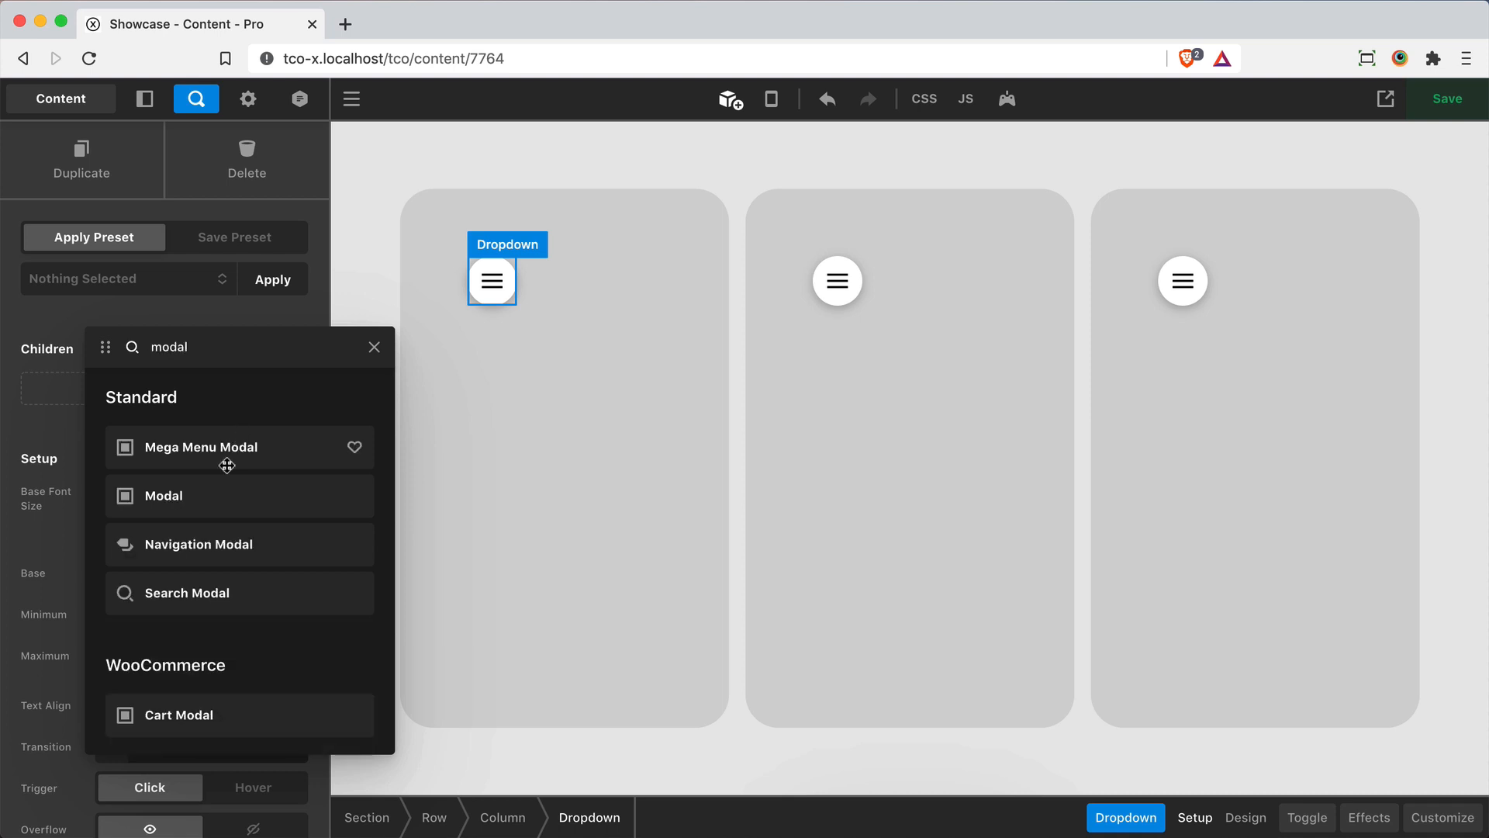
key(super+a)
text(off c)
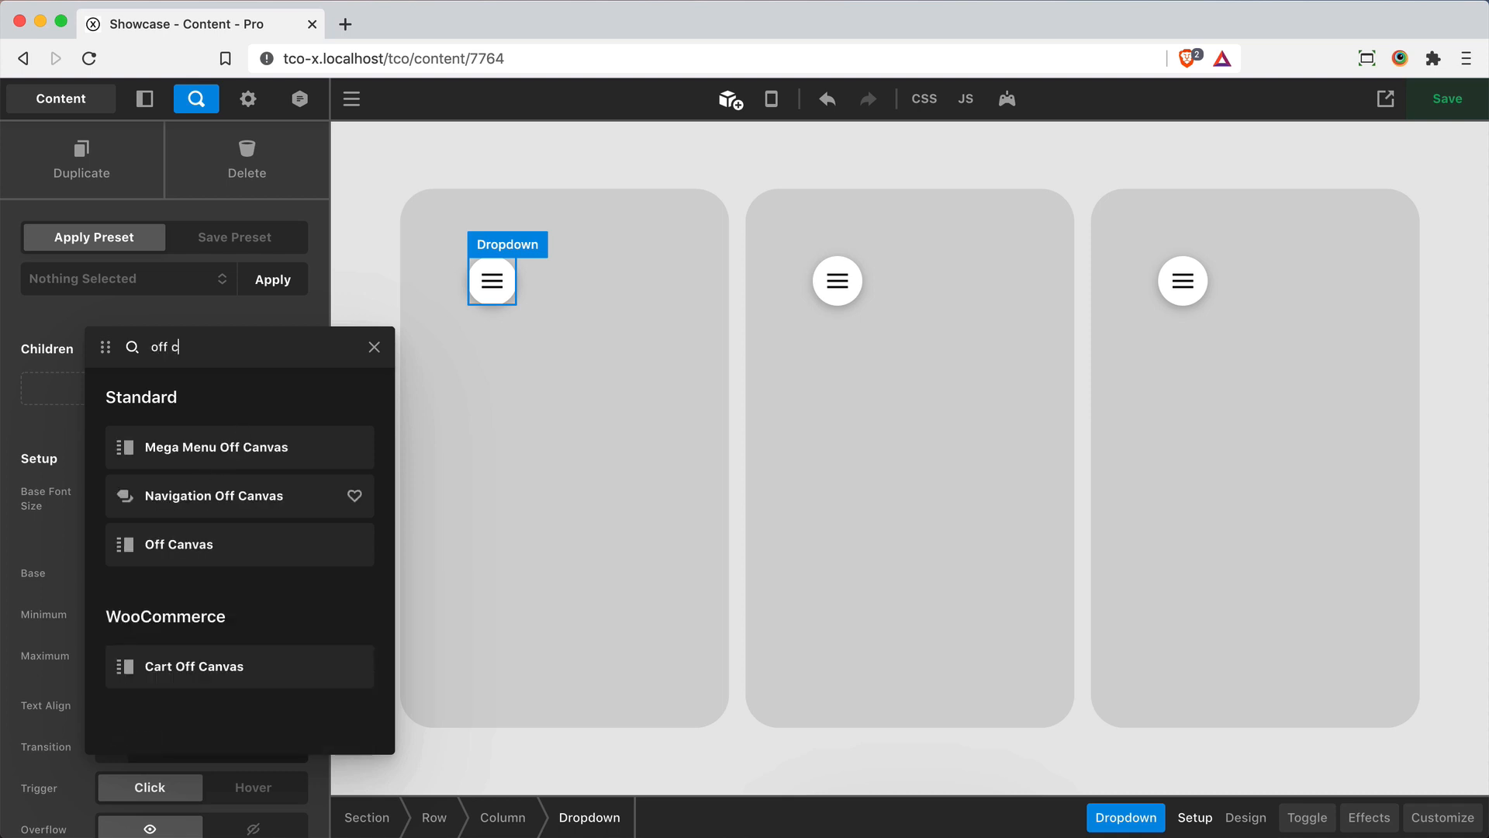
click(202, 549)
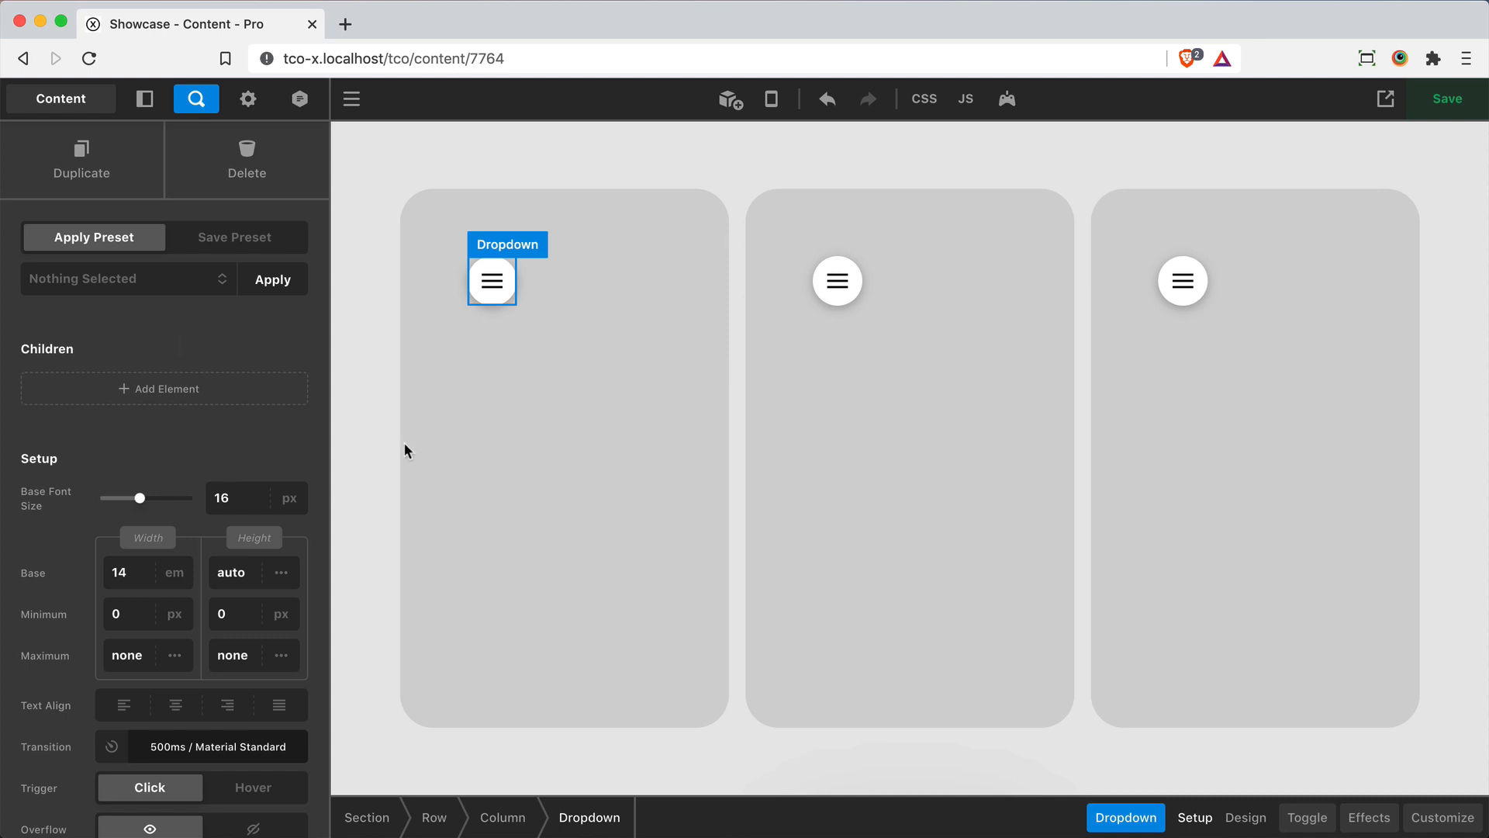
Preview the Dropdown, Modal and Off Canvas elements one after another from their toggles in the three columns.
click(500, 293)
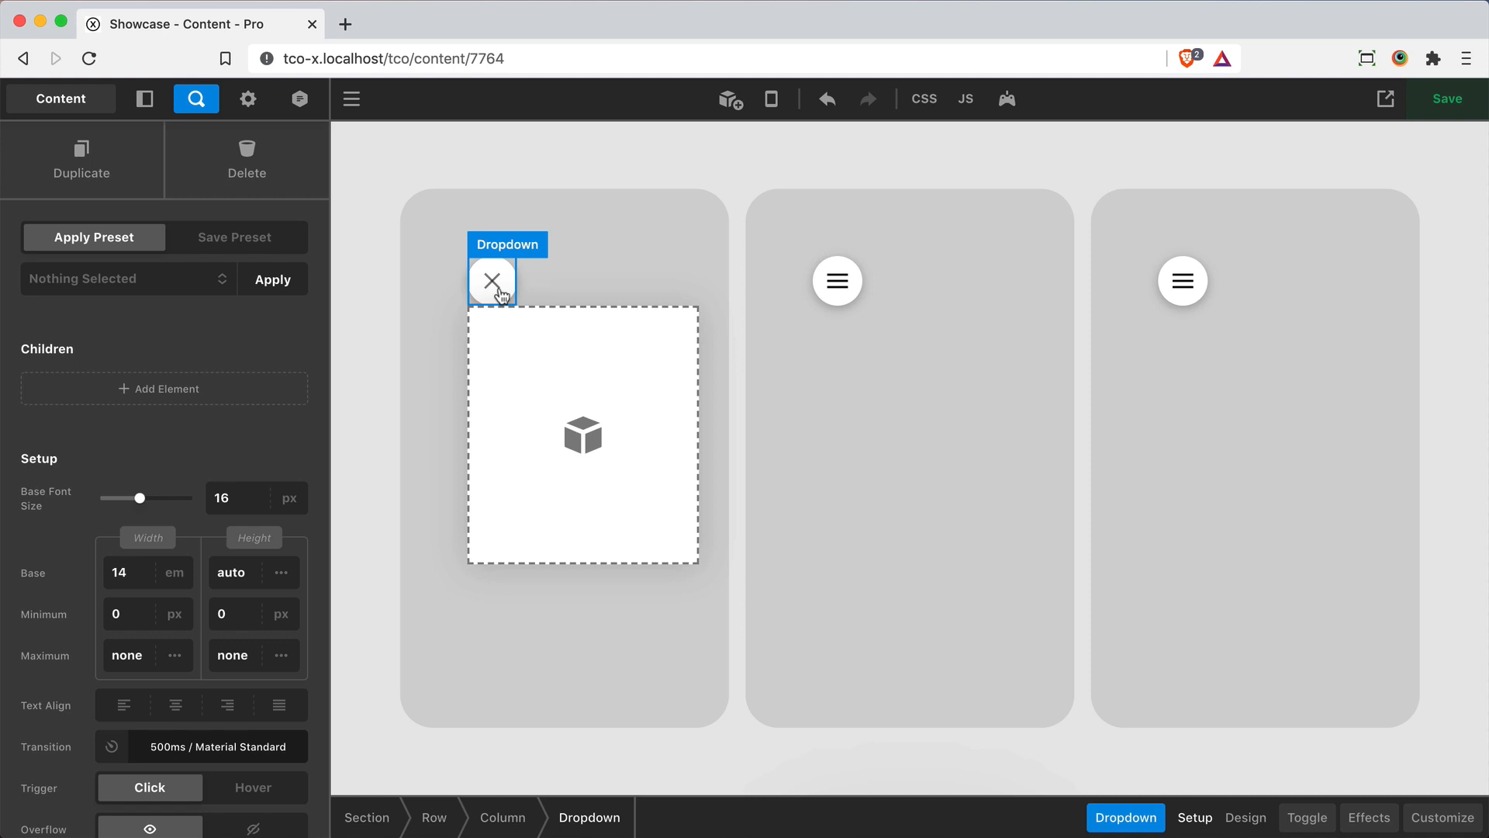
click(838, 280)
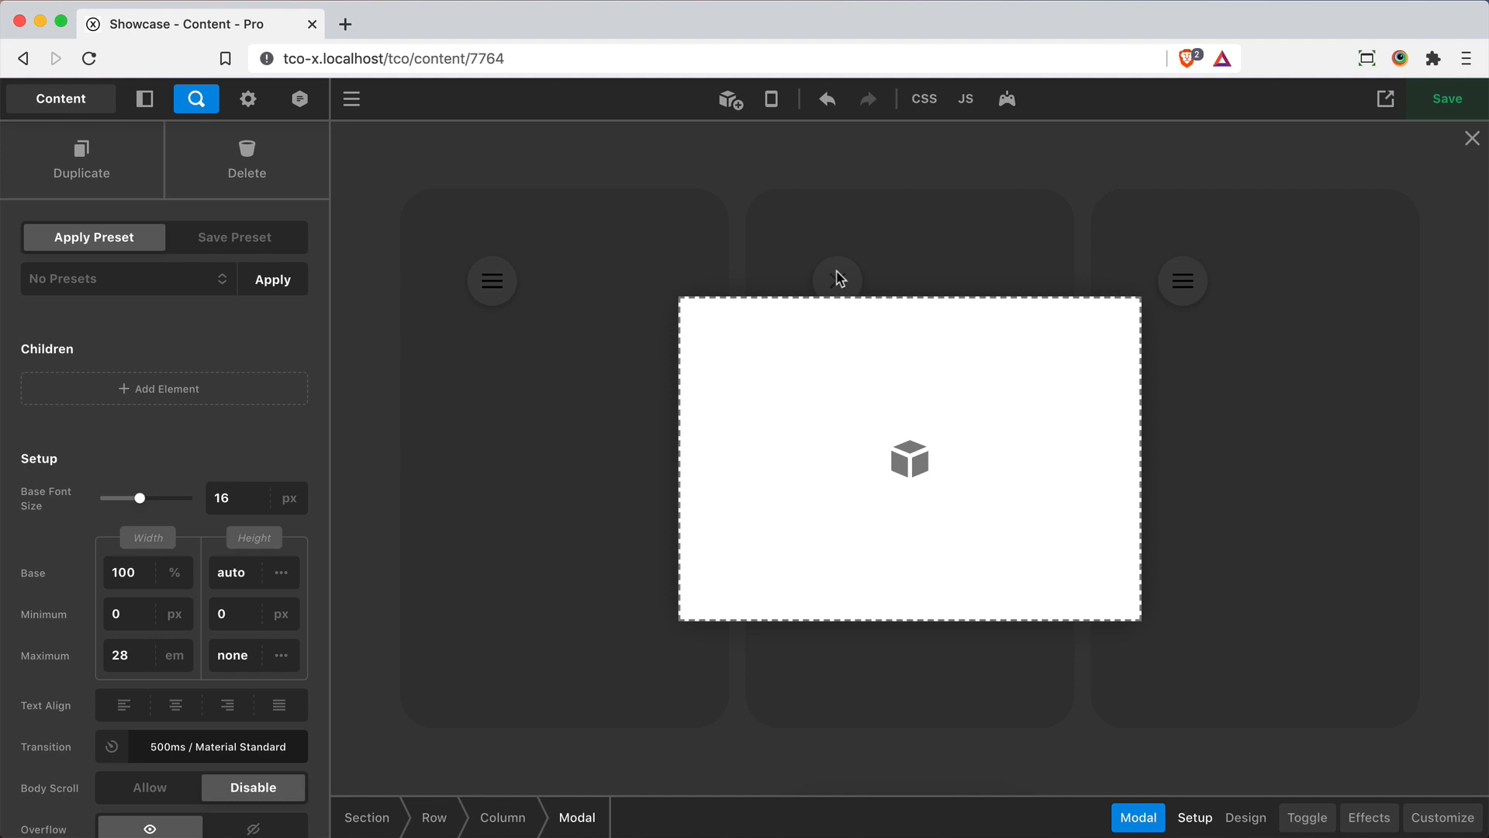
click(1040, 256)
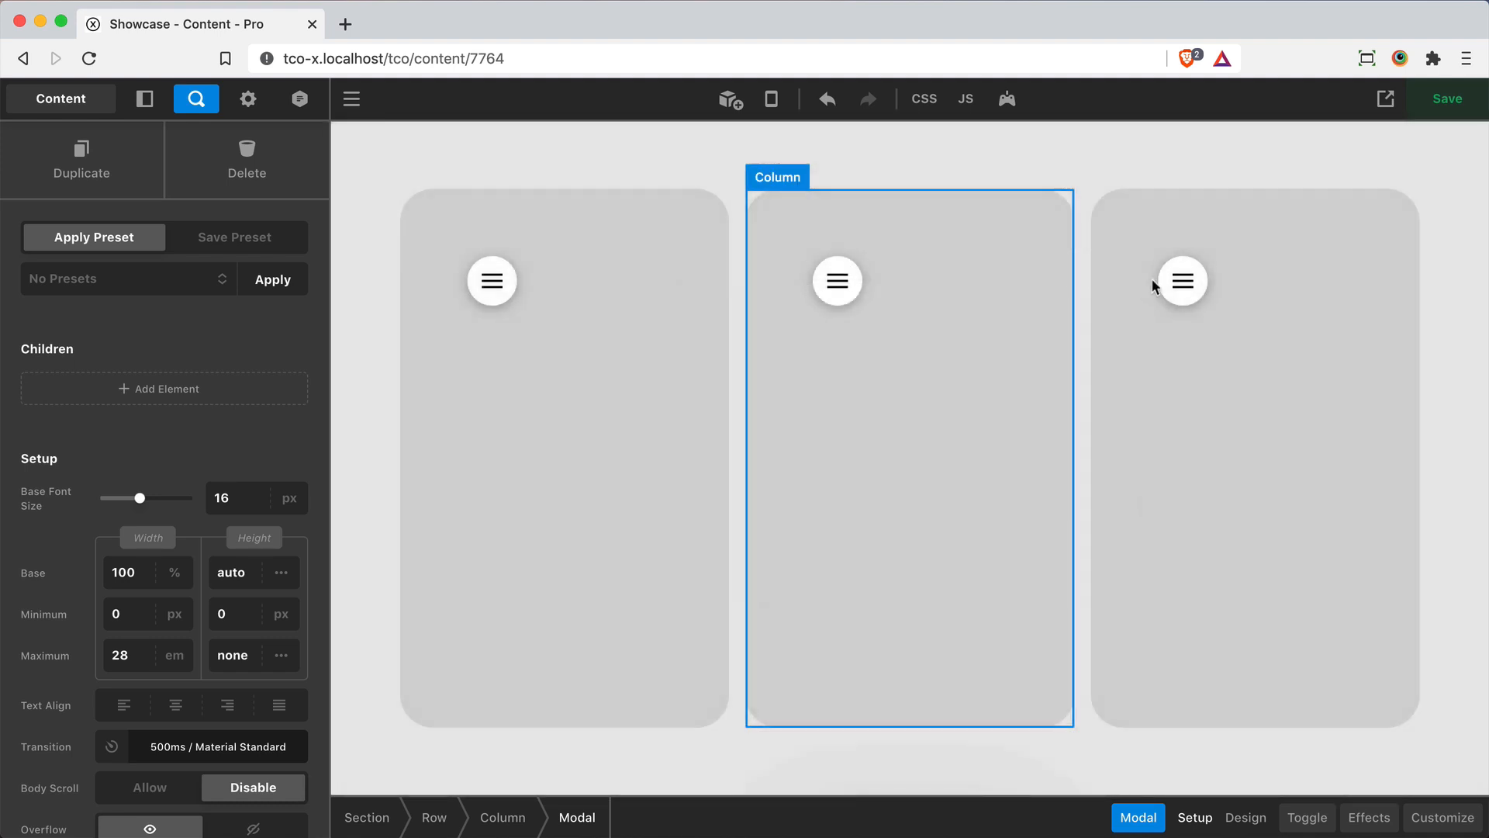
click(1171, 284)
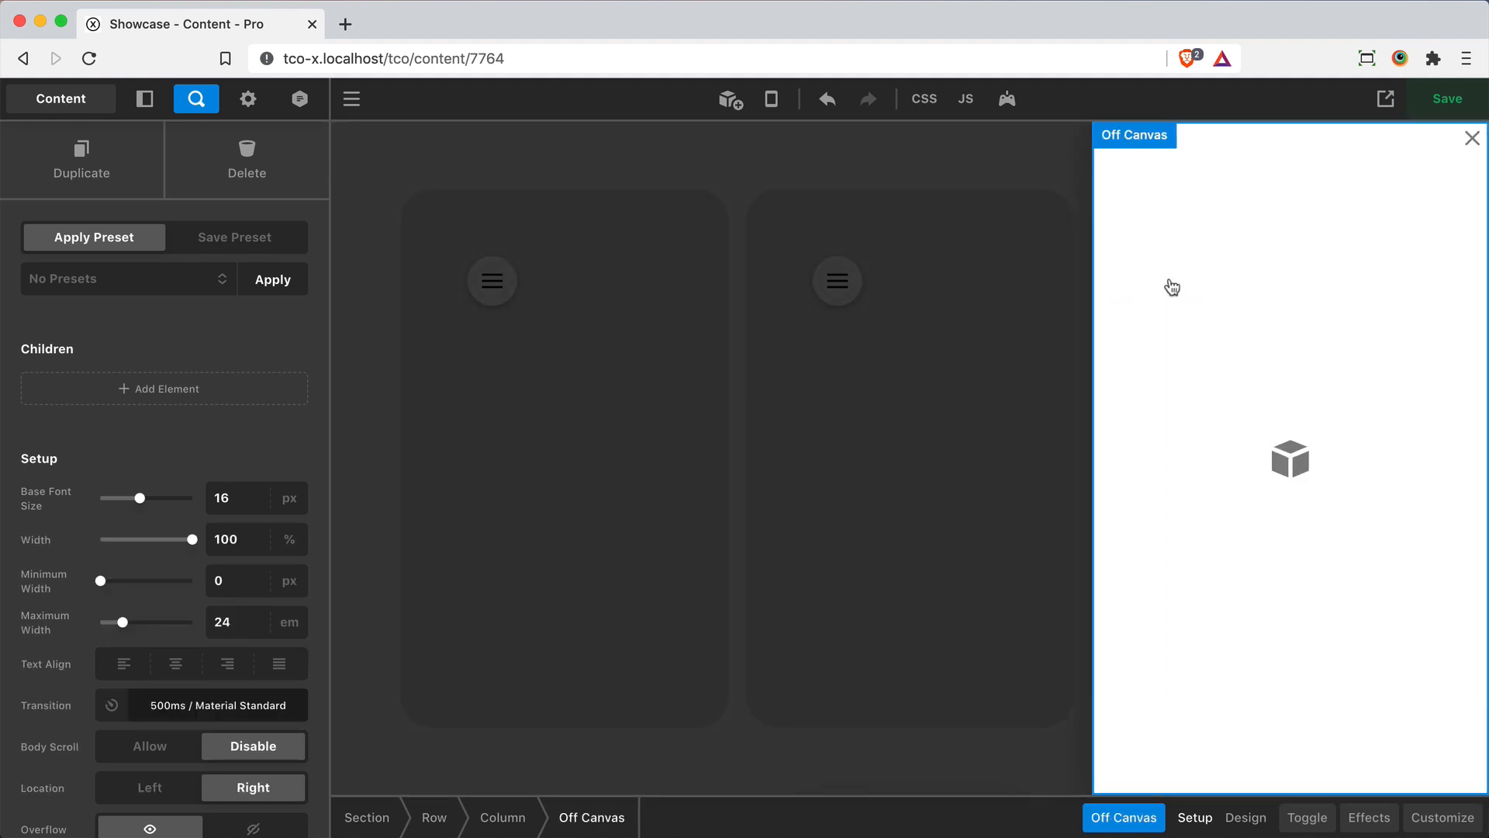
click(1058, 314)
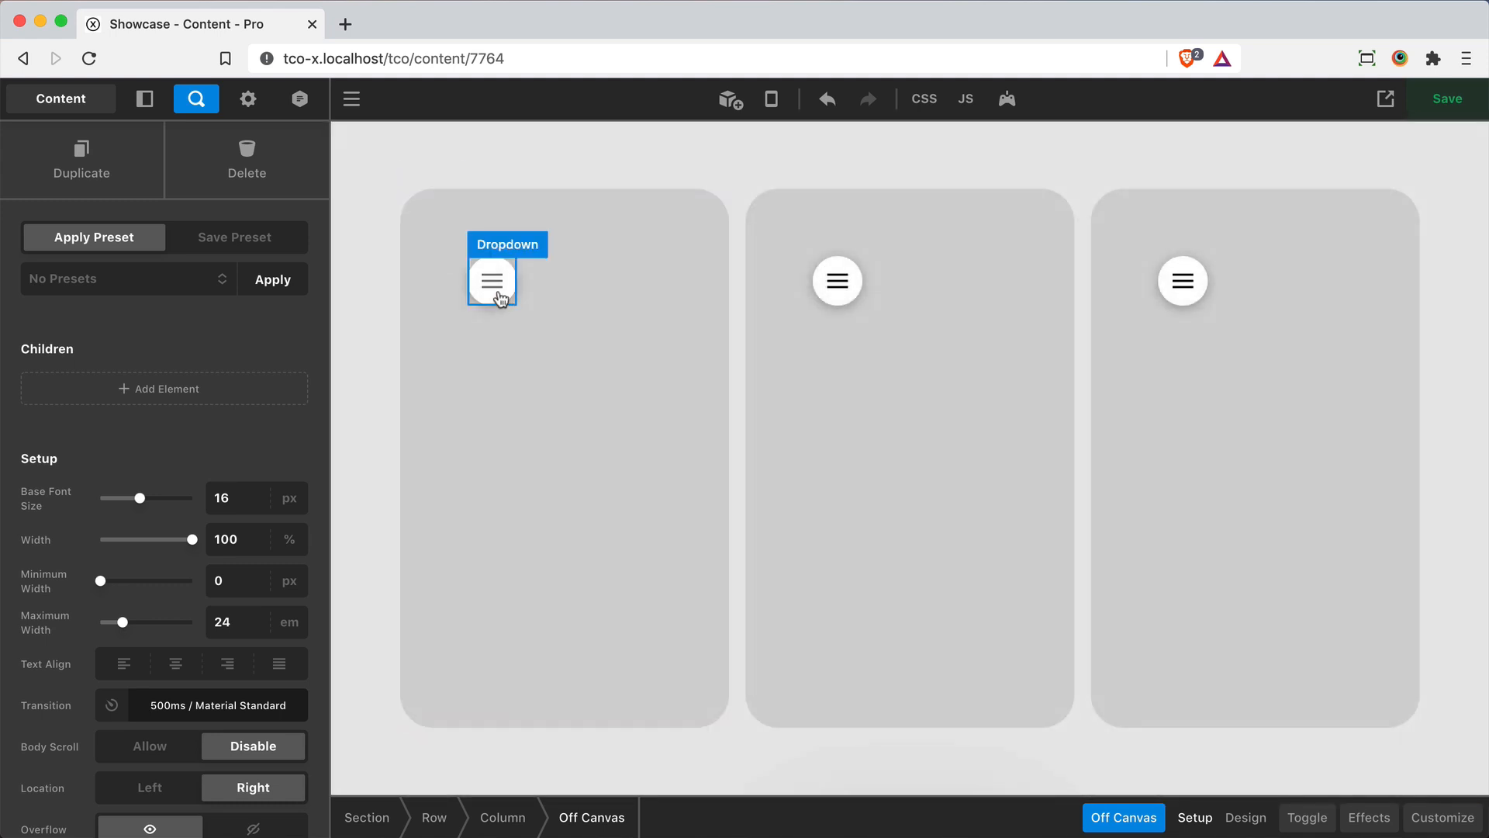
Open the Dropdown in the first column and switch its advanced background options on and off again.
click(502, 298)
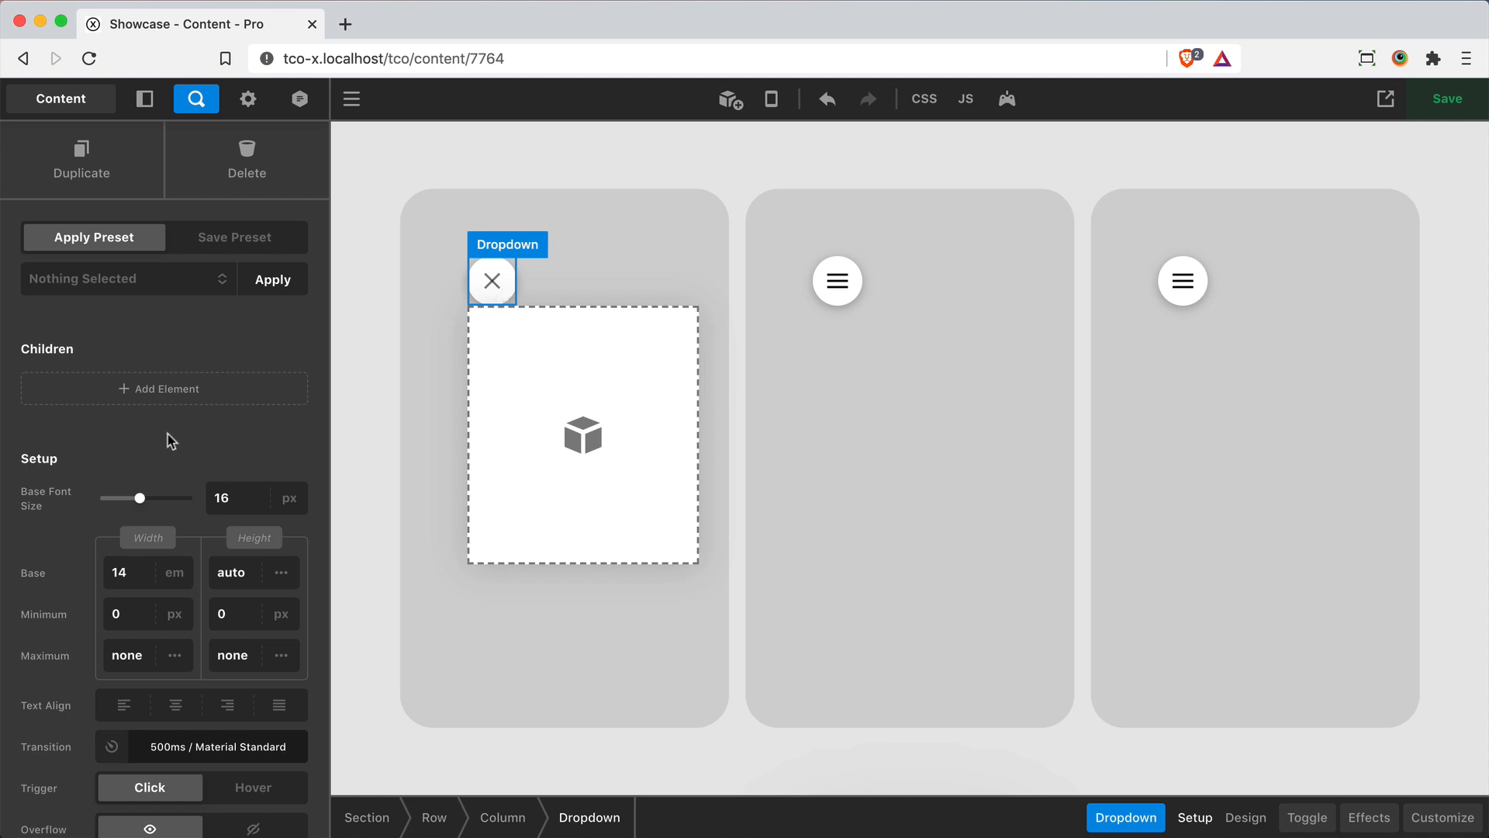
scroll(207, 440, down, 3)
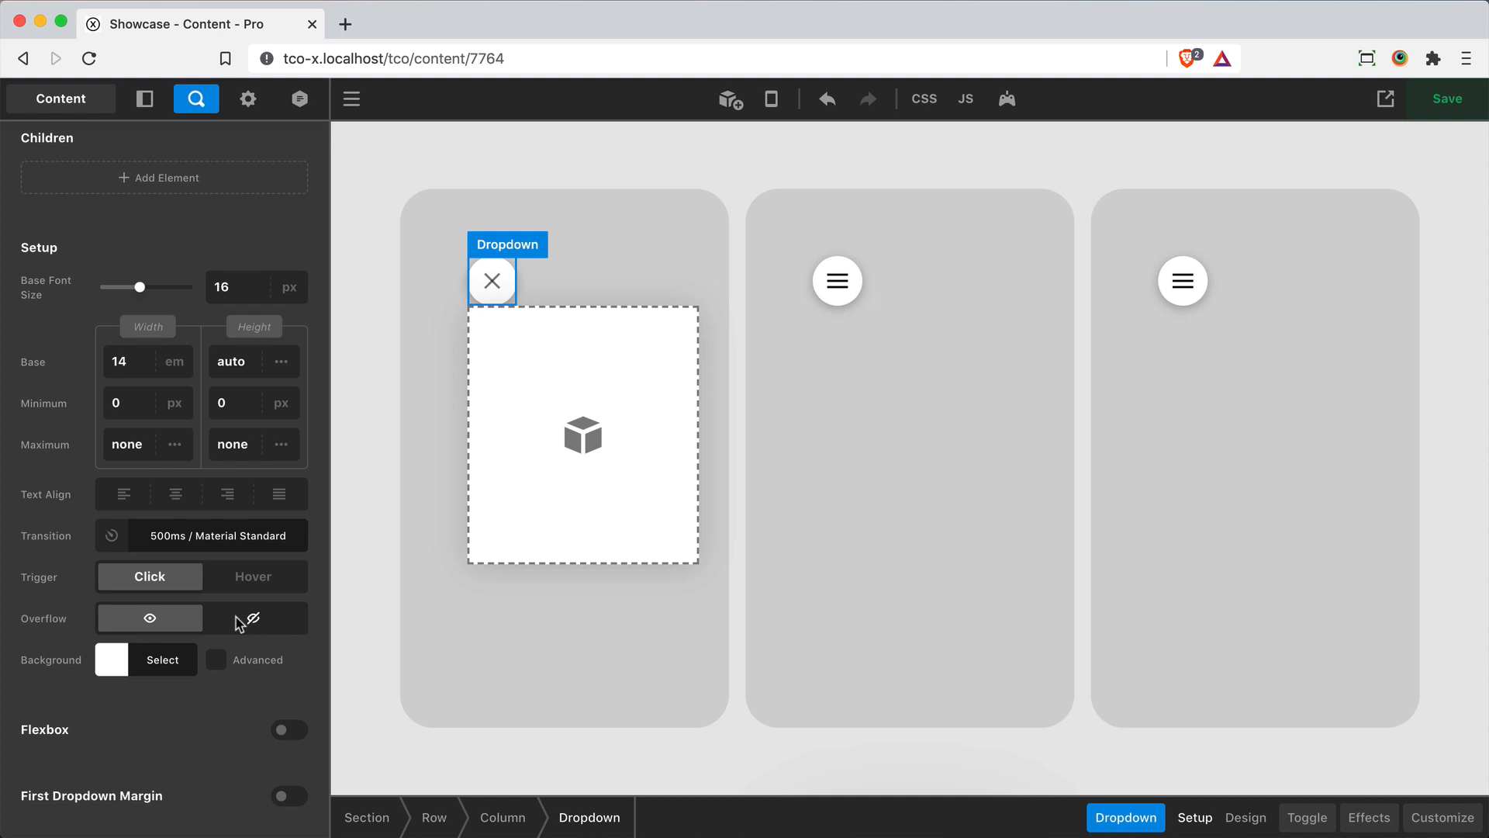
scroll(239, 623, down, 3)
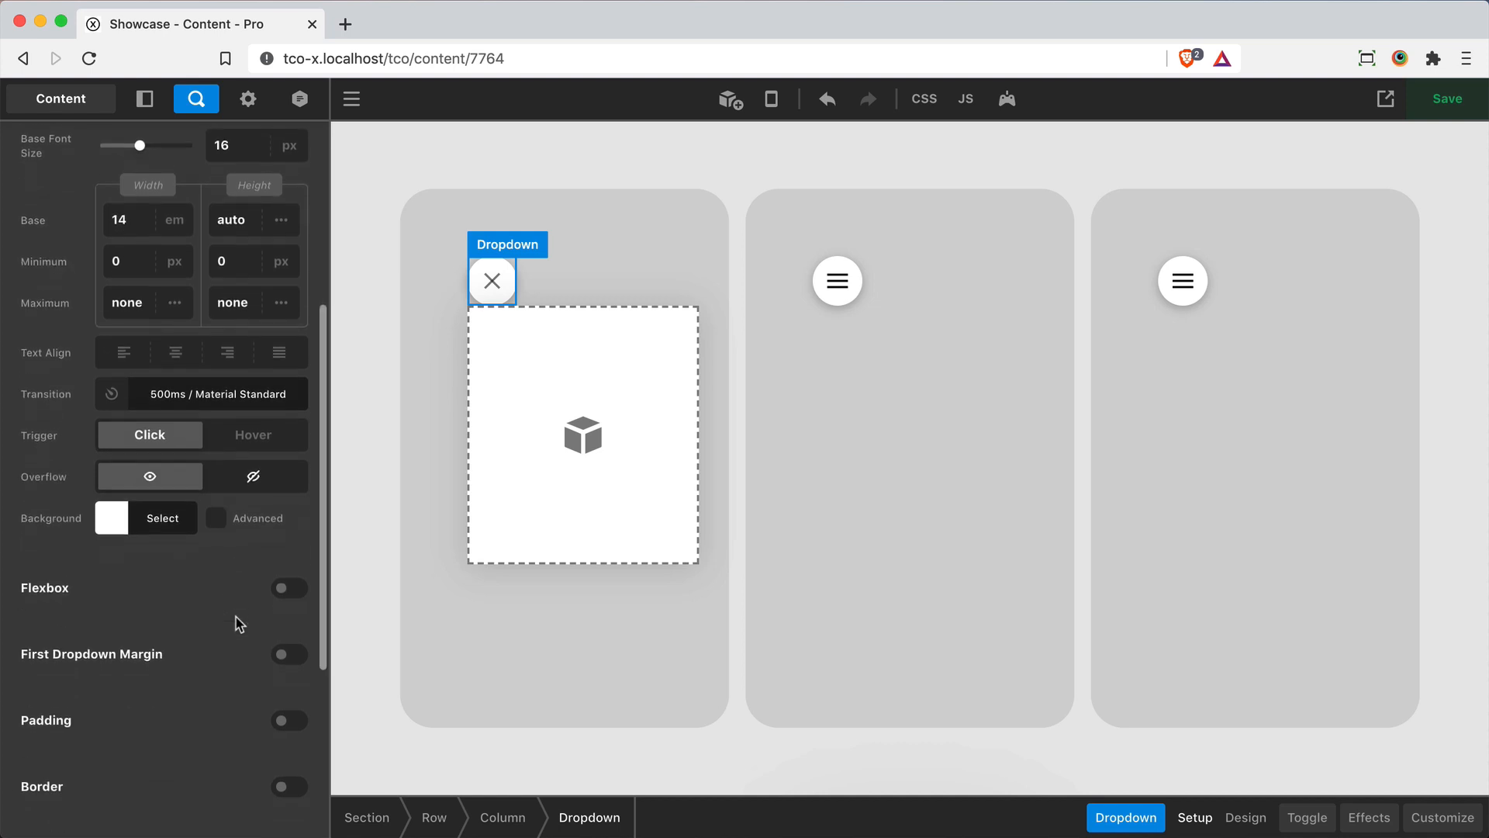
click(250, 520)
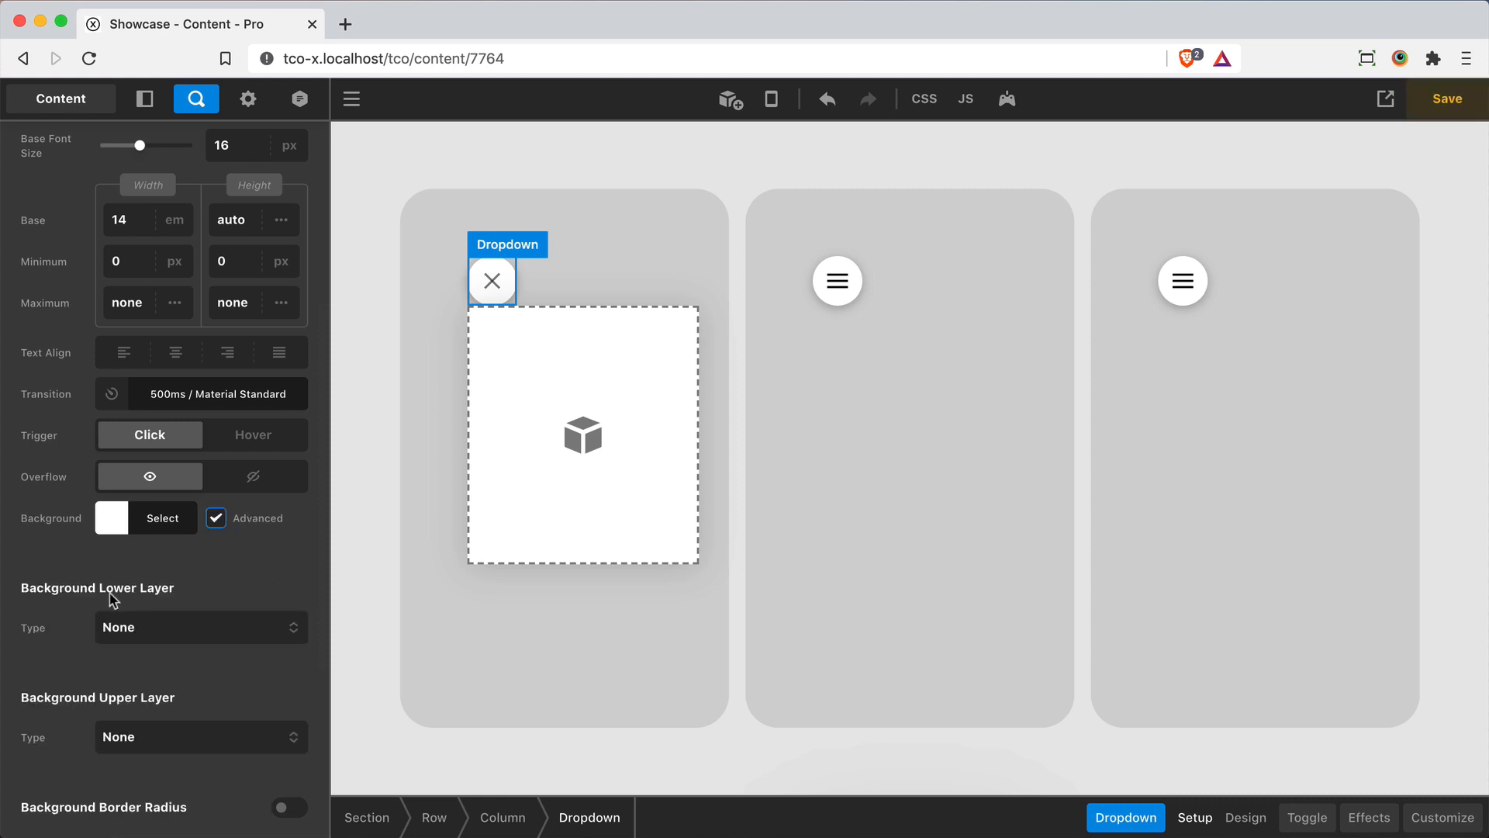
scroll(110, 599, down, 2)
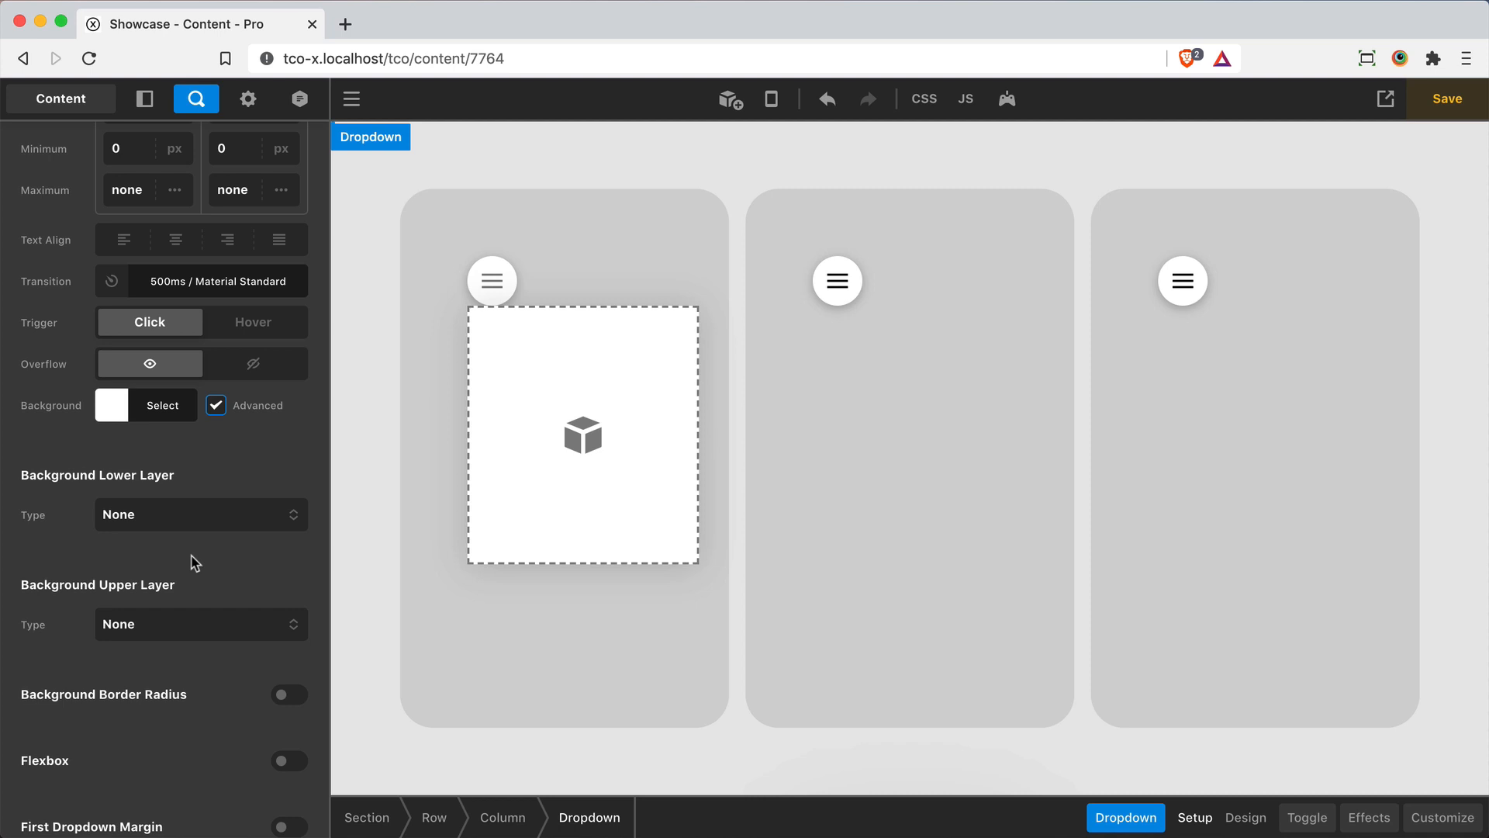
click(248, 402)
Enable Flexbox for the Dropdown's content.
scroll(205, 514, down, 3)
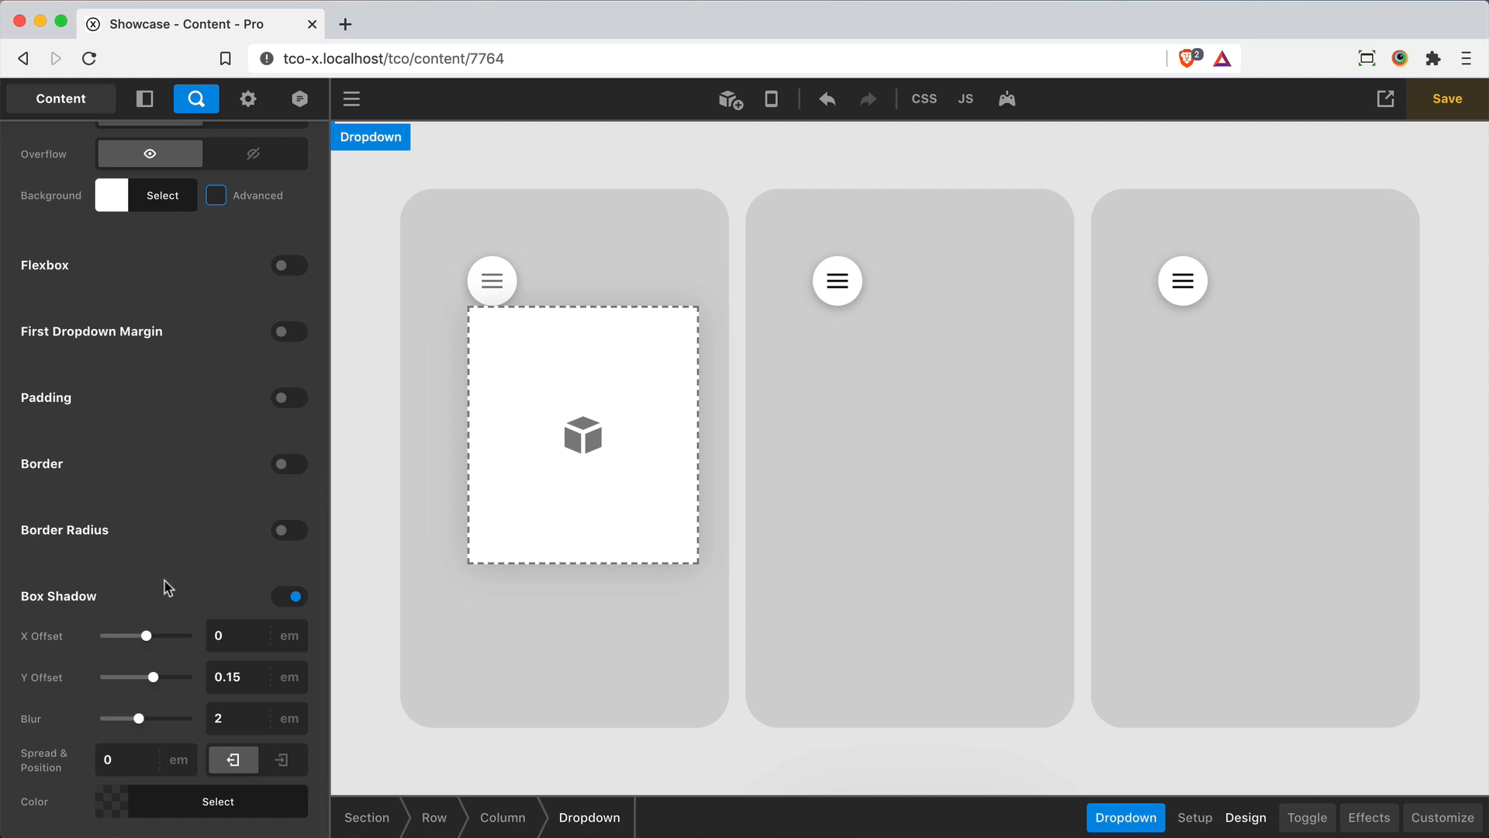
click(277, 266)
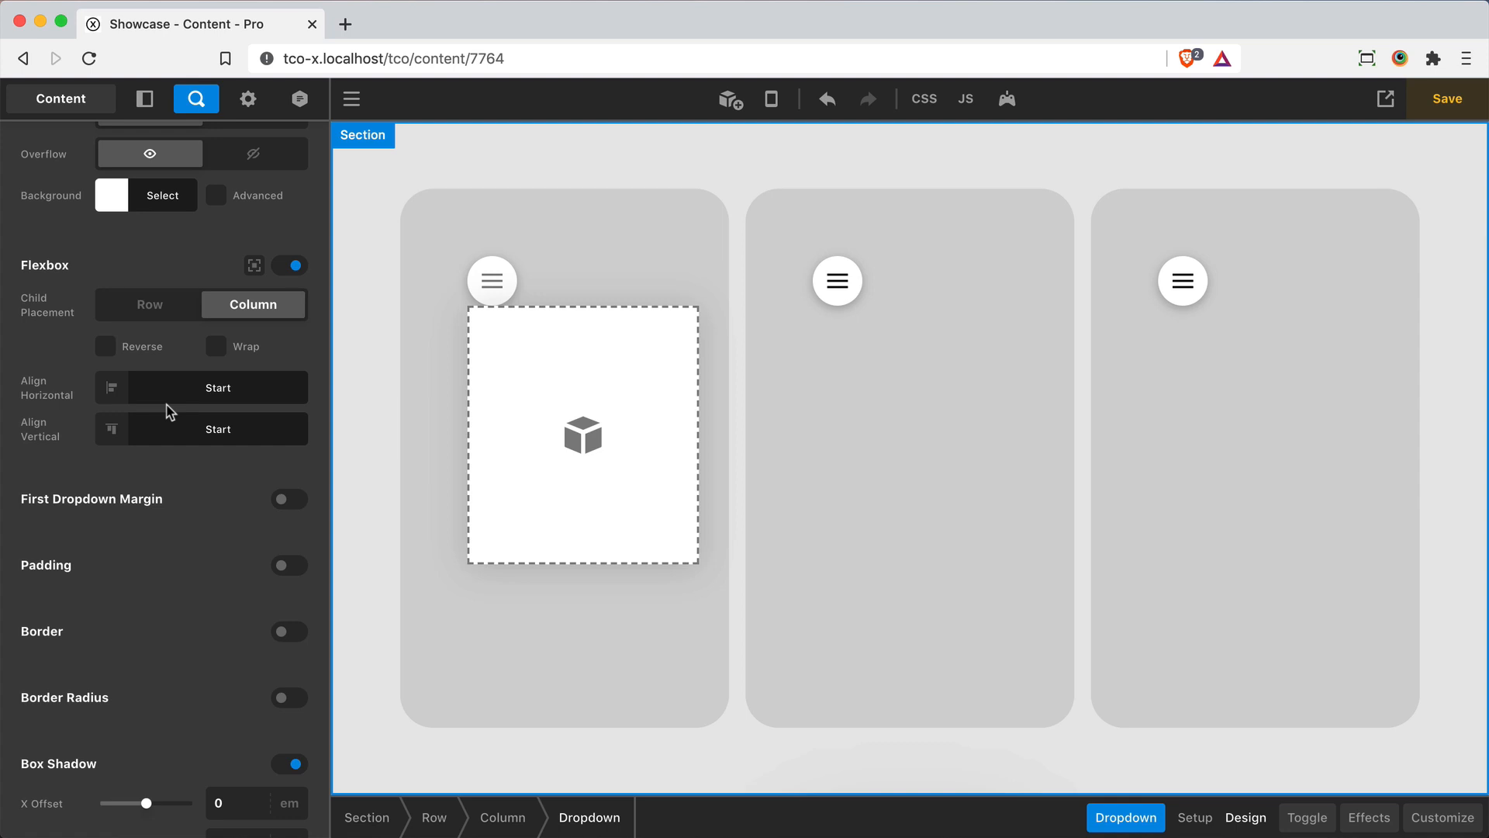
Open the Modal in the middle column and review its setup, backdrop, close and padding settings.
click(838, 281)
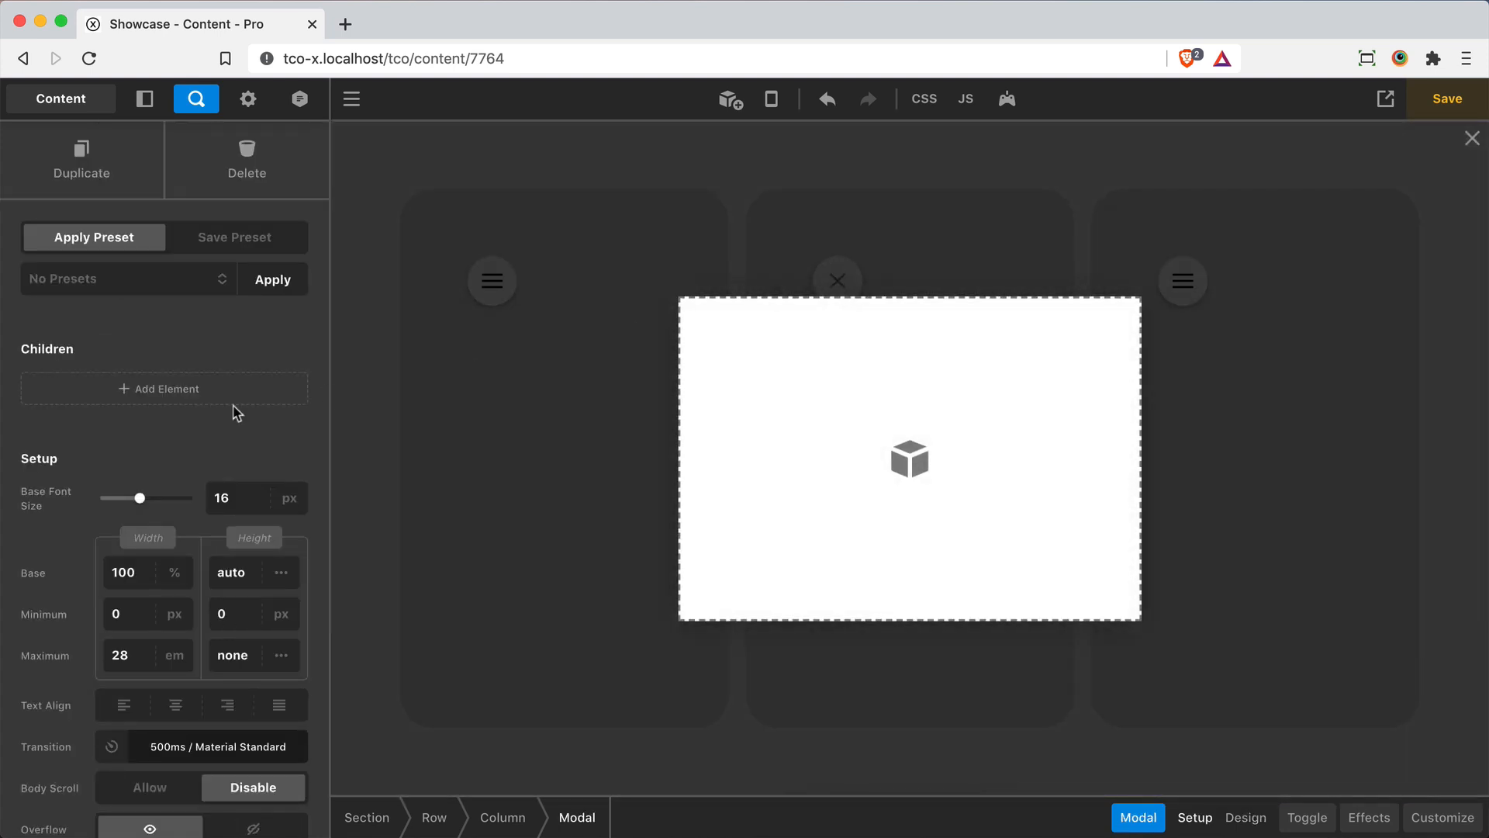
scroll(108, 475, down, 2)
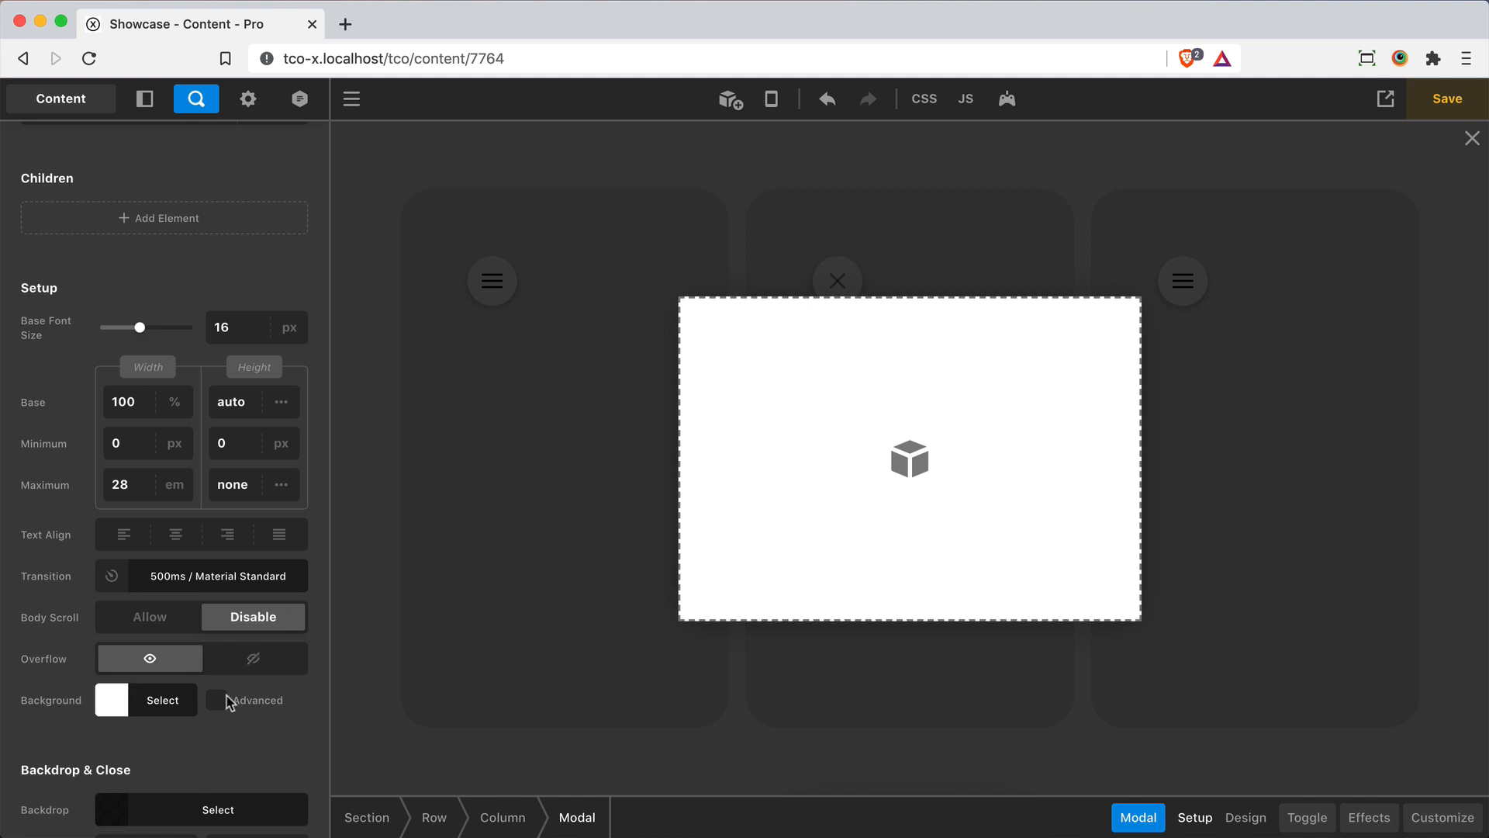
scroll(227, 702, down, 3)
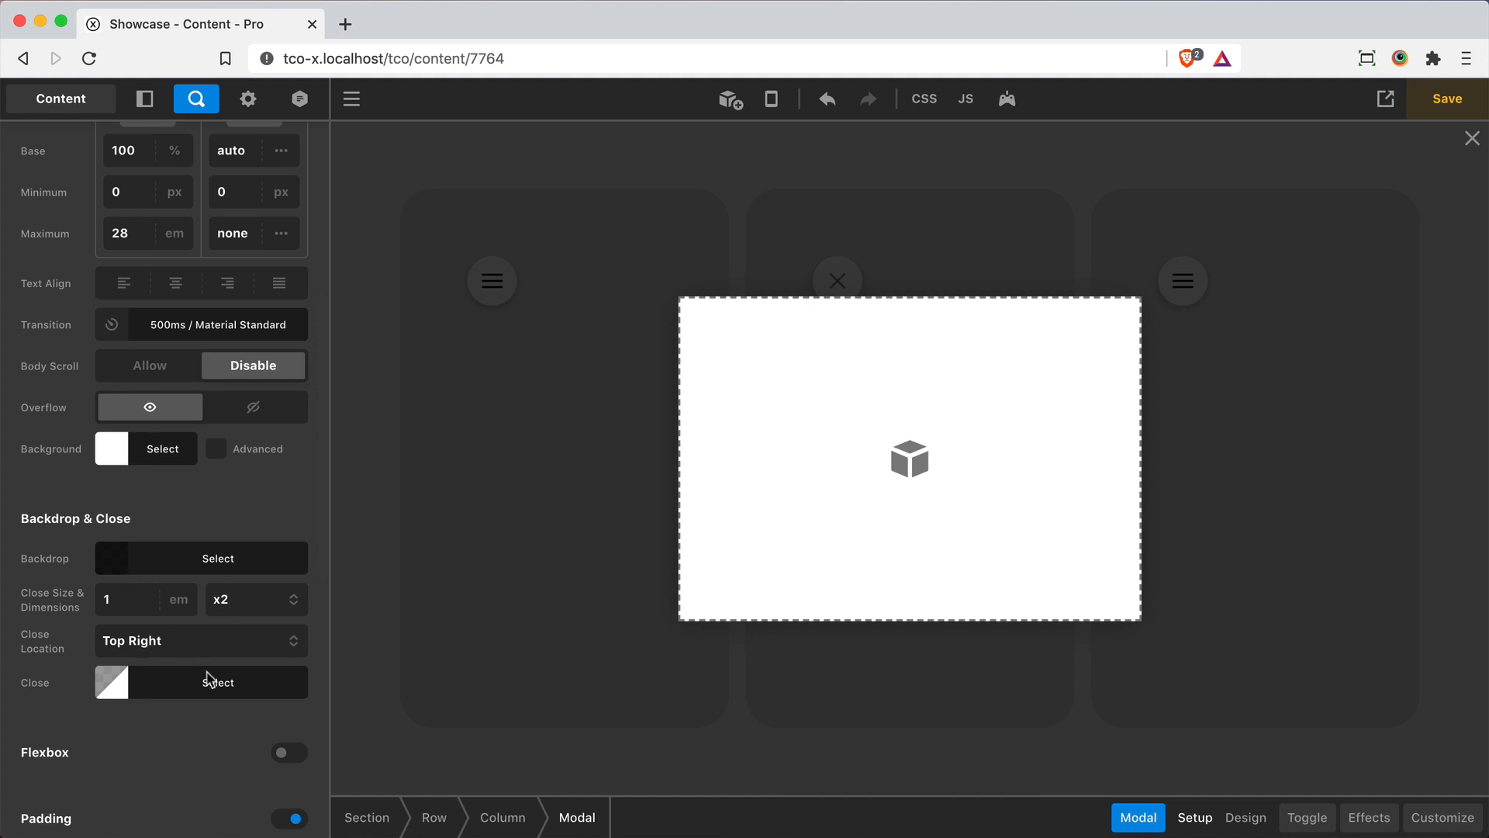
scroll(177, 764, down, 2)
scroll(175, 773, down, 2)
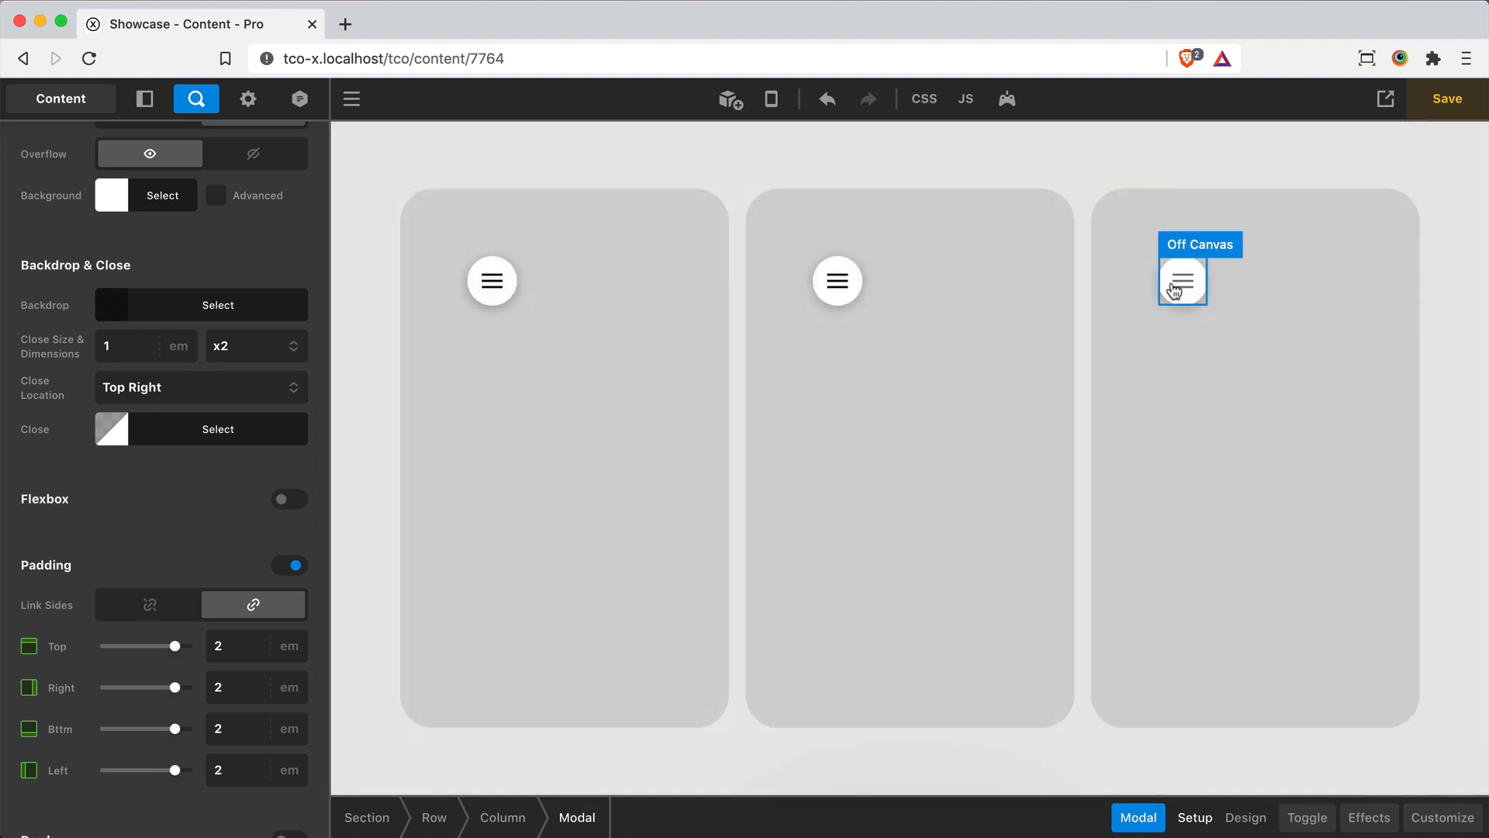
Try the Left location for the Off Canvas, return it to Right, and review its remaining design settings.
click(1173, 290)
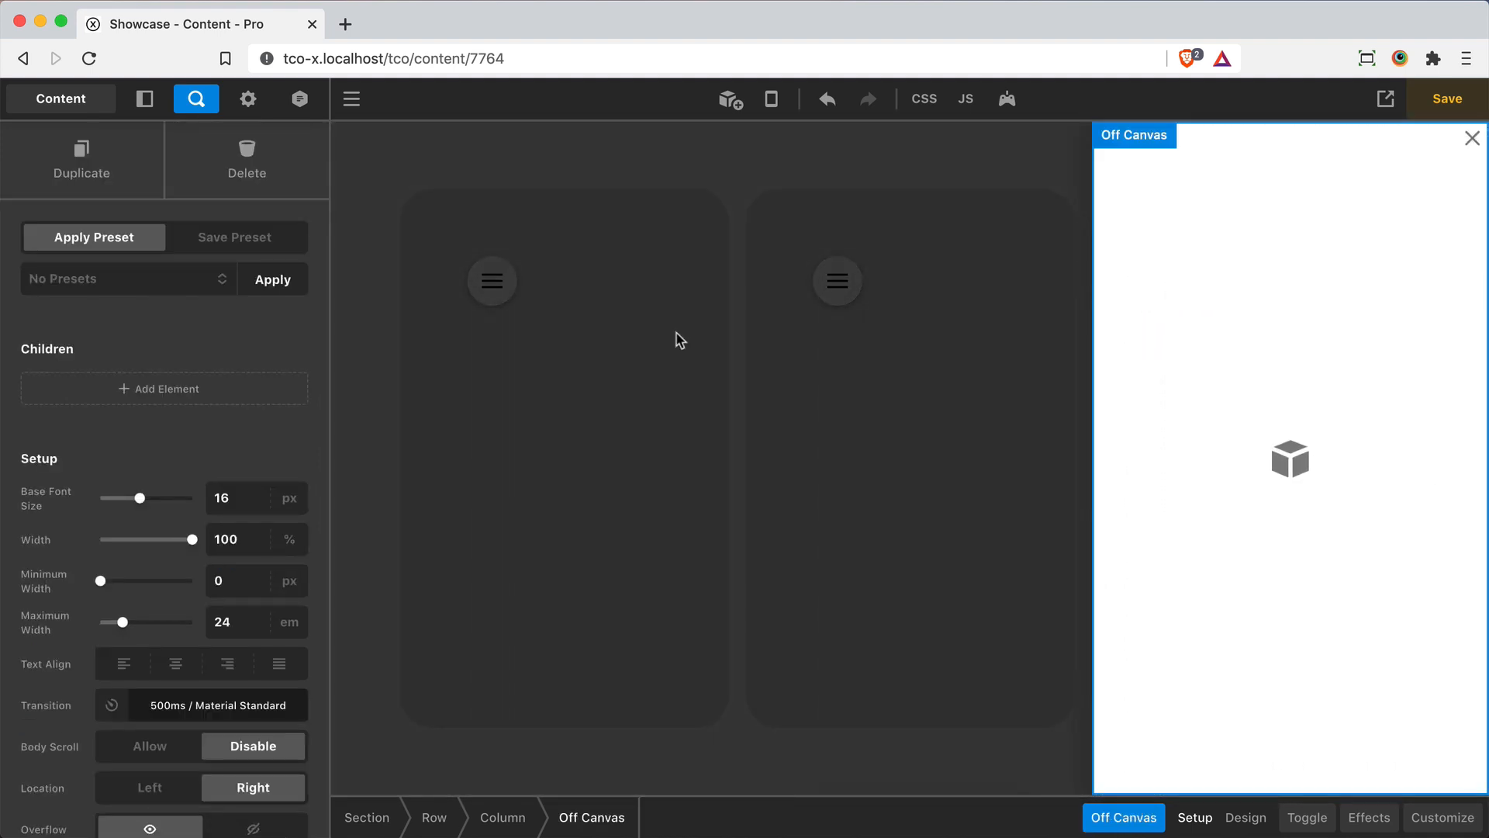
scroll(113, 442, down, 3)
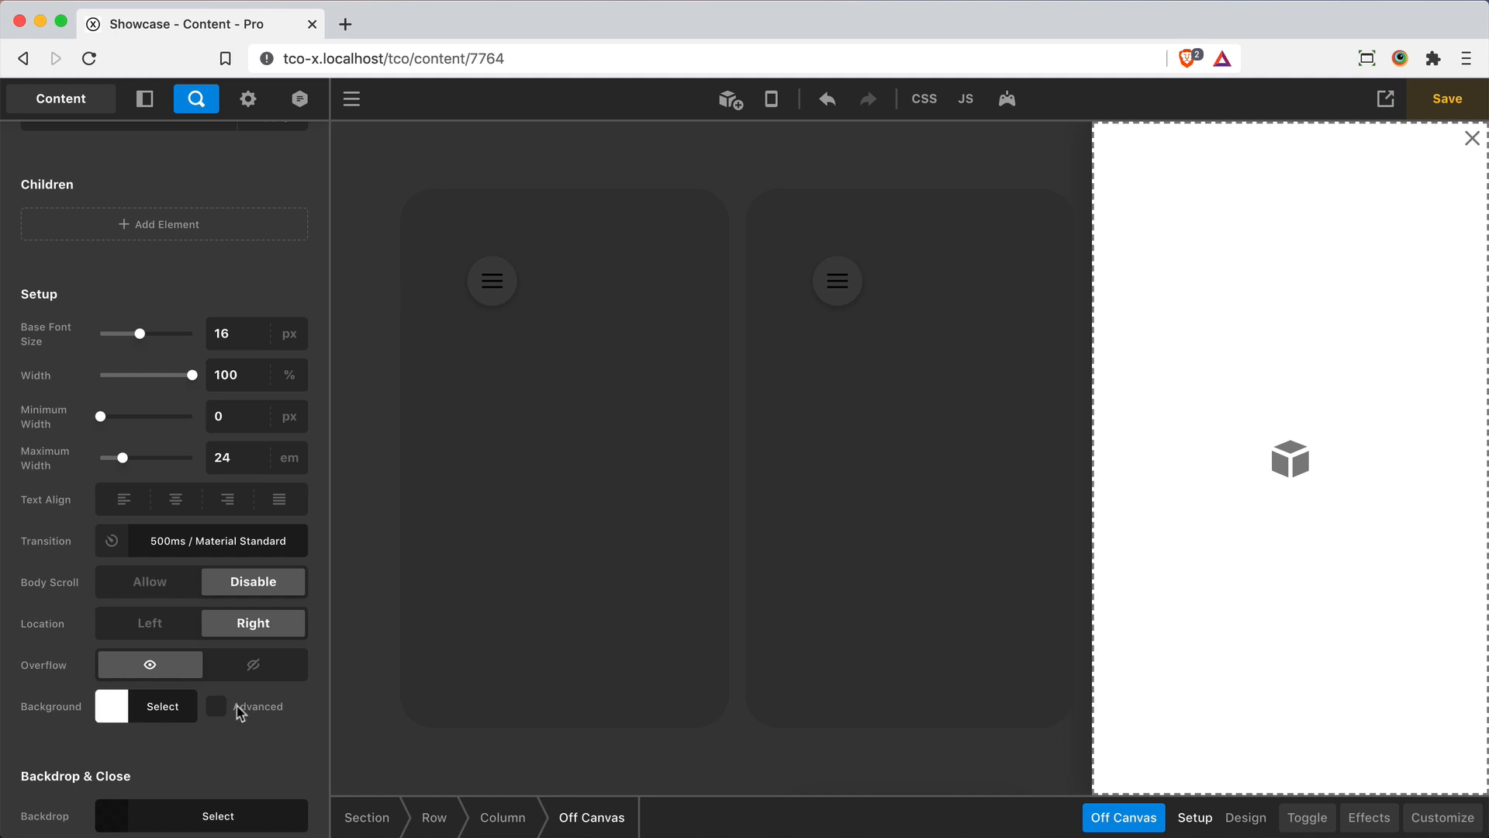
click(137, 635)
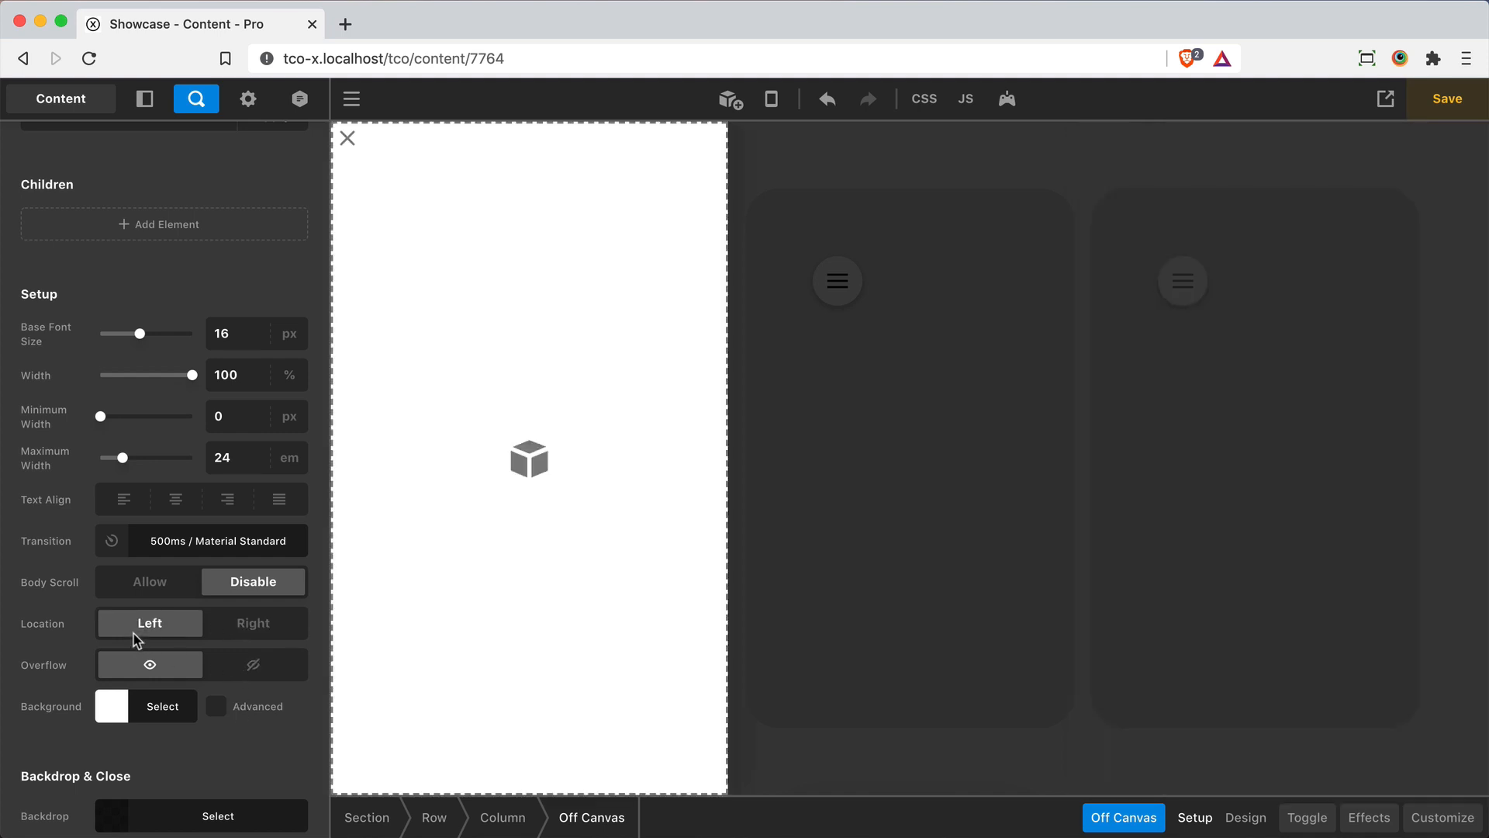
click(239, 628)
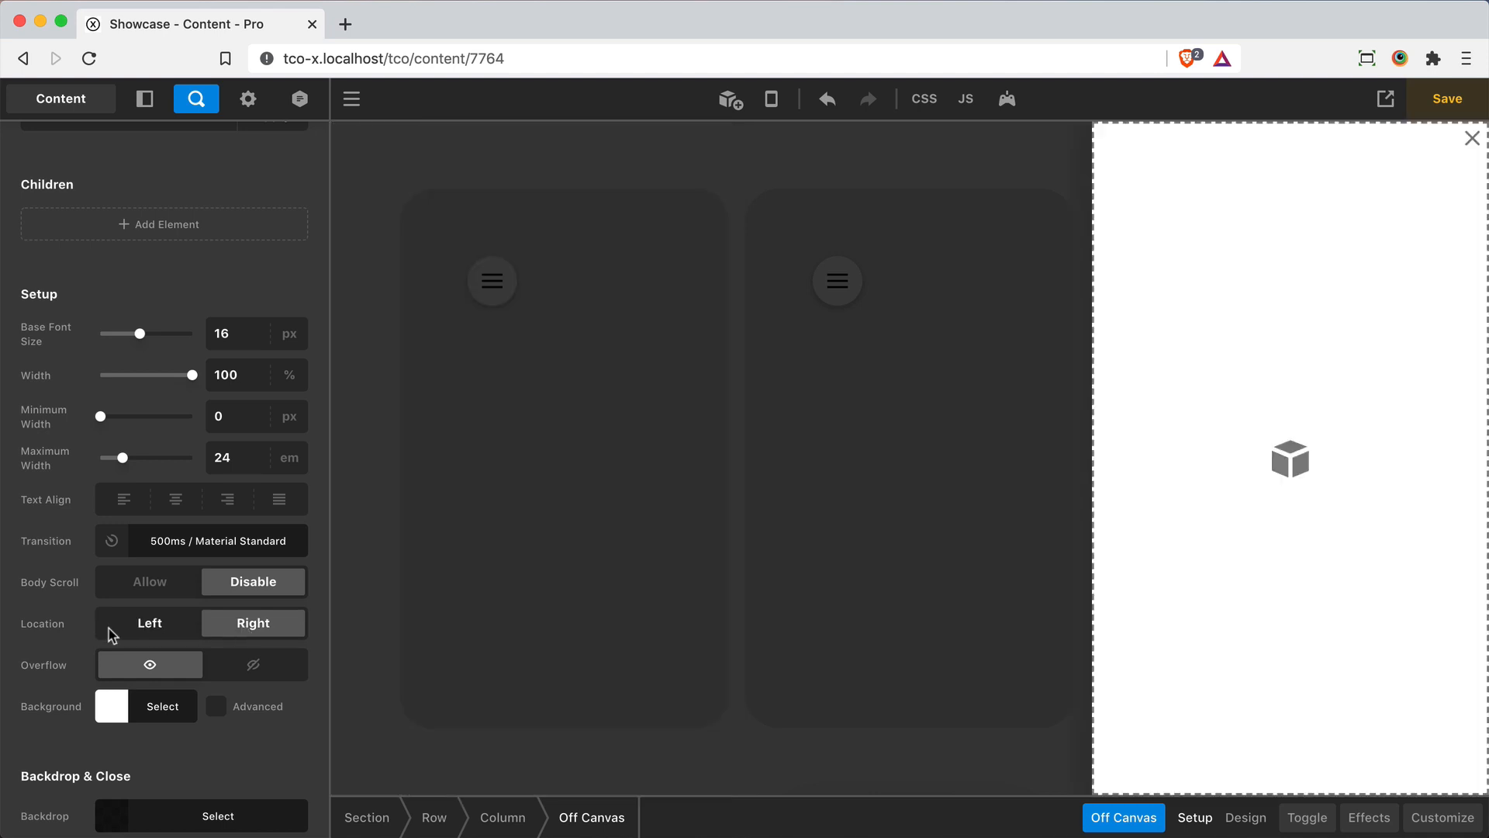
scroll(108, 635, down, 4)
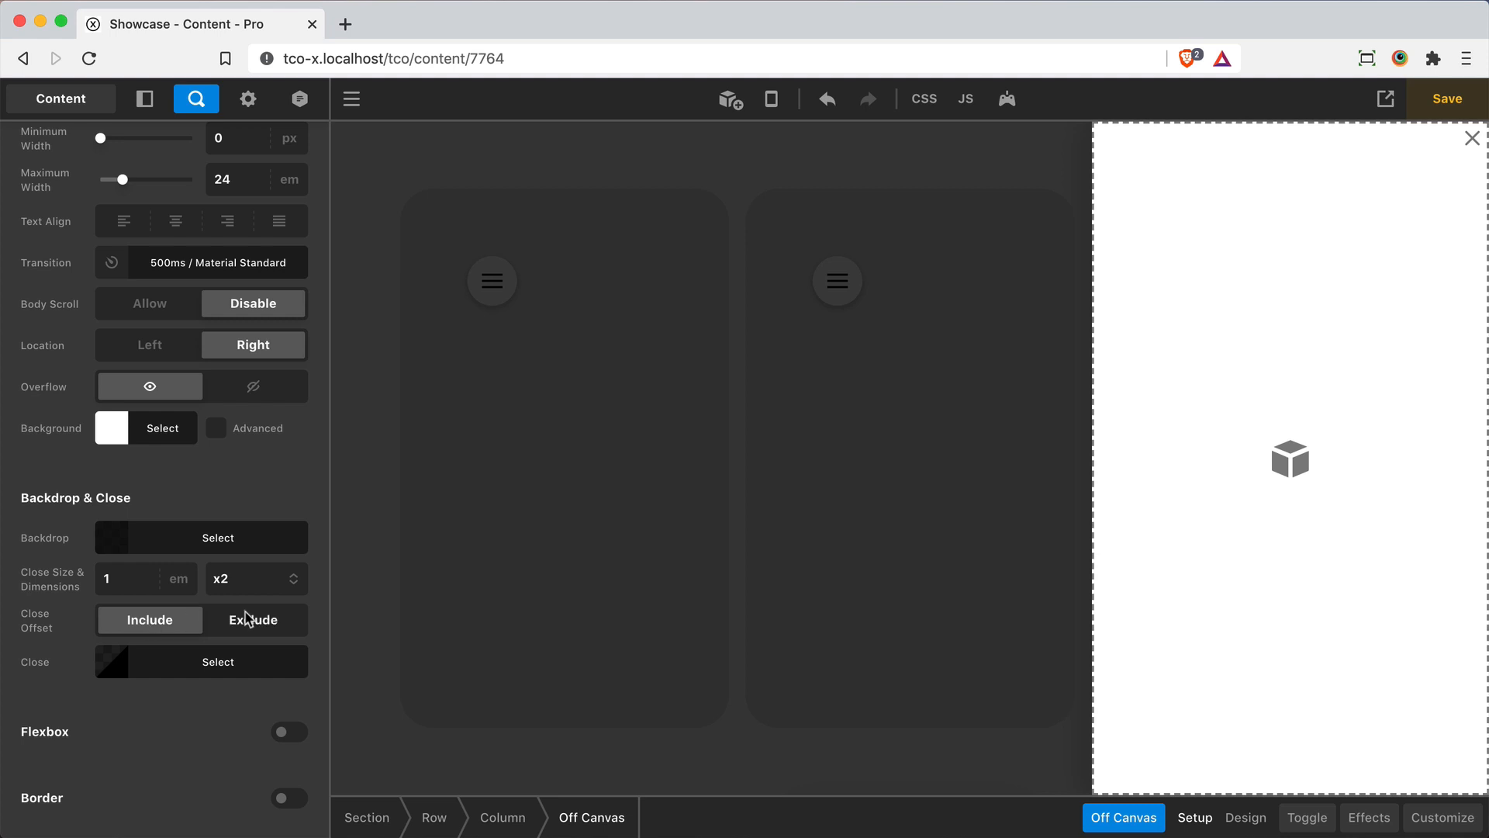
scroll(247, 617, down, 4)
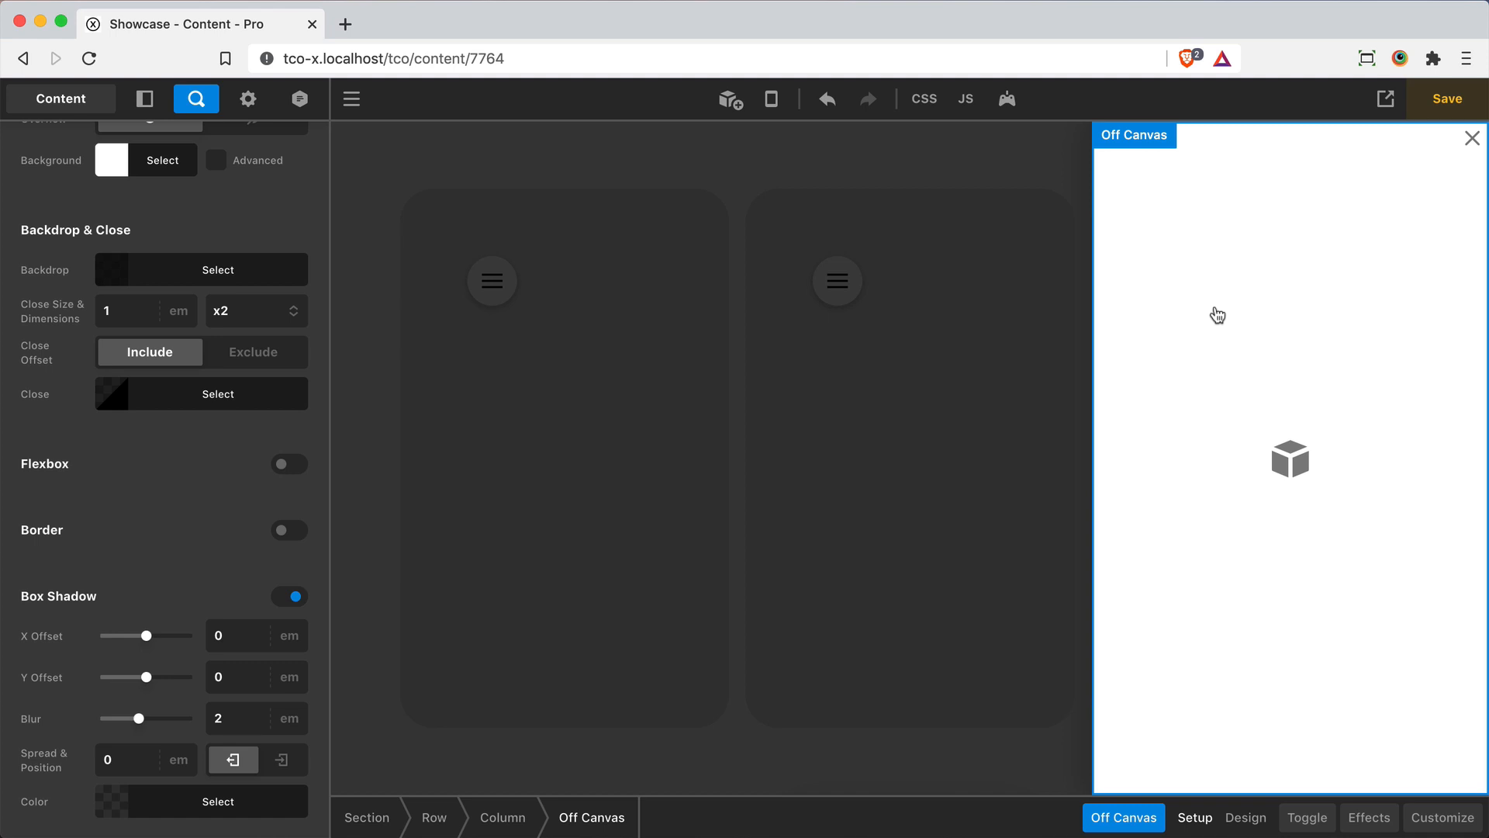
Add a Posts (List) element as a child of the Off Canvas.
click(1218, 315)
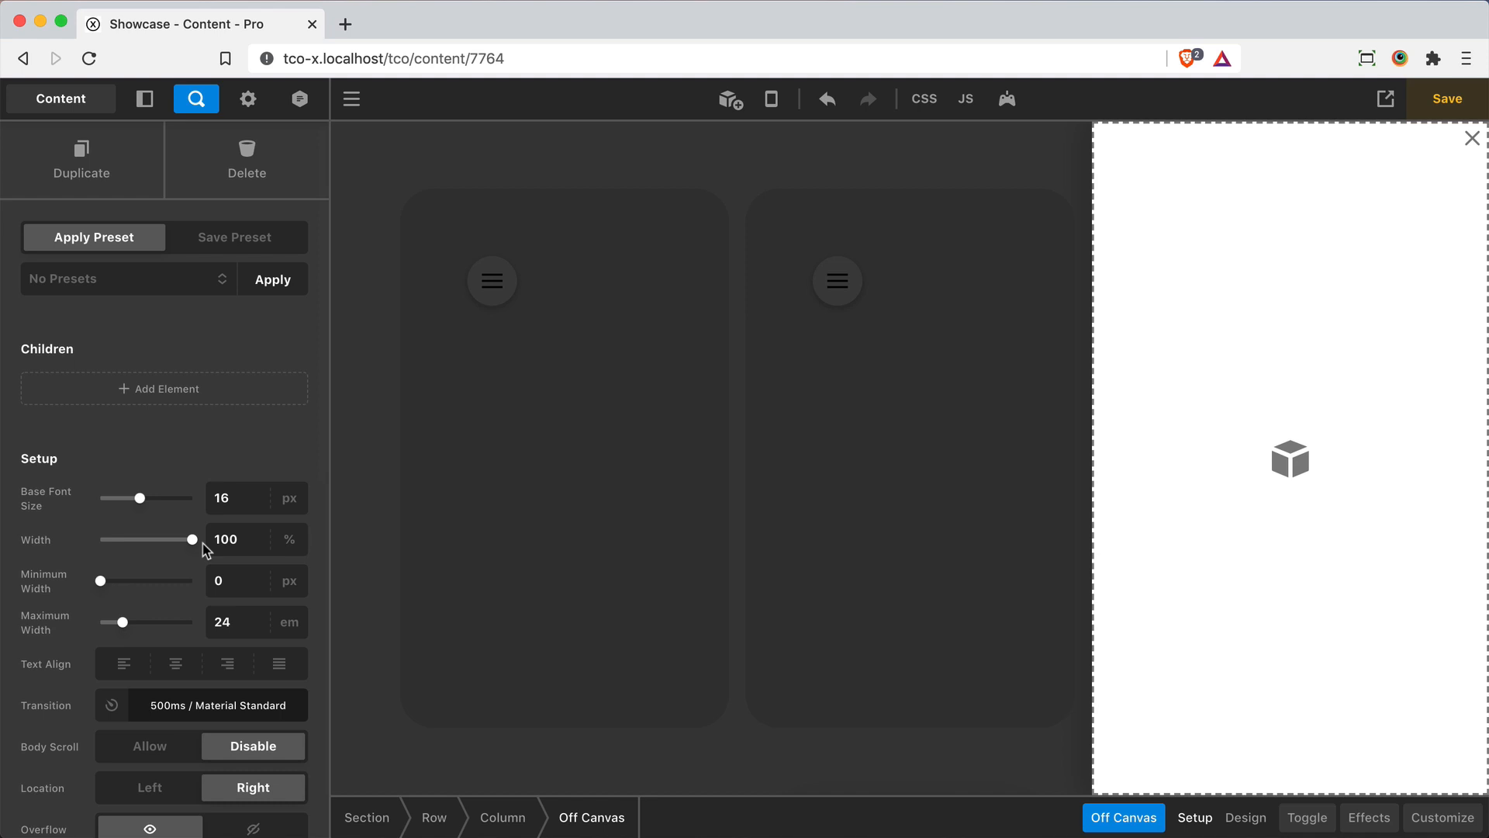
click(170, 390)
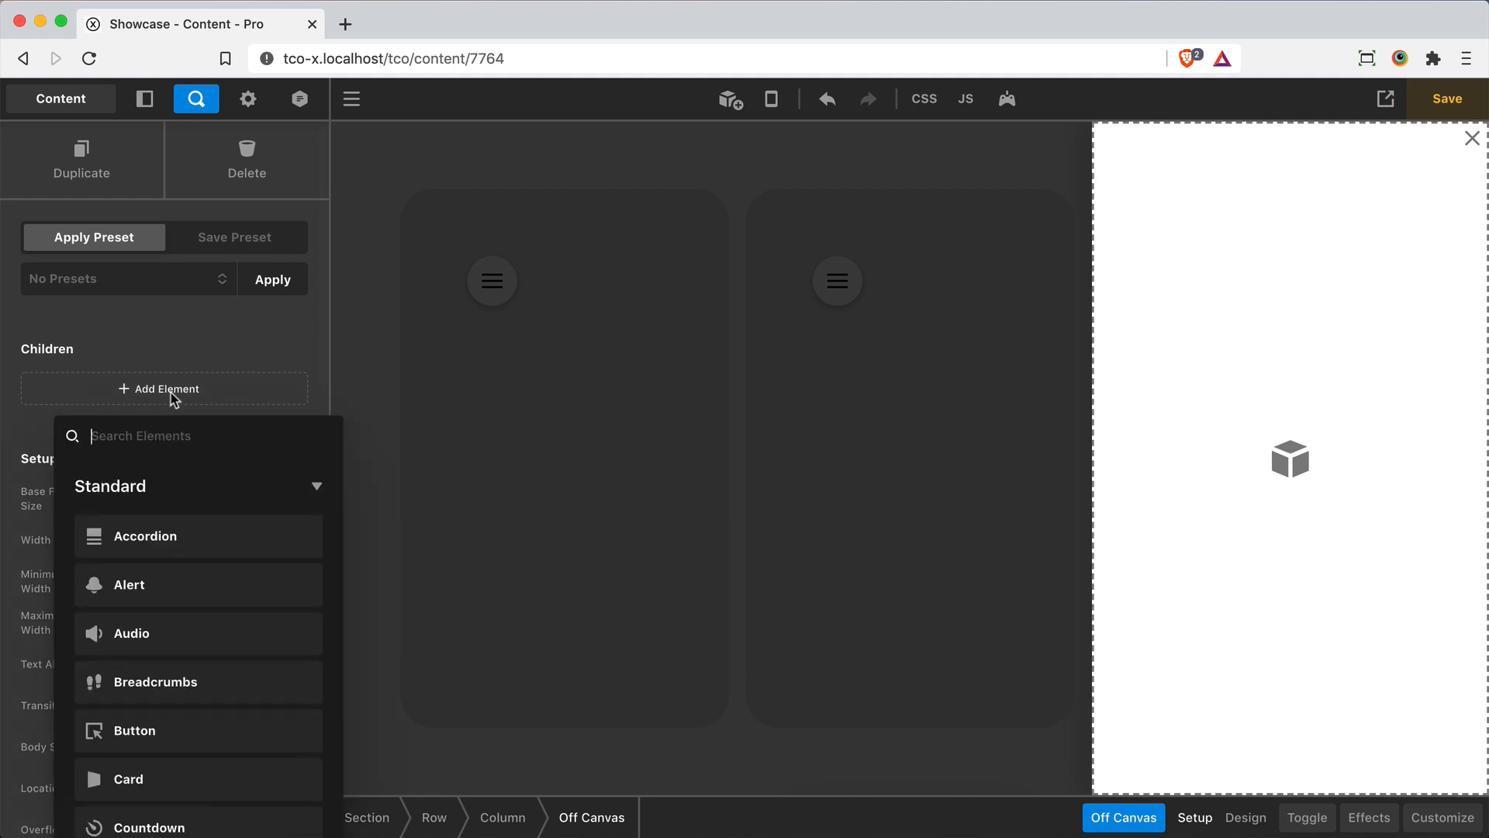
text(pos)
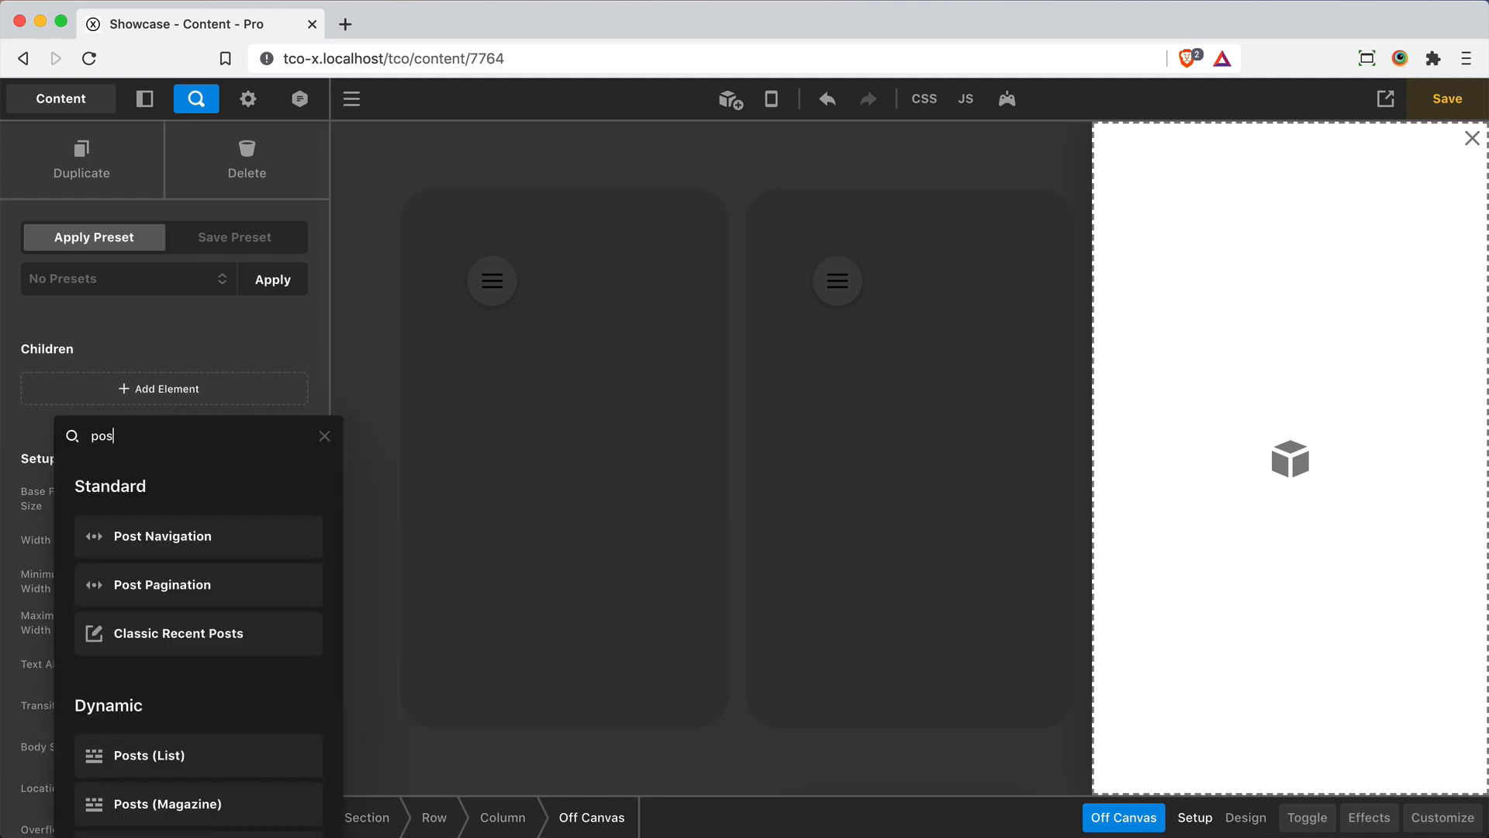
scroll(167, 574, down, 2)
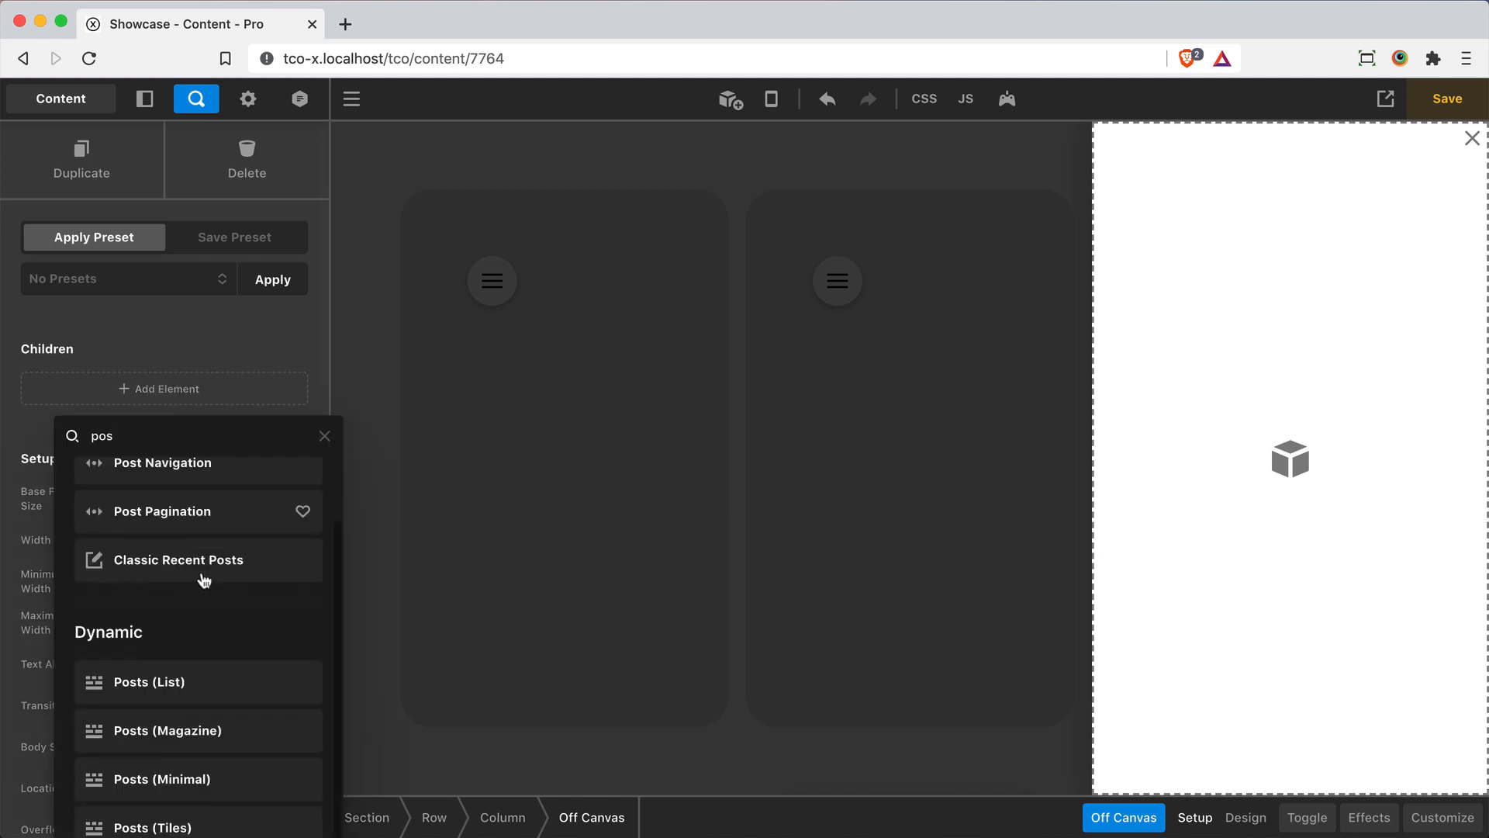
click(160, 680)
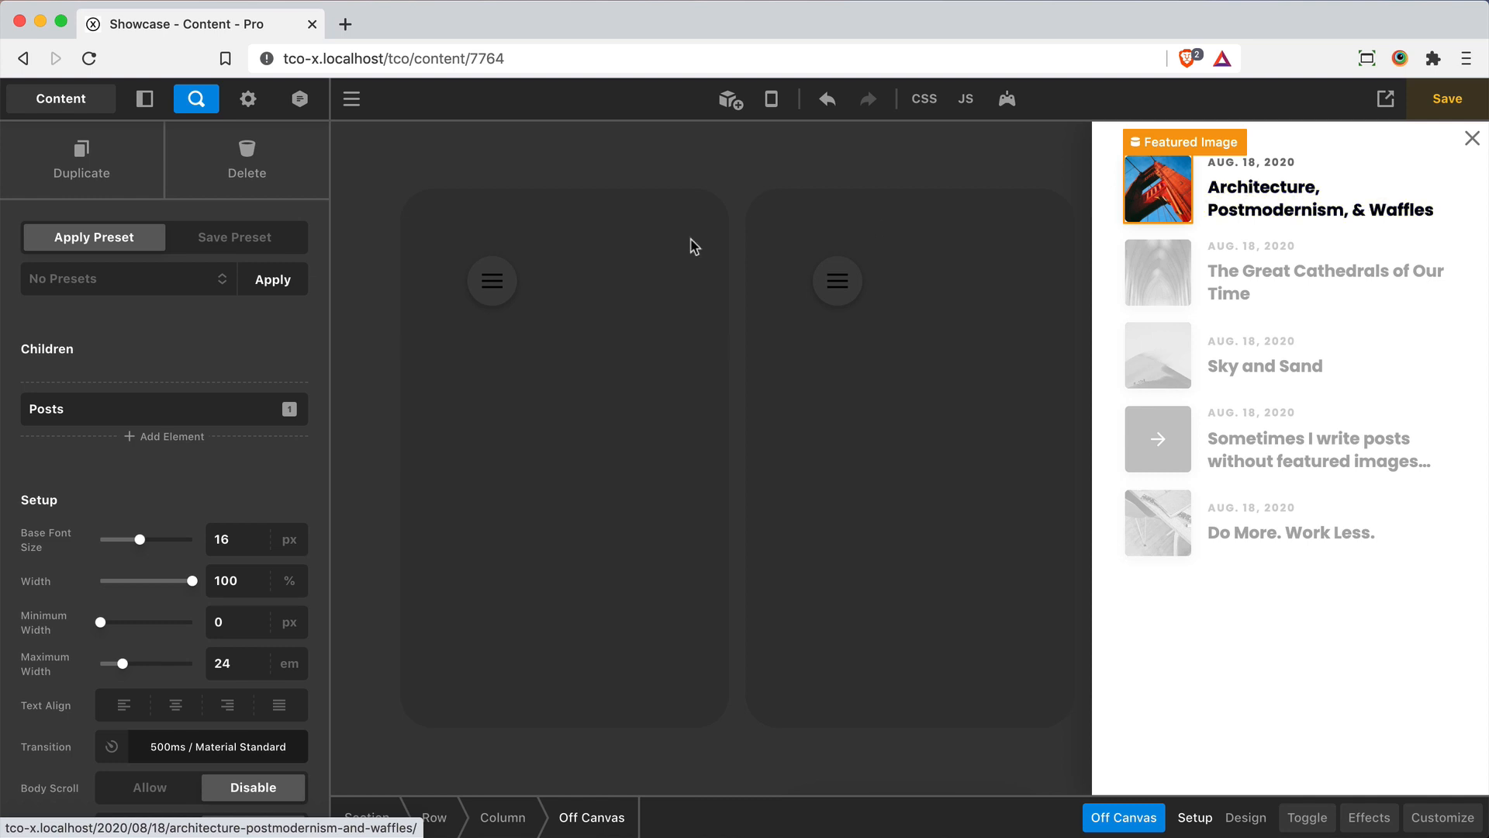
Replace the Posts list inside the Off Canvas with a Posts (Tiles) element.
click(292, 414)
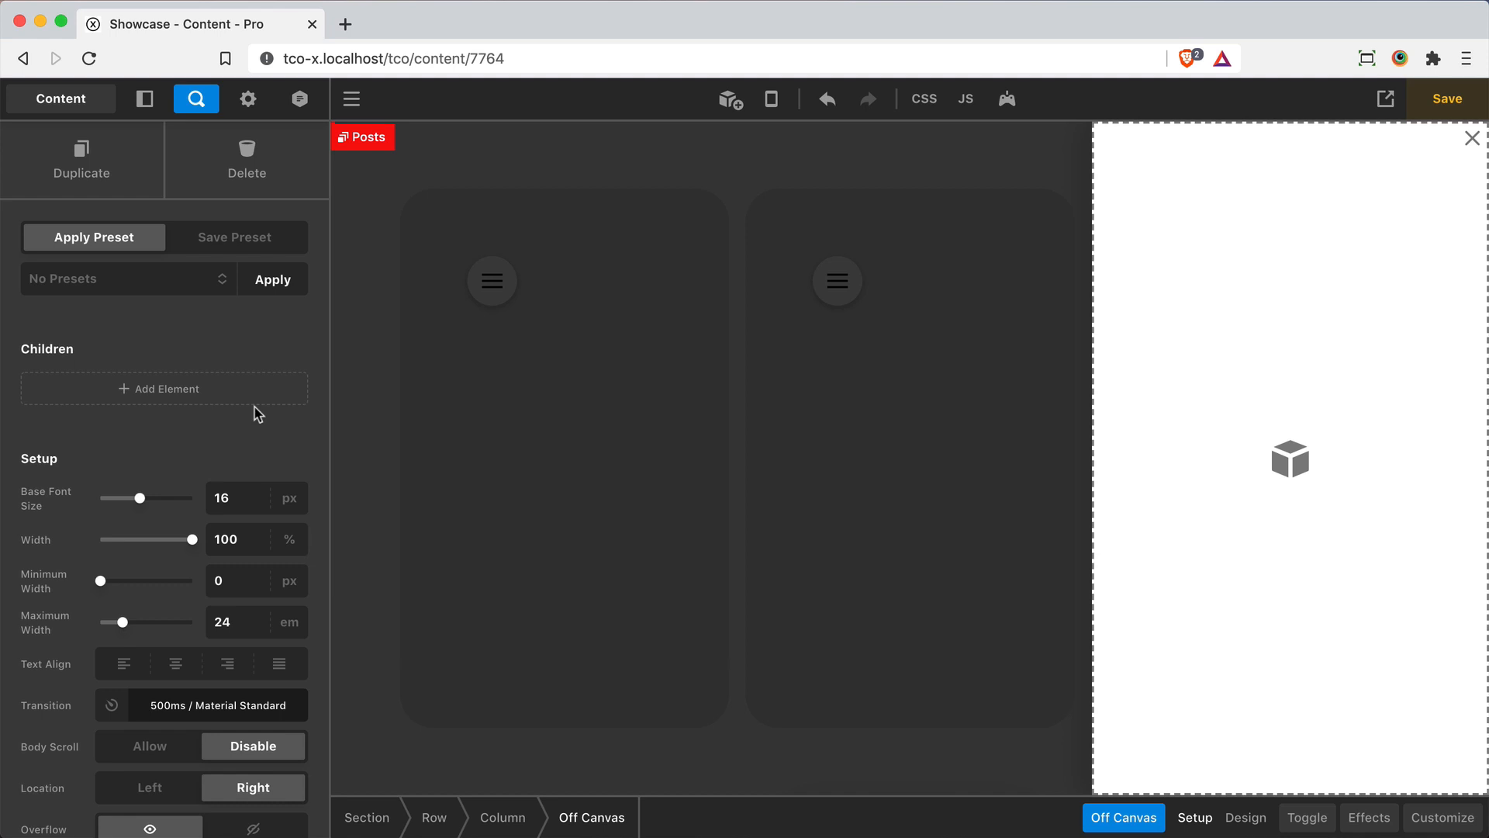
click(147, 388)
text(posts)
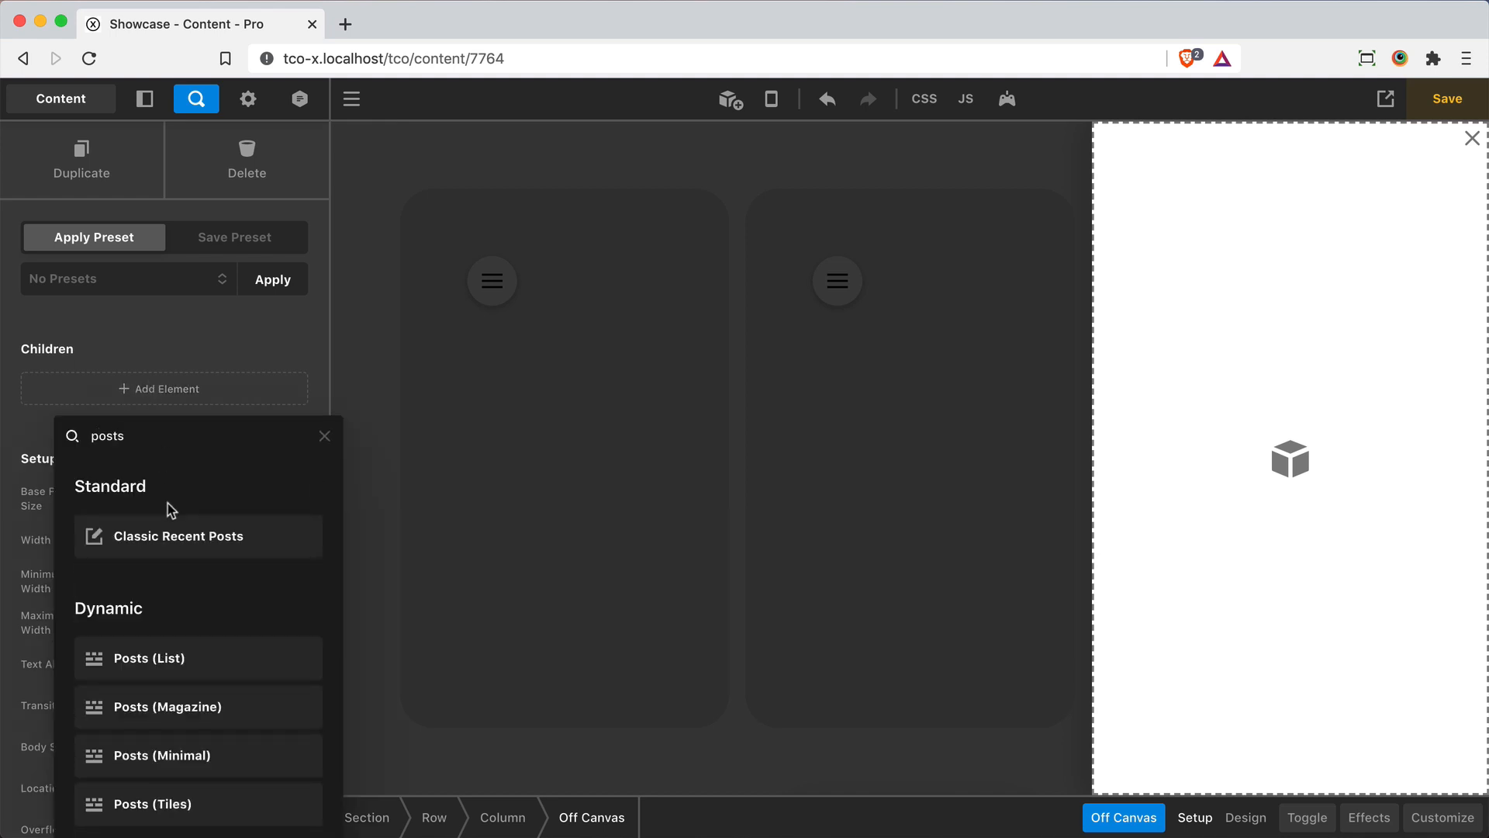
click(190, 803)
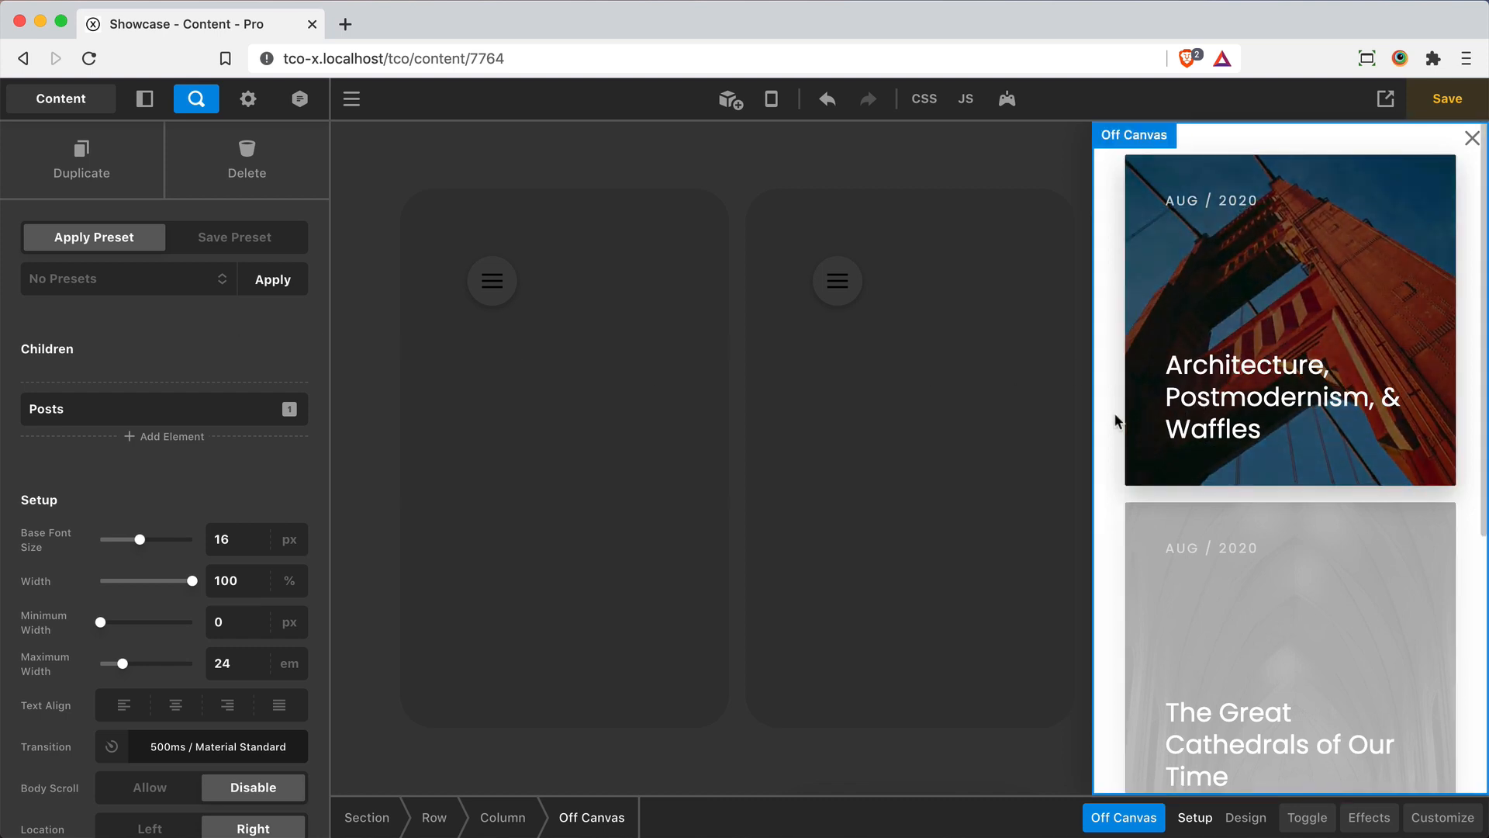
Replace the Posts (Tiles) element inside the Off Canvas with a Posts (Magazine) element and look through its articles.
scroll(1114, 412, down, 5)
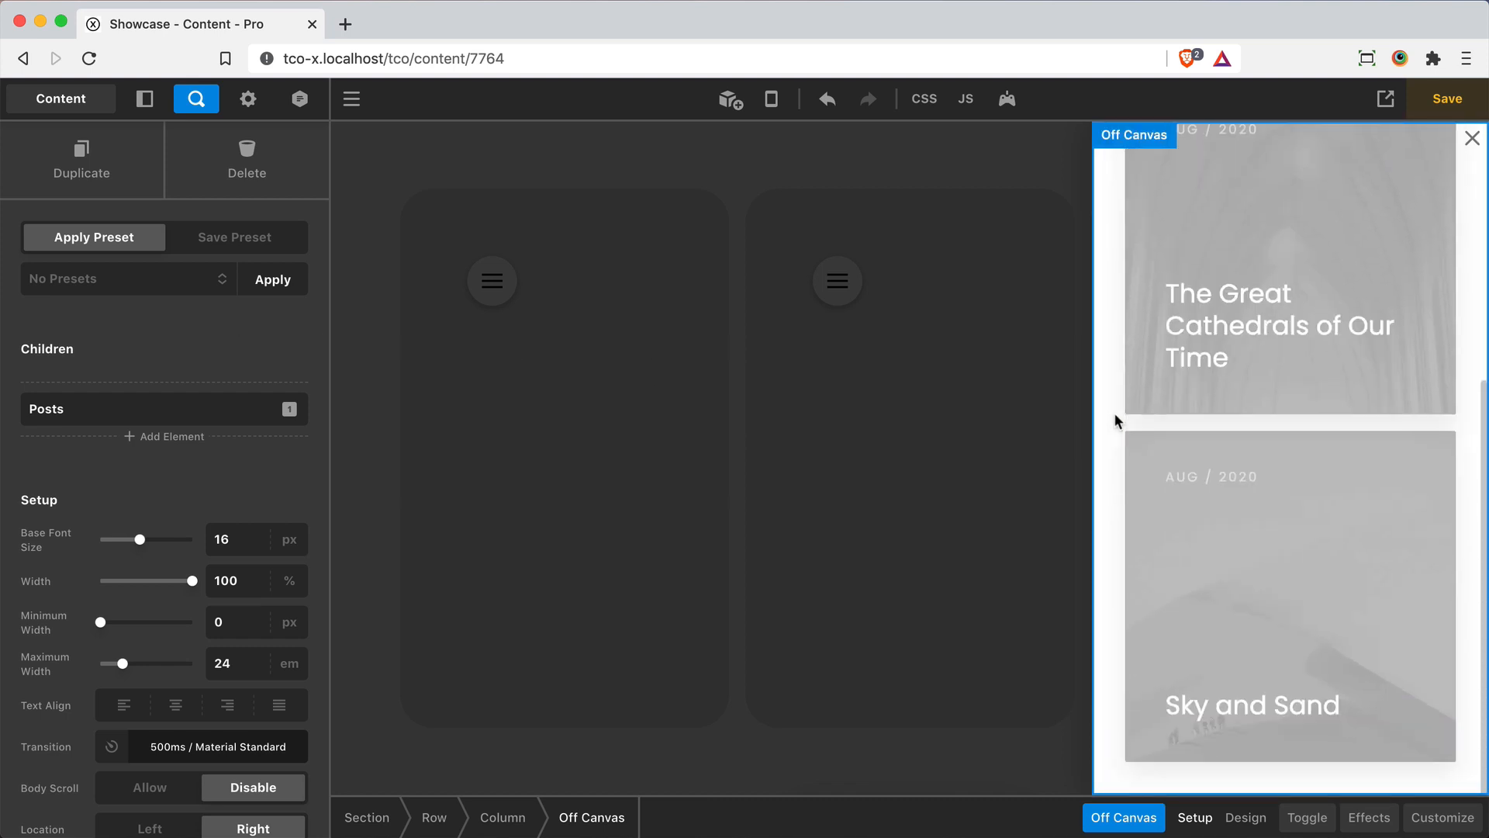
scroll(1114, 412, up, 5)
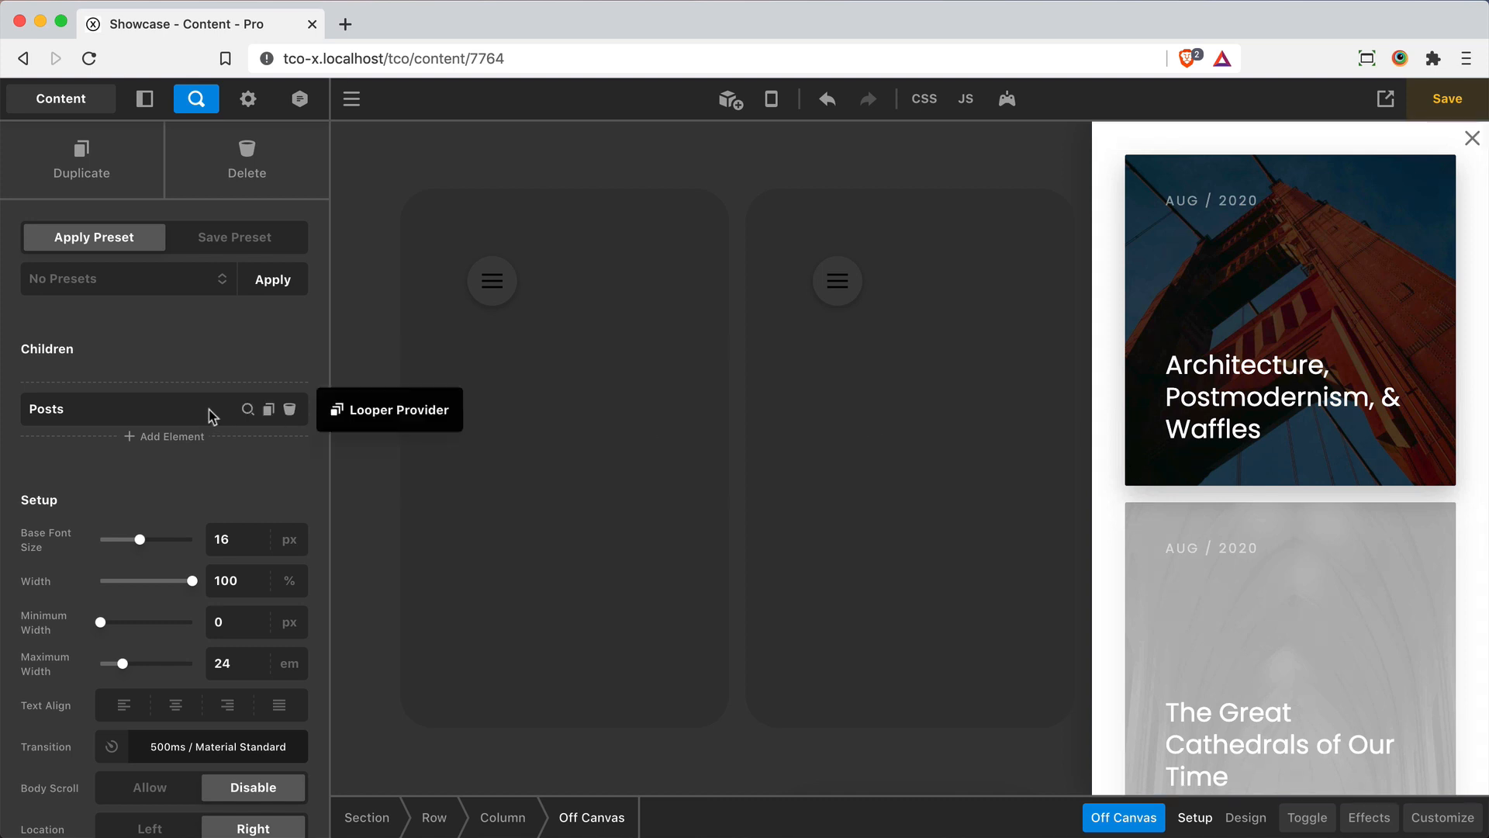
click(289, 408)
click(143, 394)
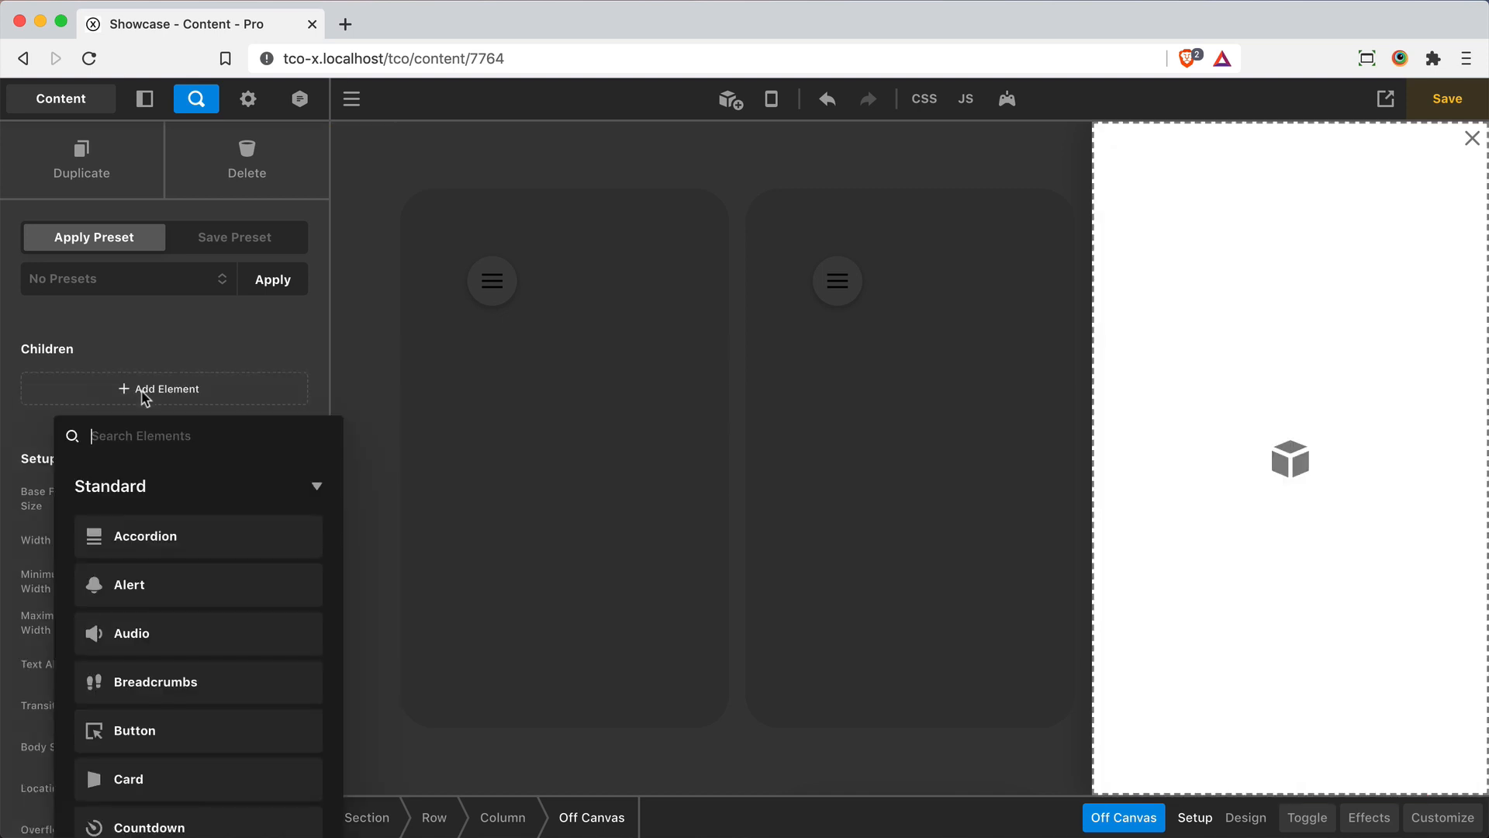
text(posts)
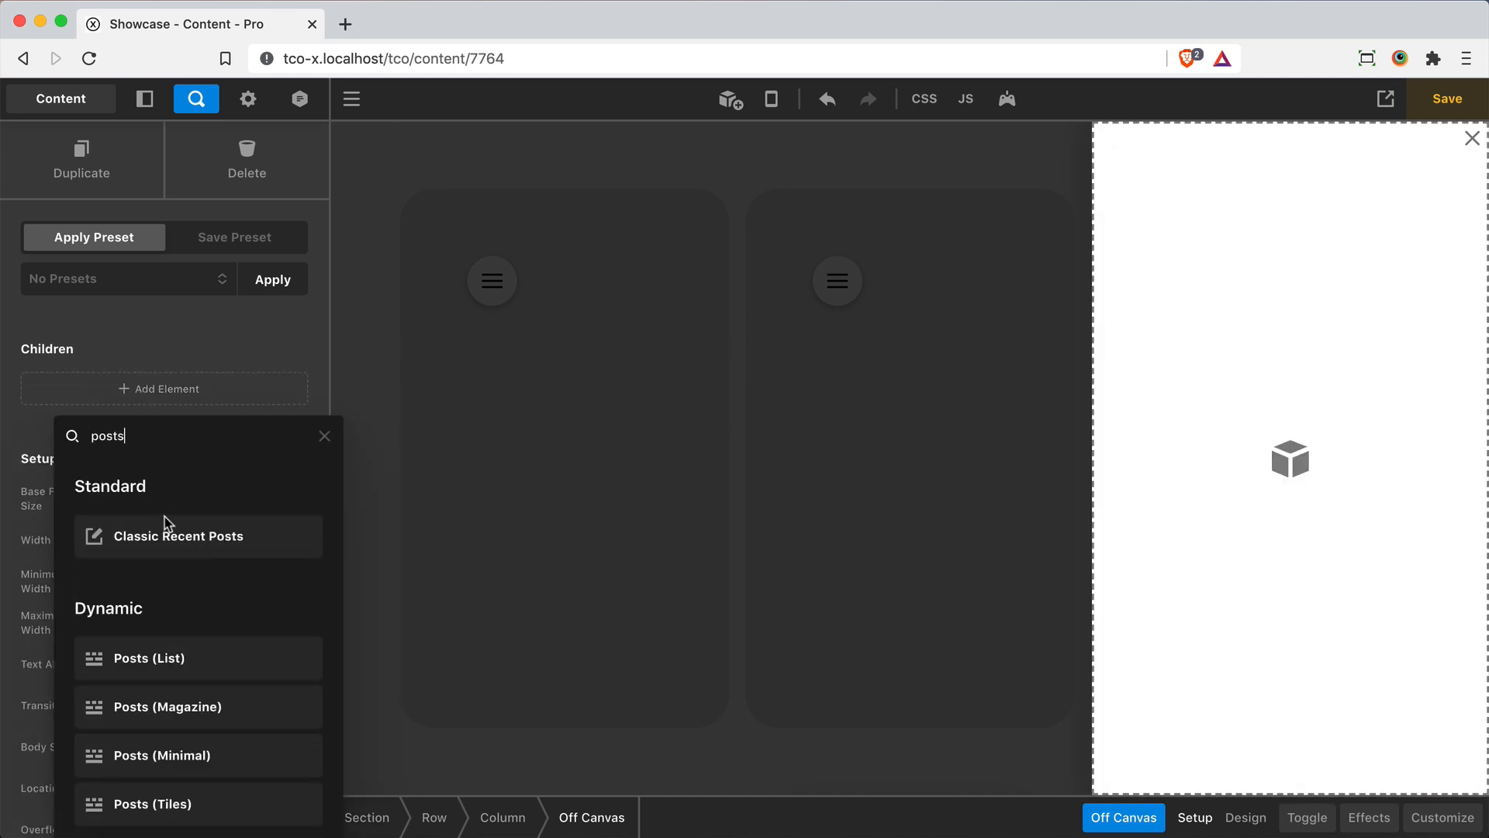
click(168, 707)
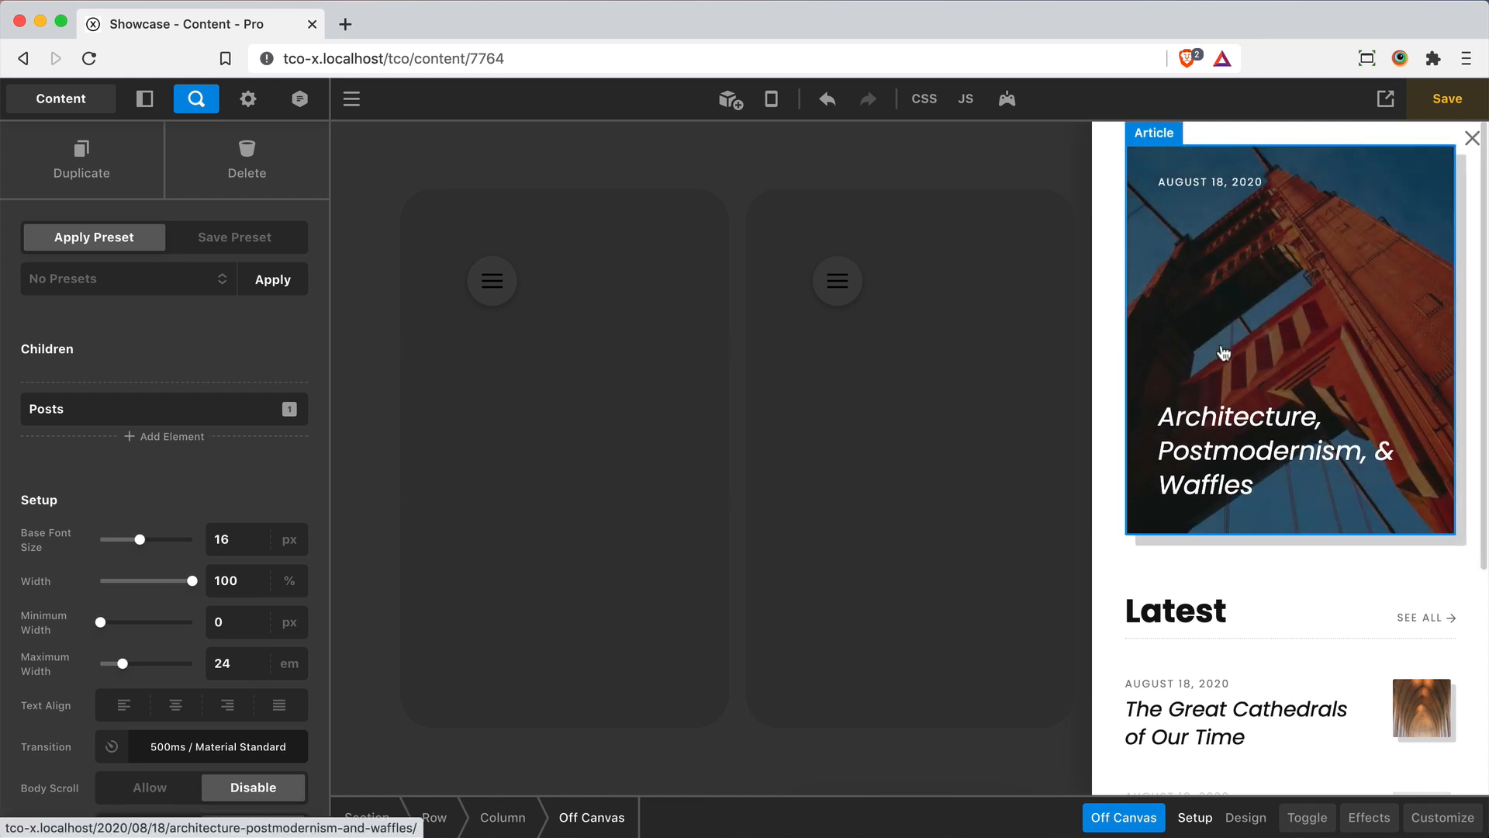
scroll(1224, 353, down, 5)
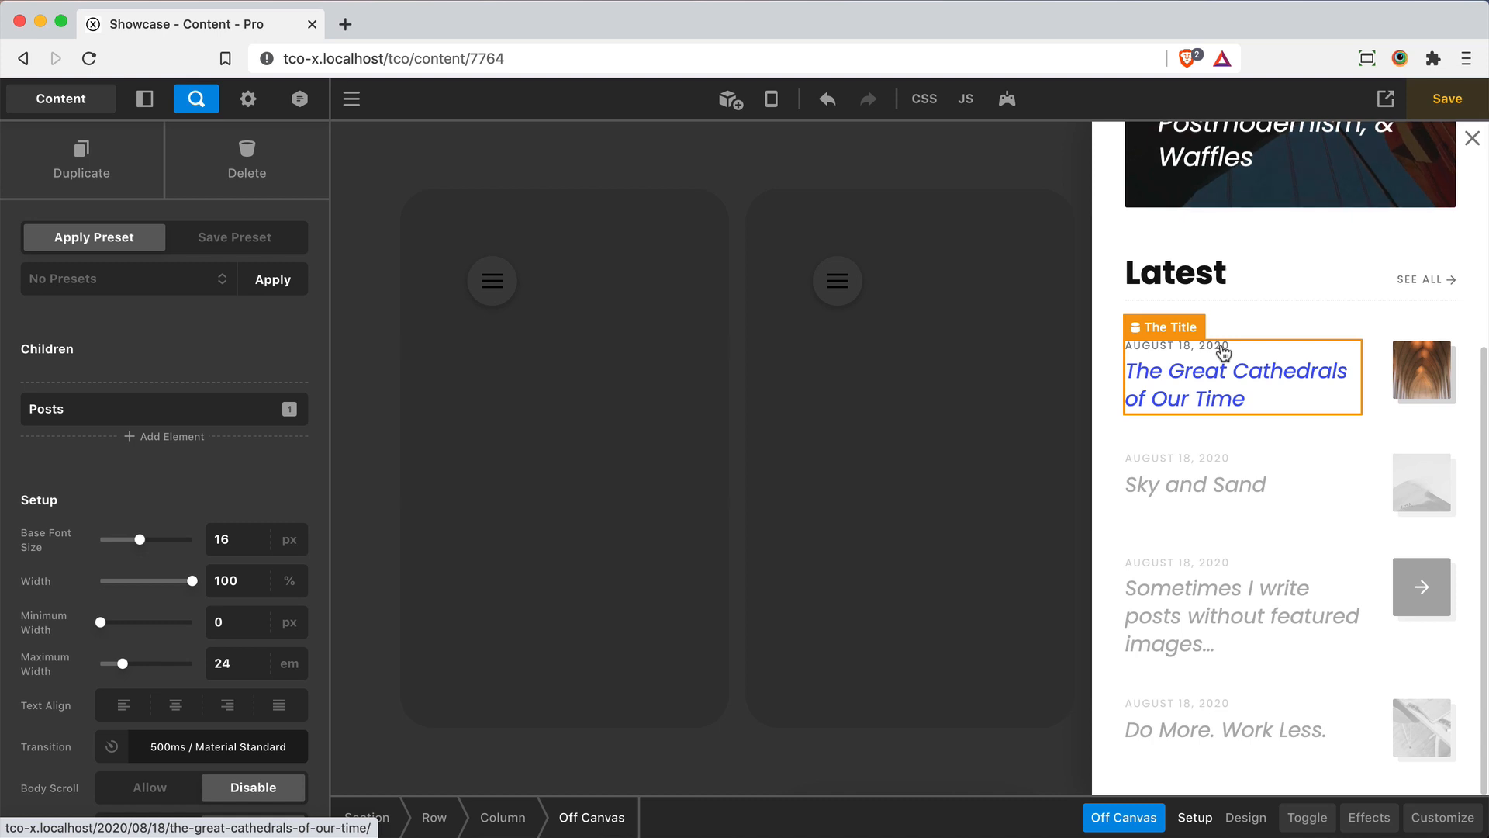
scroll(1224, 353, up, 5)
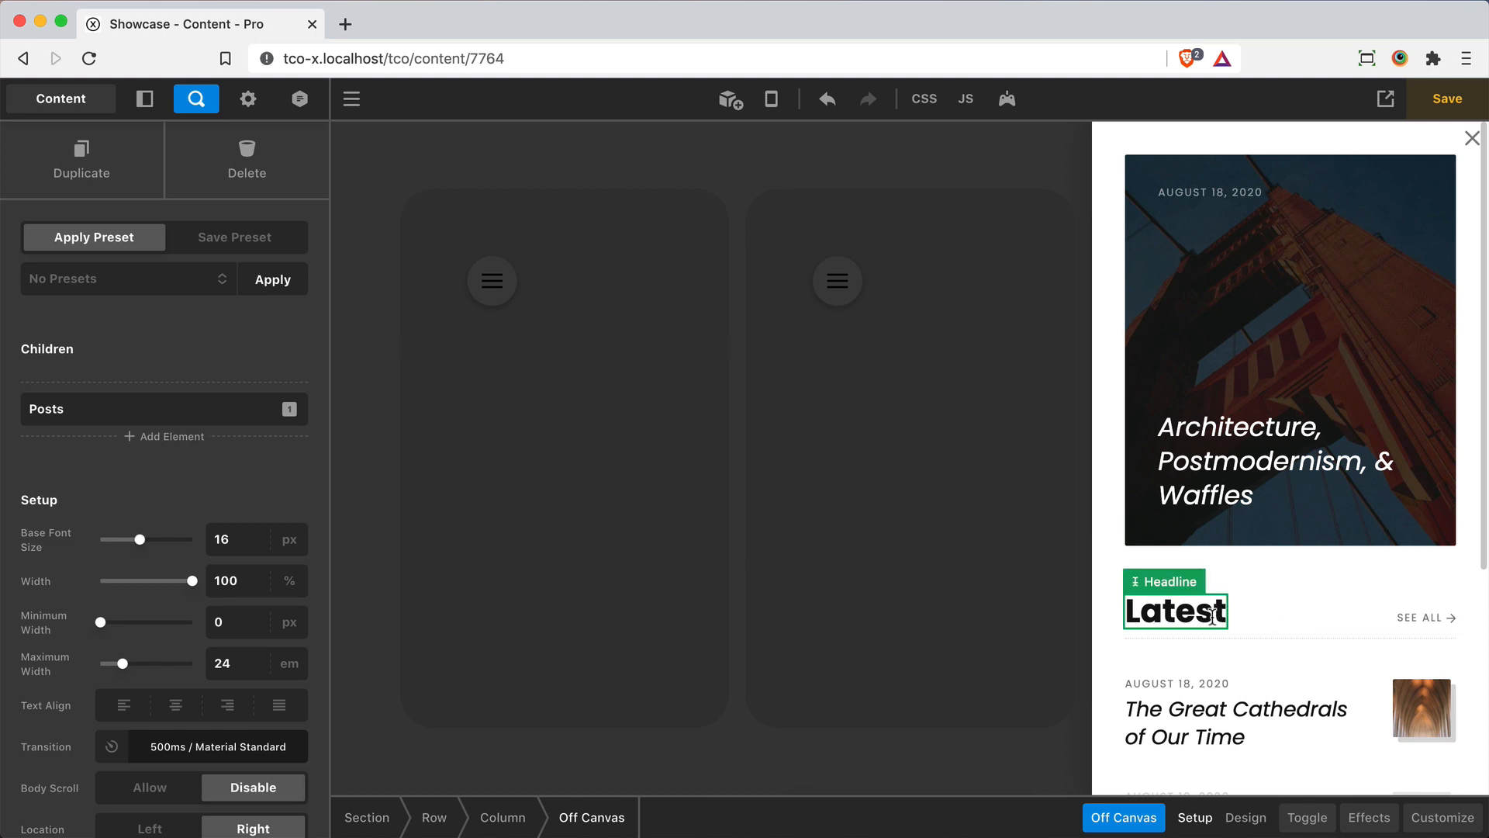
Duplicate the Latest headline, place the copy above the posts in the Off Canvas and change its text to Featured.
click(1181, 615)
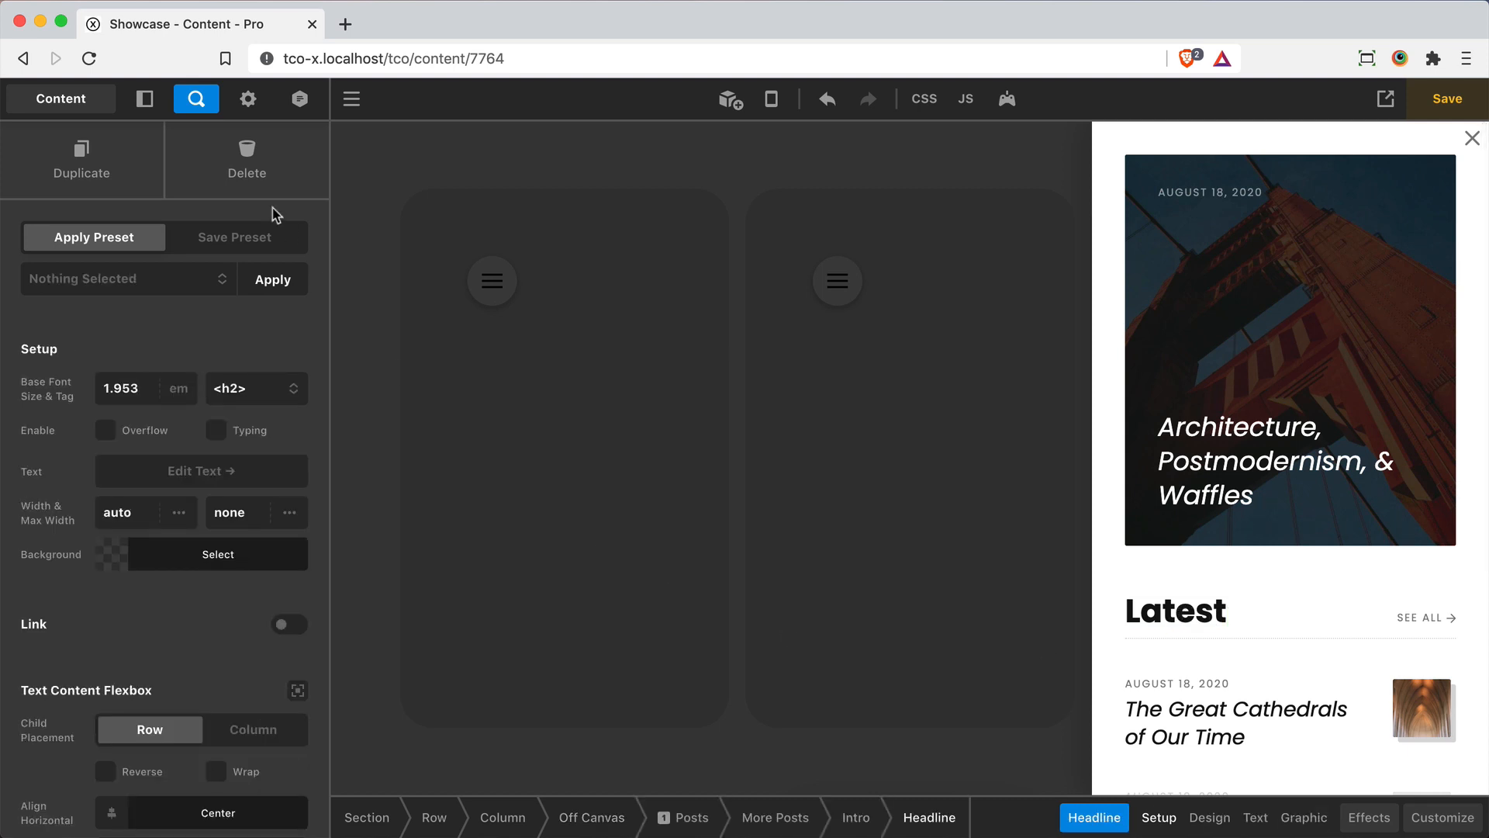
click(72, 174)
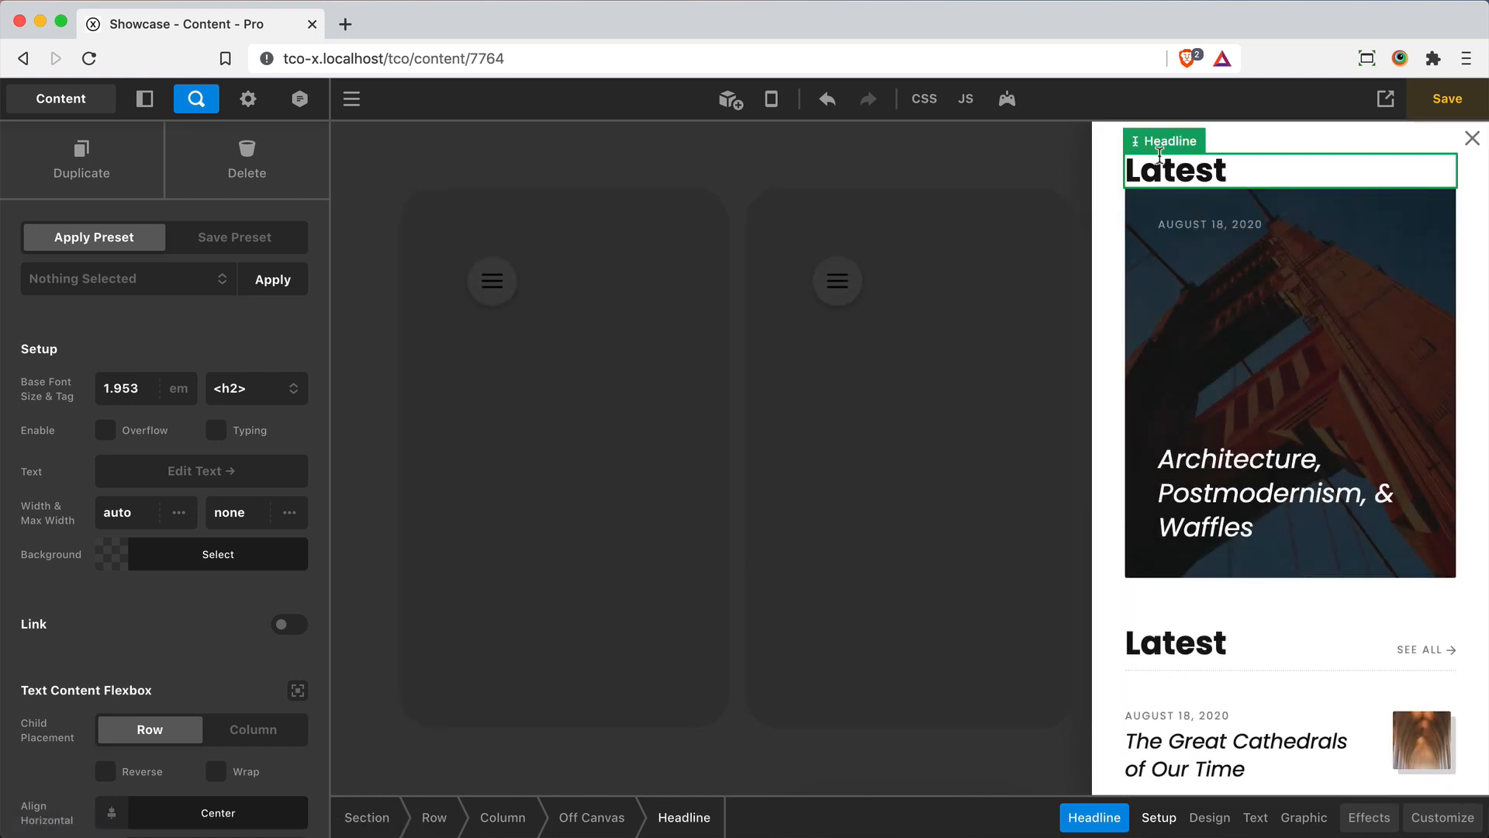
click(186, 471)
key(ctrl+a)
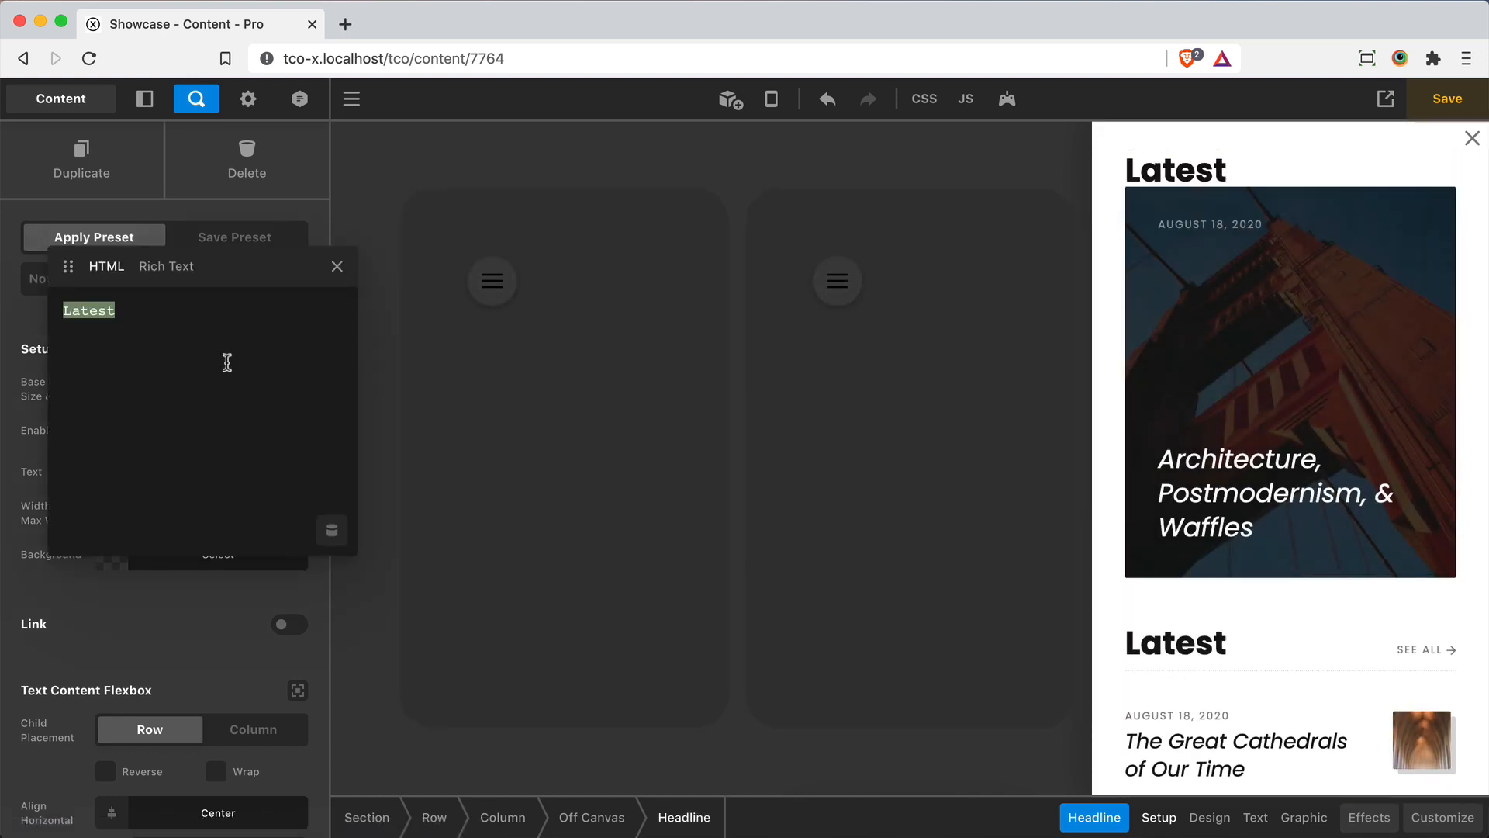
text(Featured)
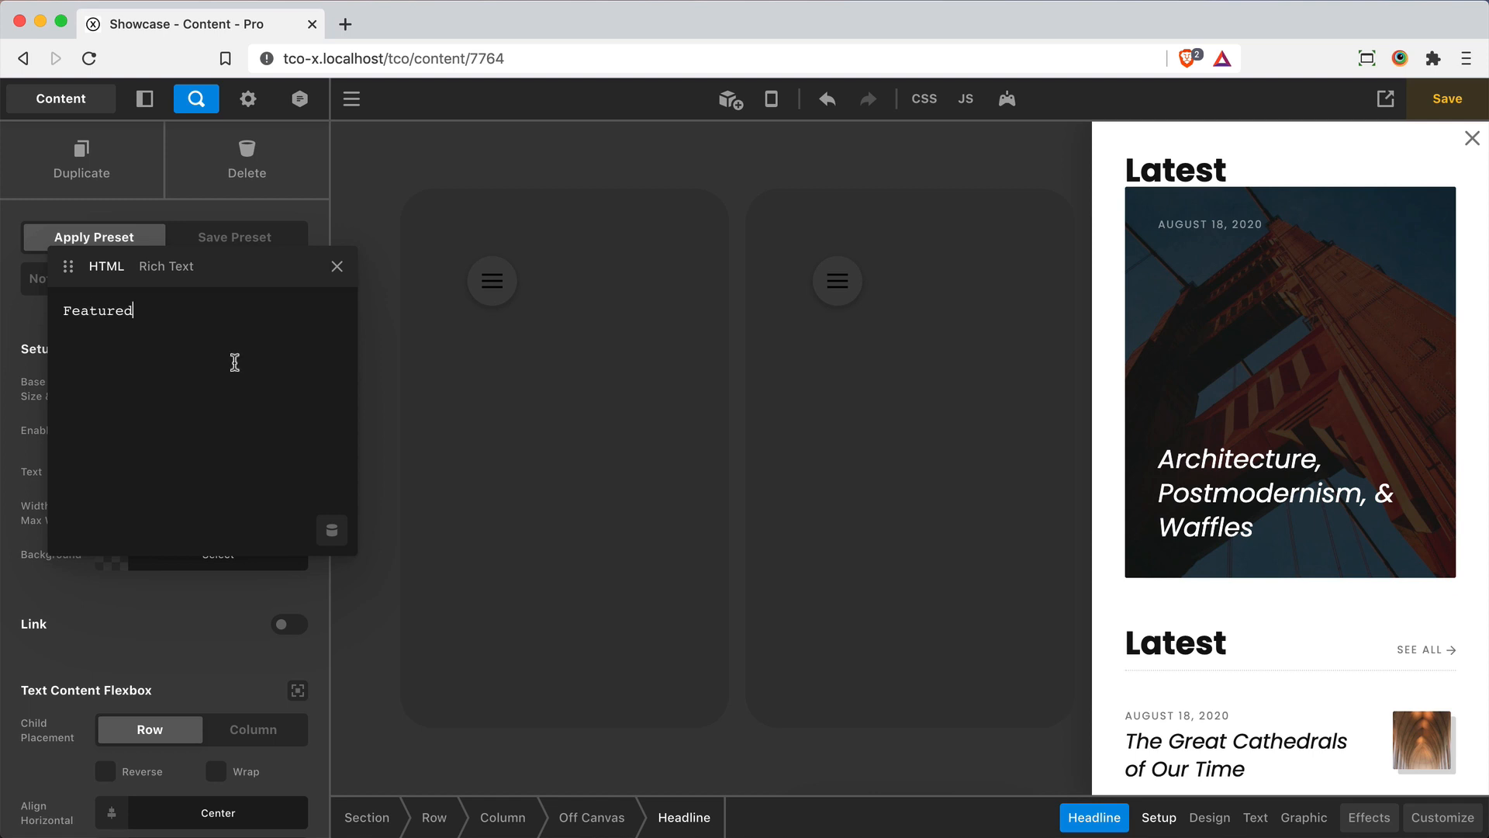
click(337, 267)
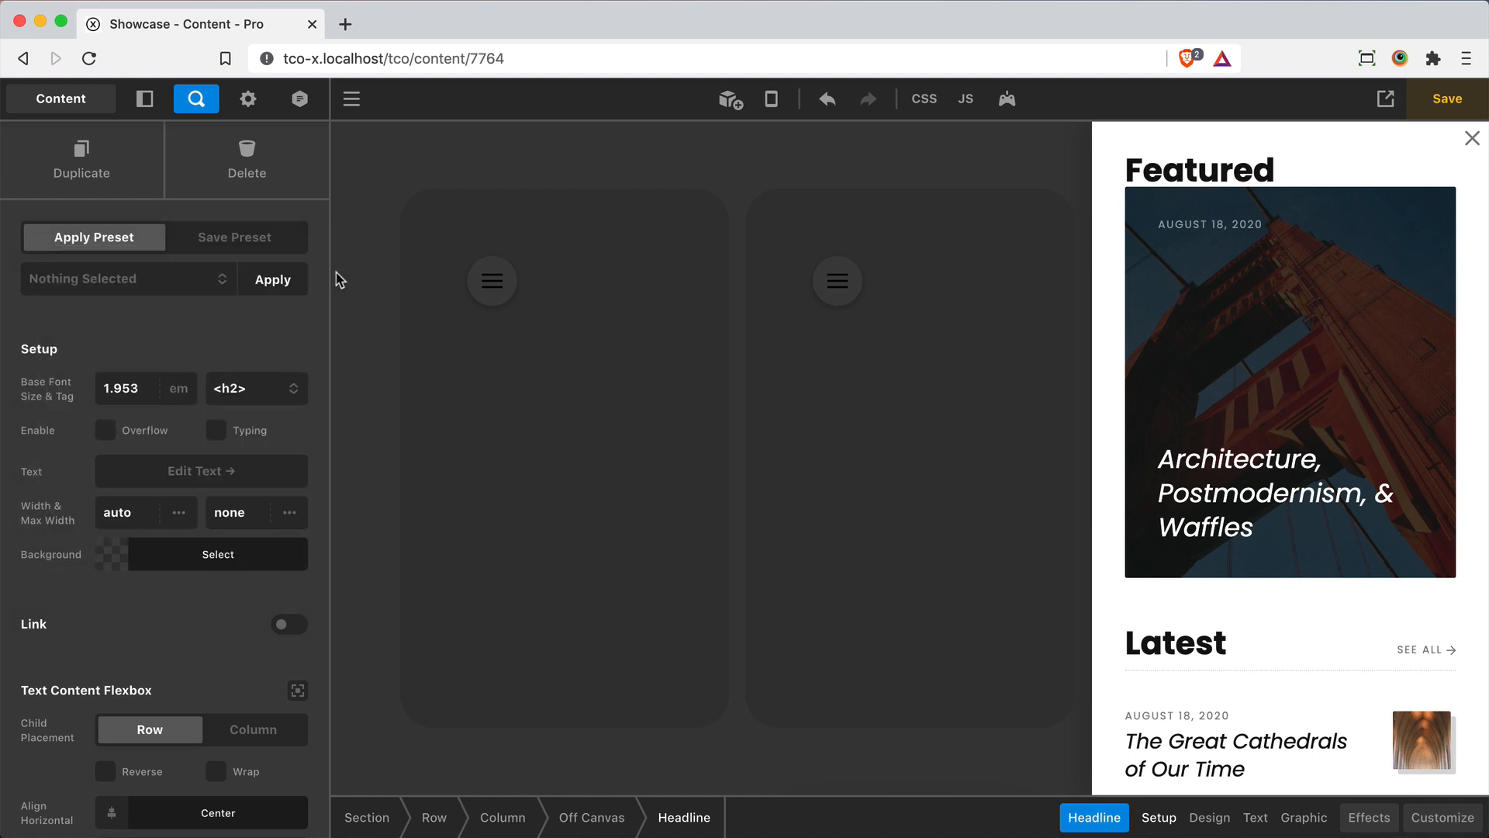
Enable the Featured headline's margin with unlinked sides and set the bottom margin to 0.409 em.
scroll(249, 341, down, 6)
click(296, 463)
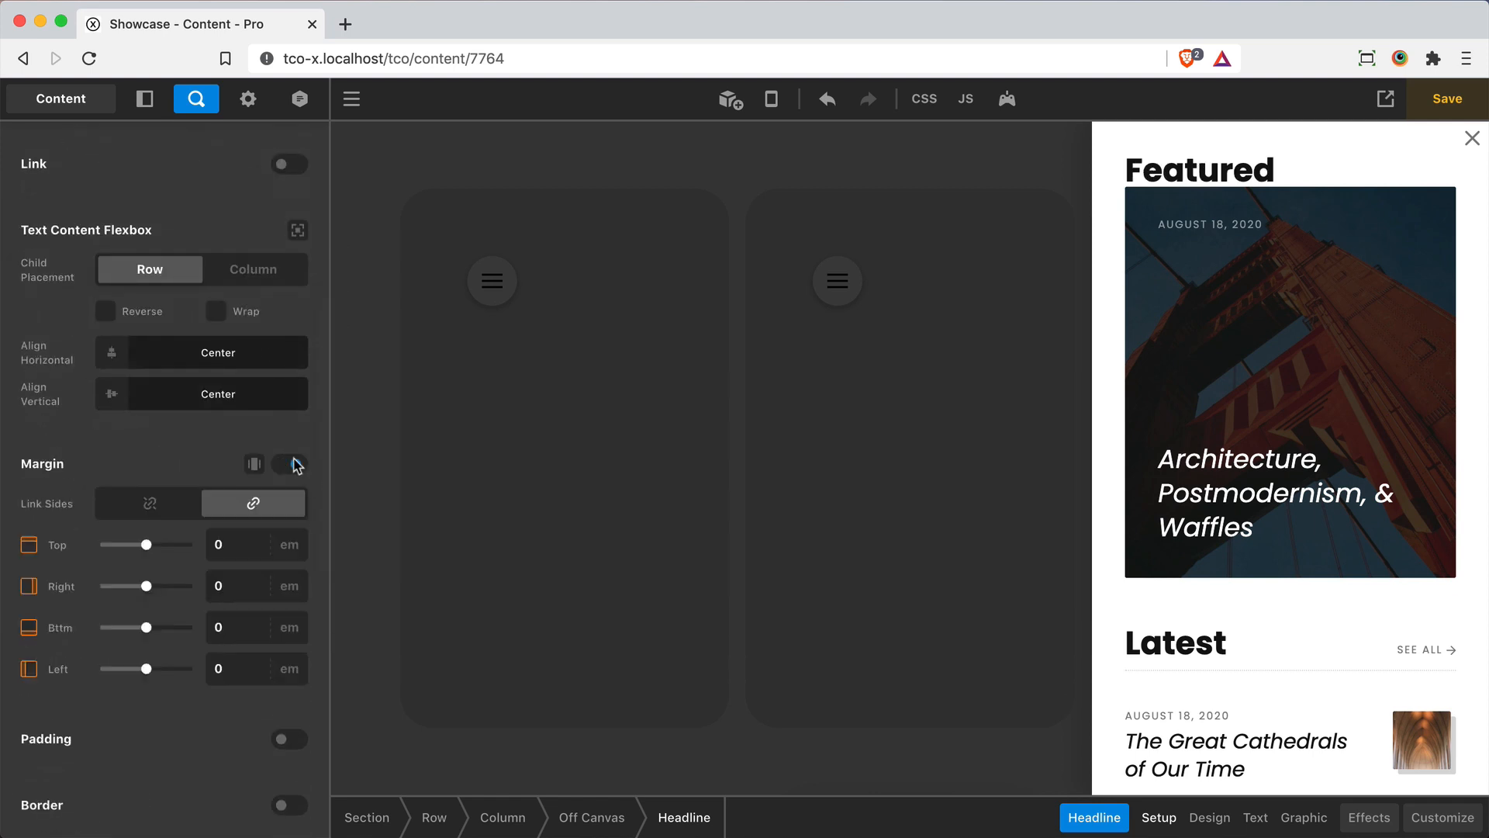
click(149, 503)
click(238, 629)
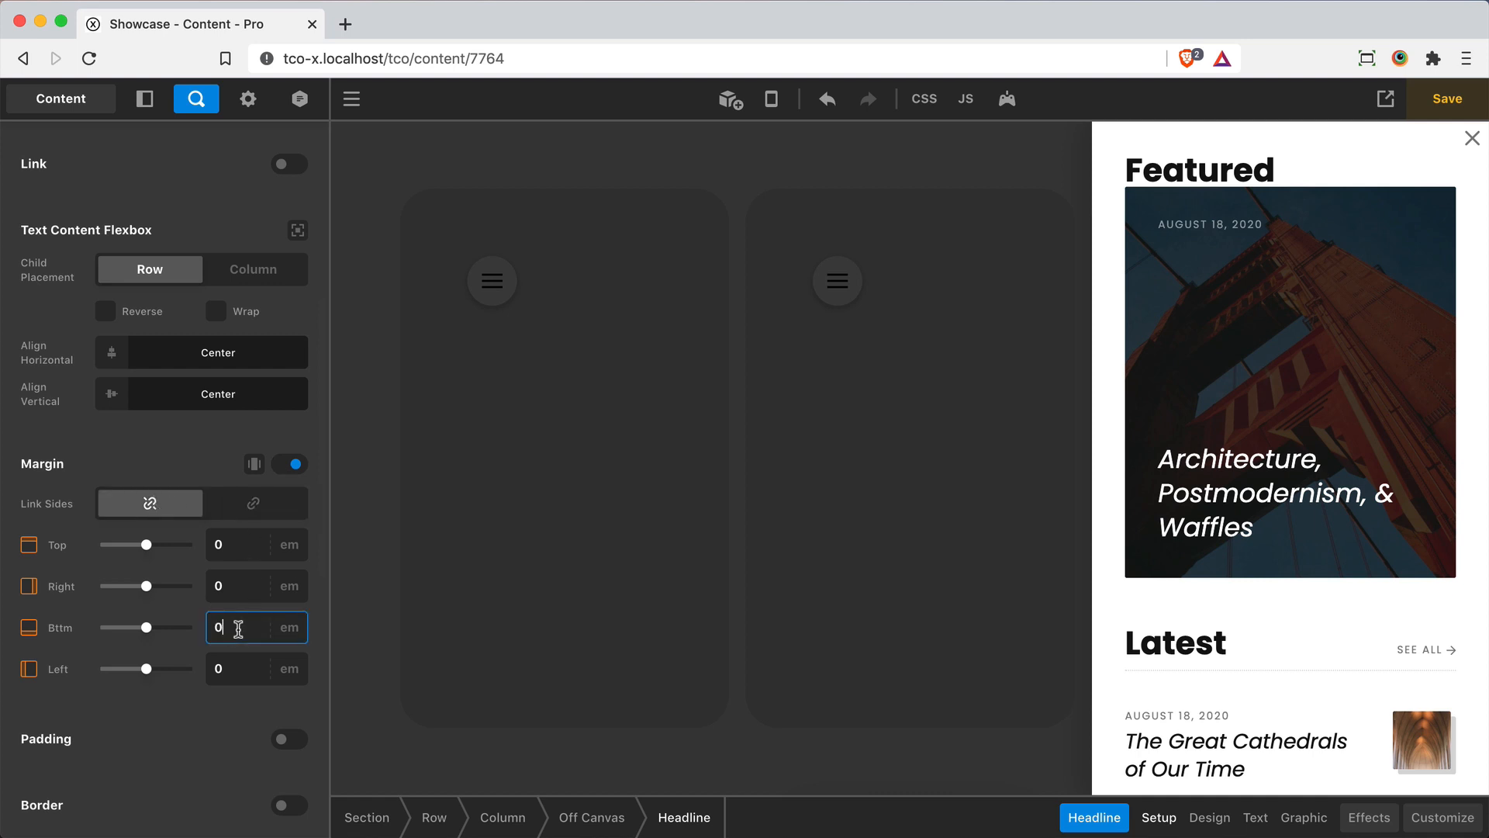
text(.409)
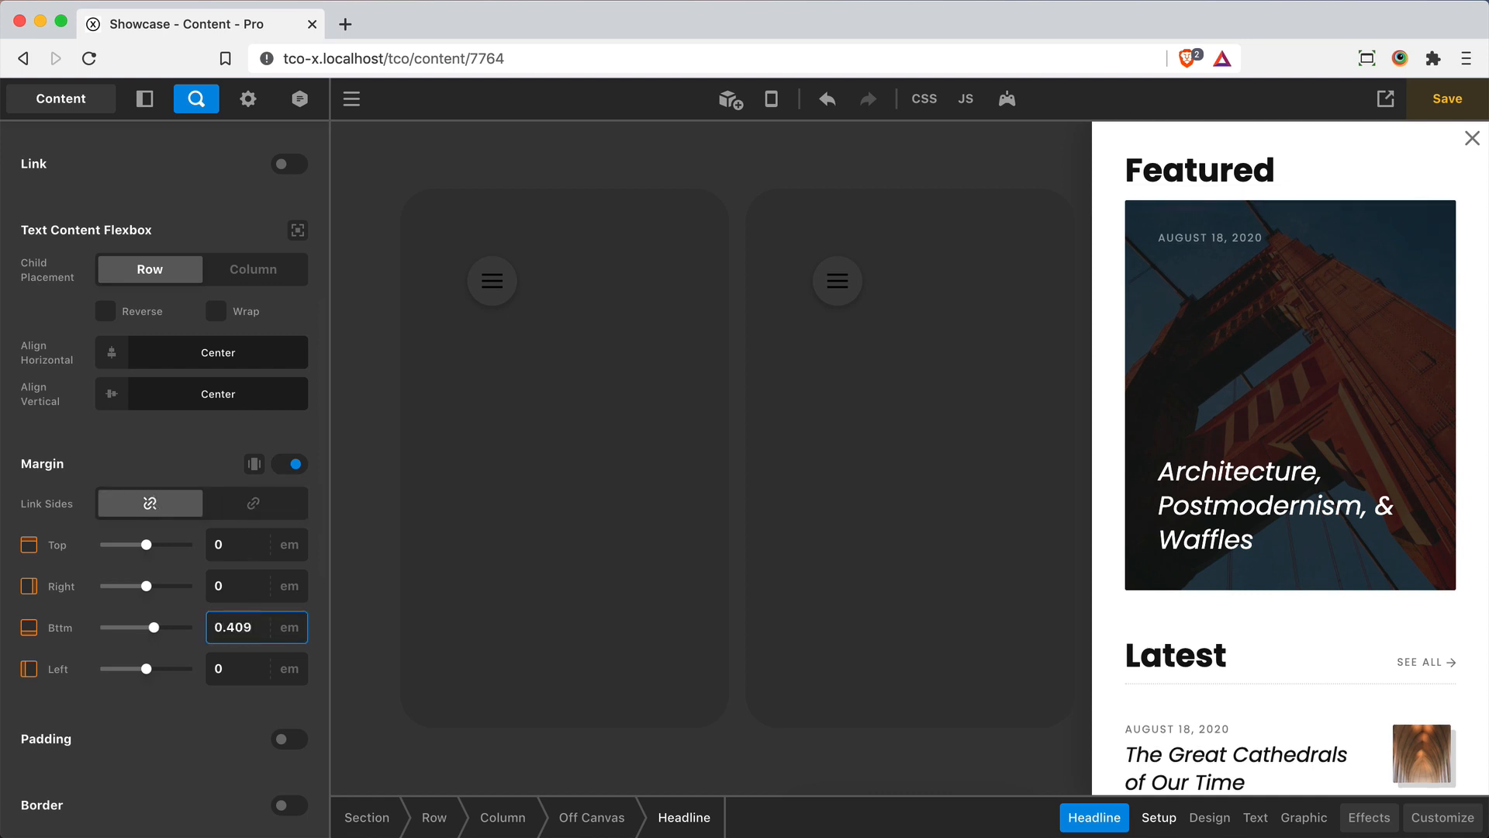
click(185, 457)
Search the element library for "mega" to look at the available mega menu elements.
click(599, 818)
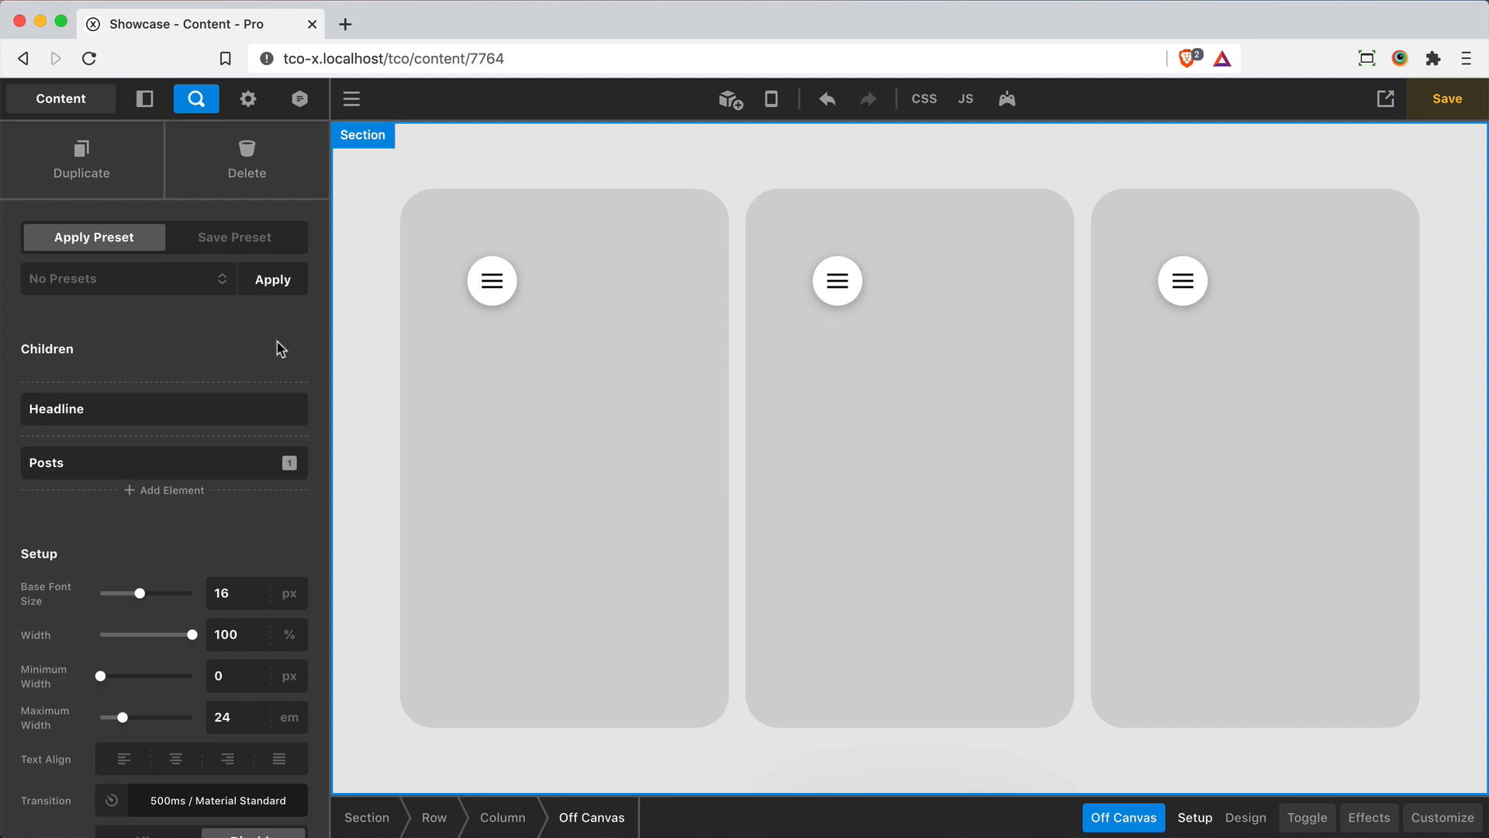
click(280, 349)
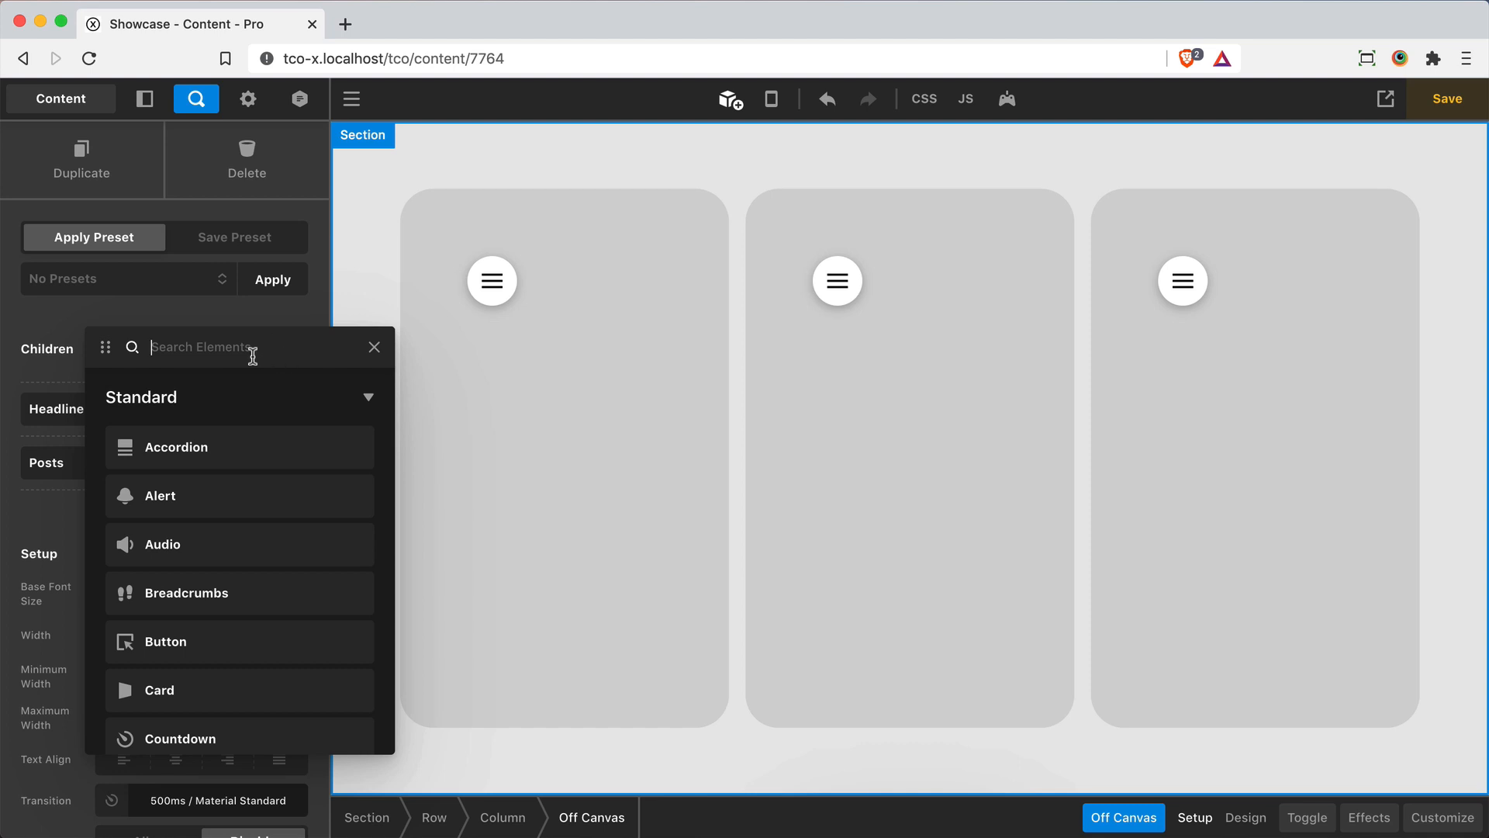
text(mega)
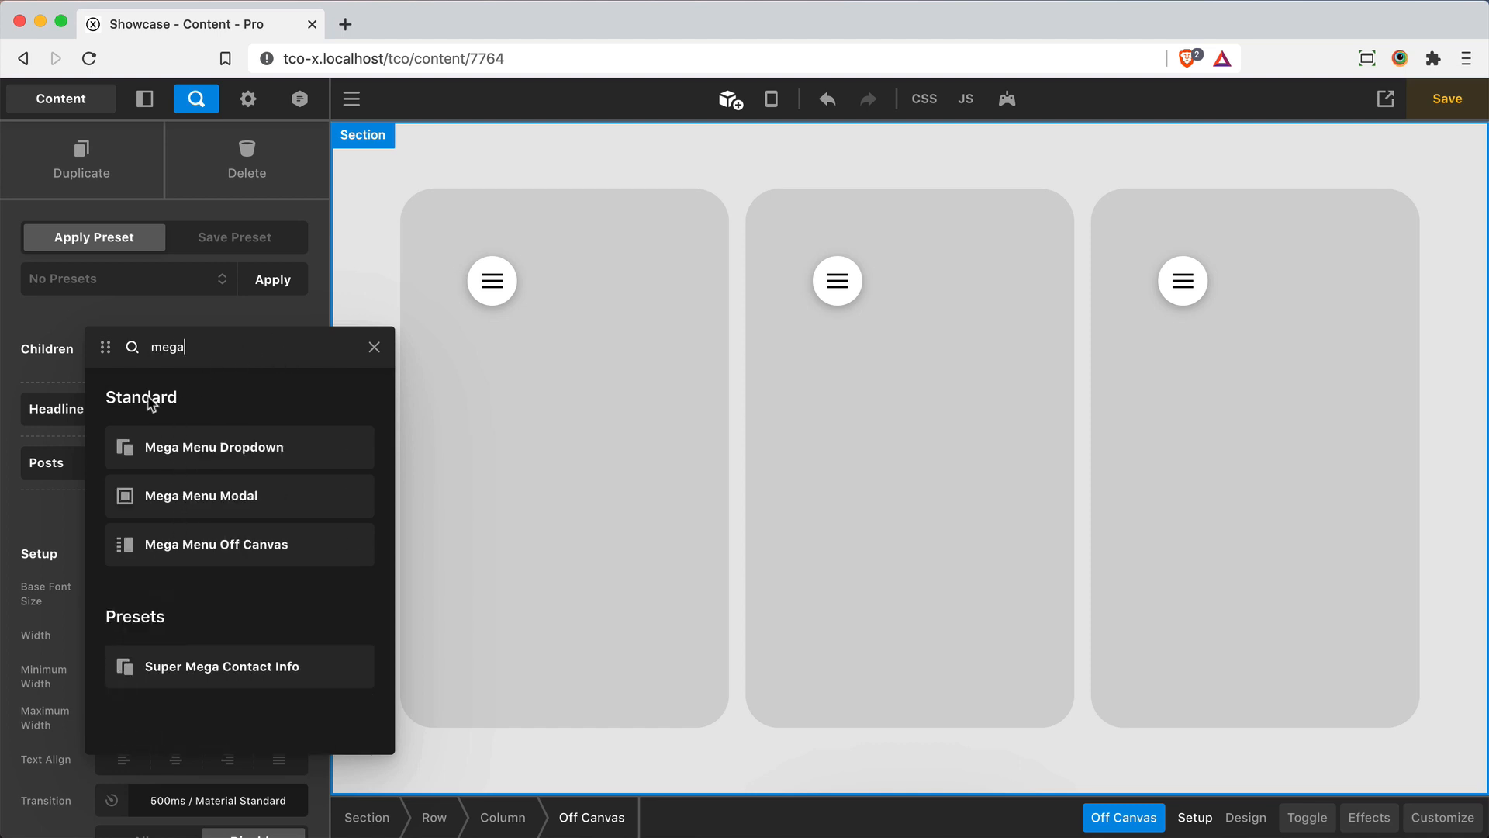
click(197, 398)
drag(243, 553, 542, 415)
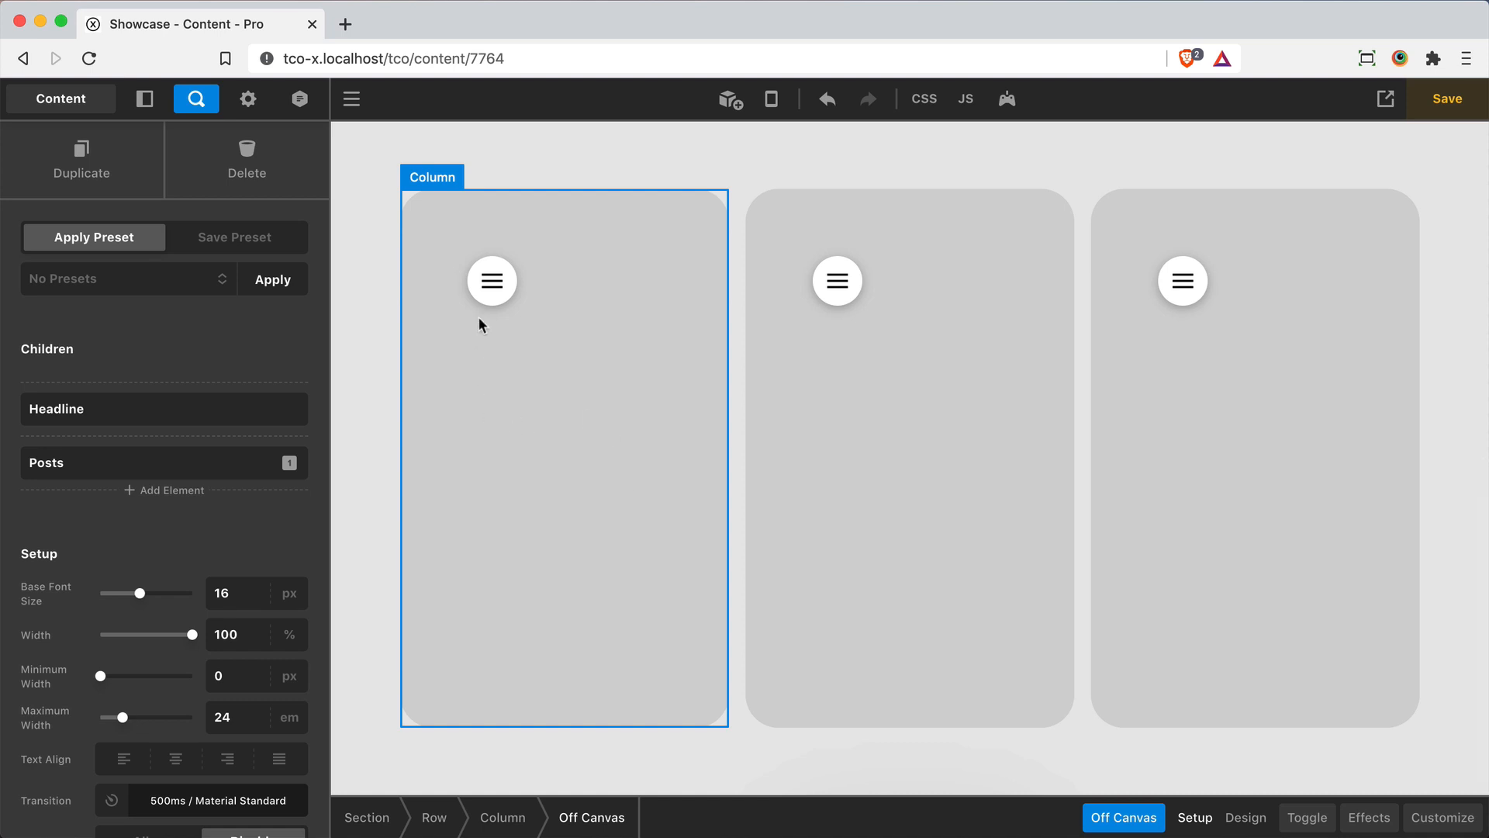
Preview the mega menu dropdown, modal and off canvas without the builder interface, and review the off canvas settings.
click(498, 301)
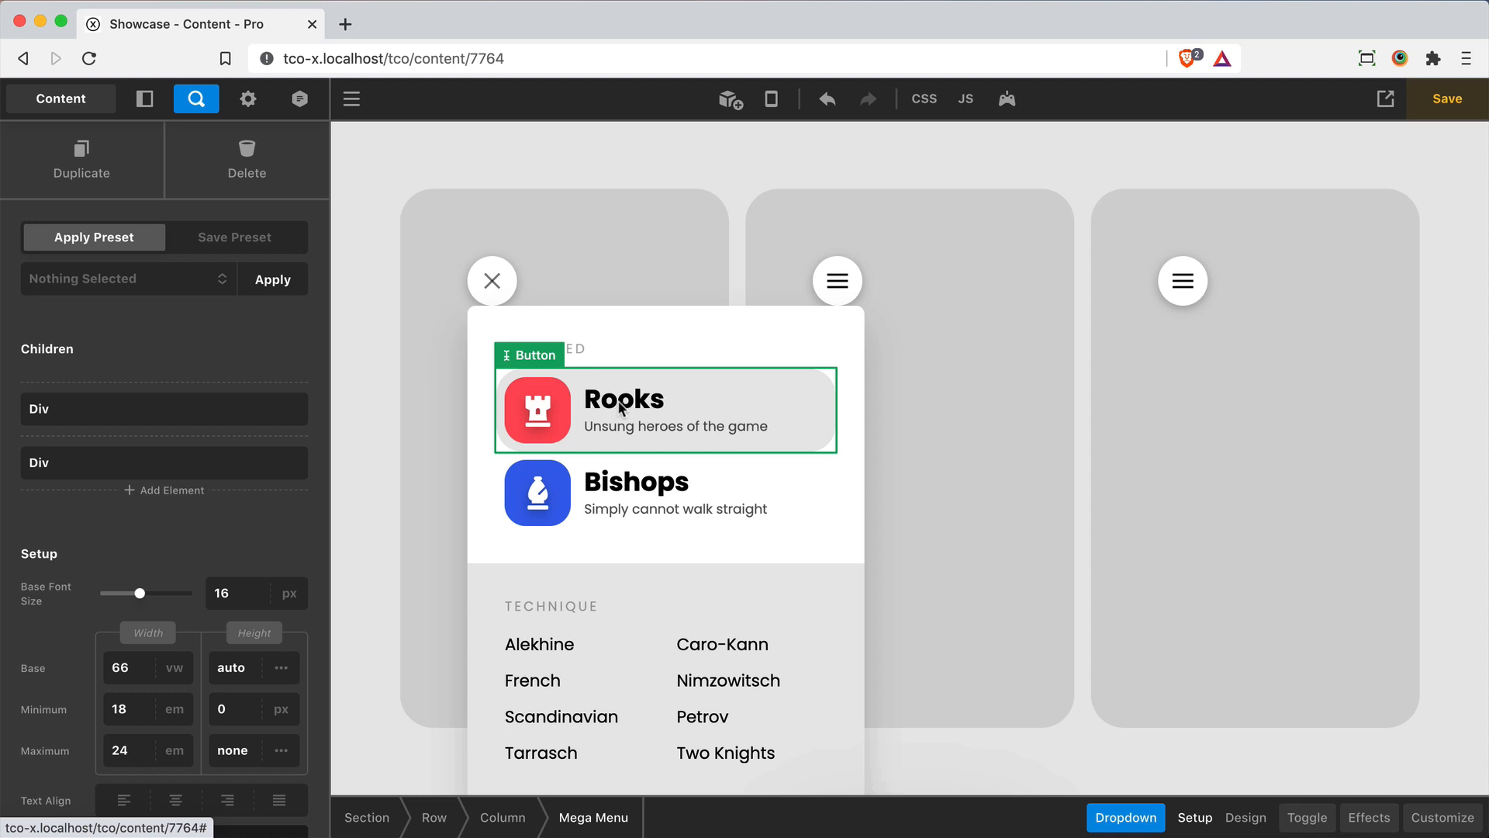
key(super+shift+backslash)
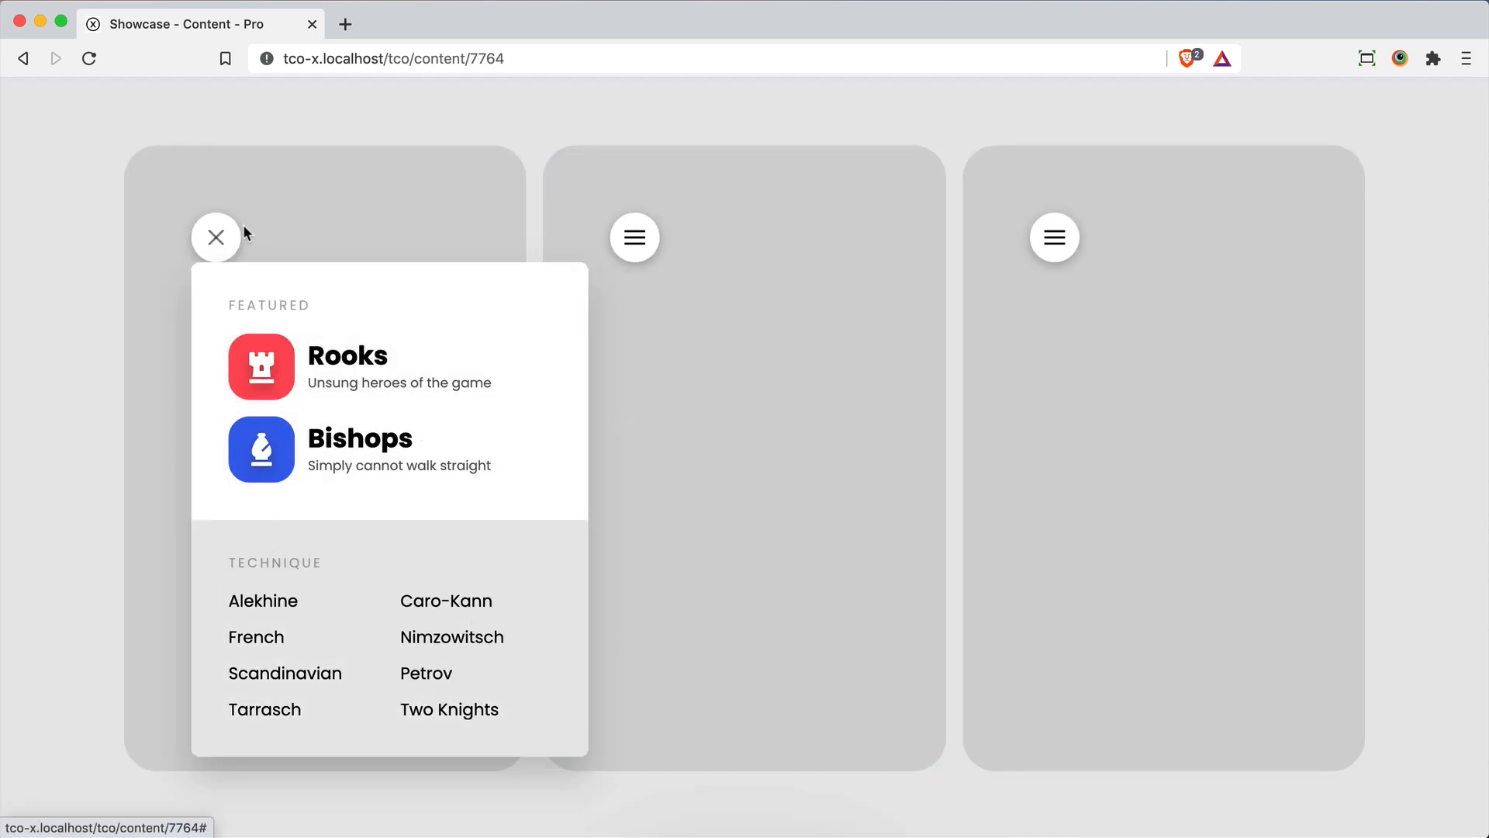
click(225, 237)
click(644, 242)
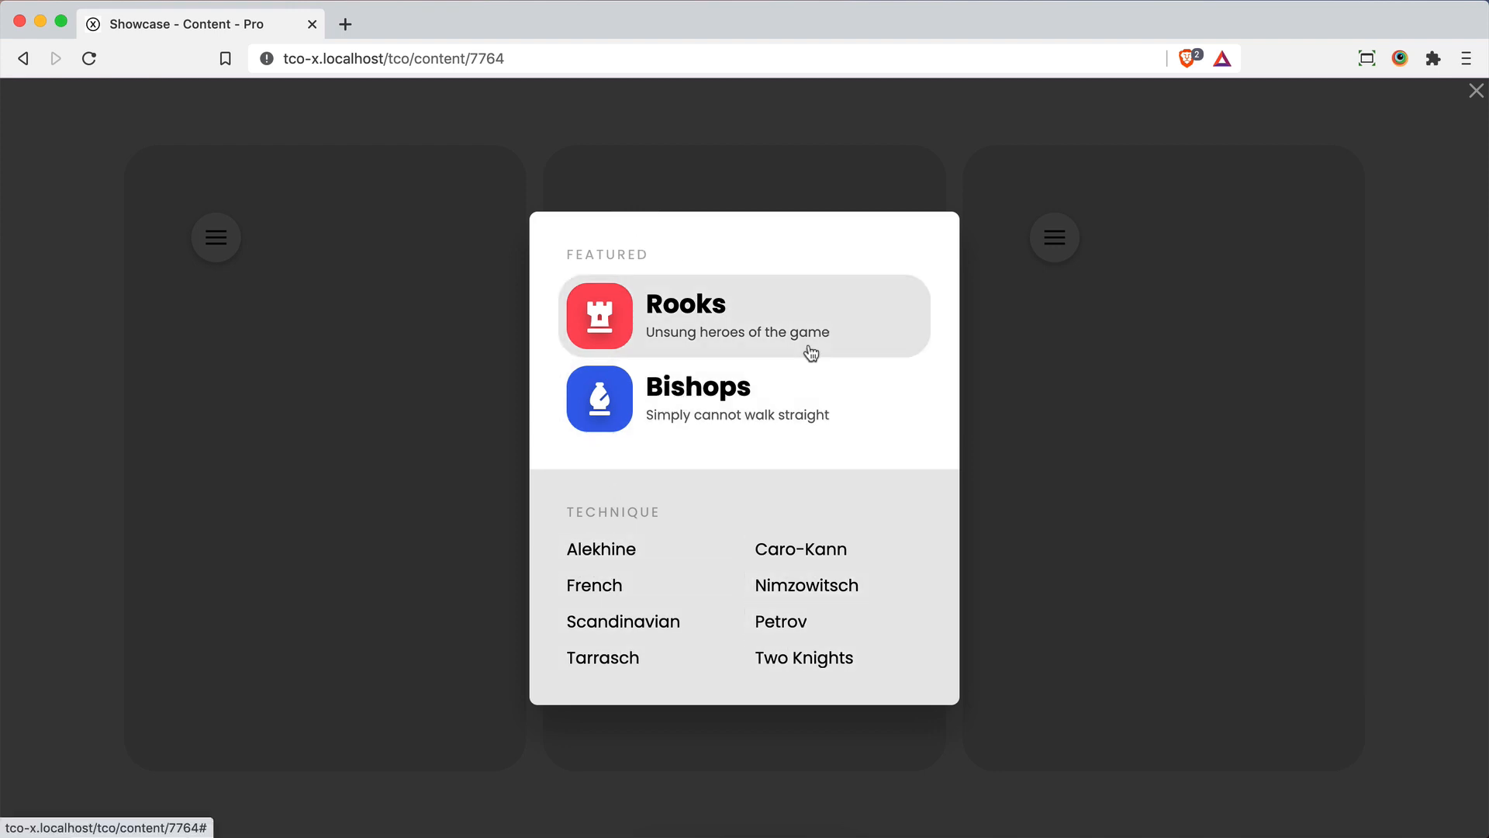
click(1077, 408)
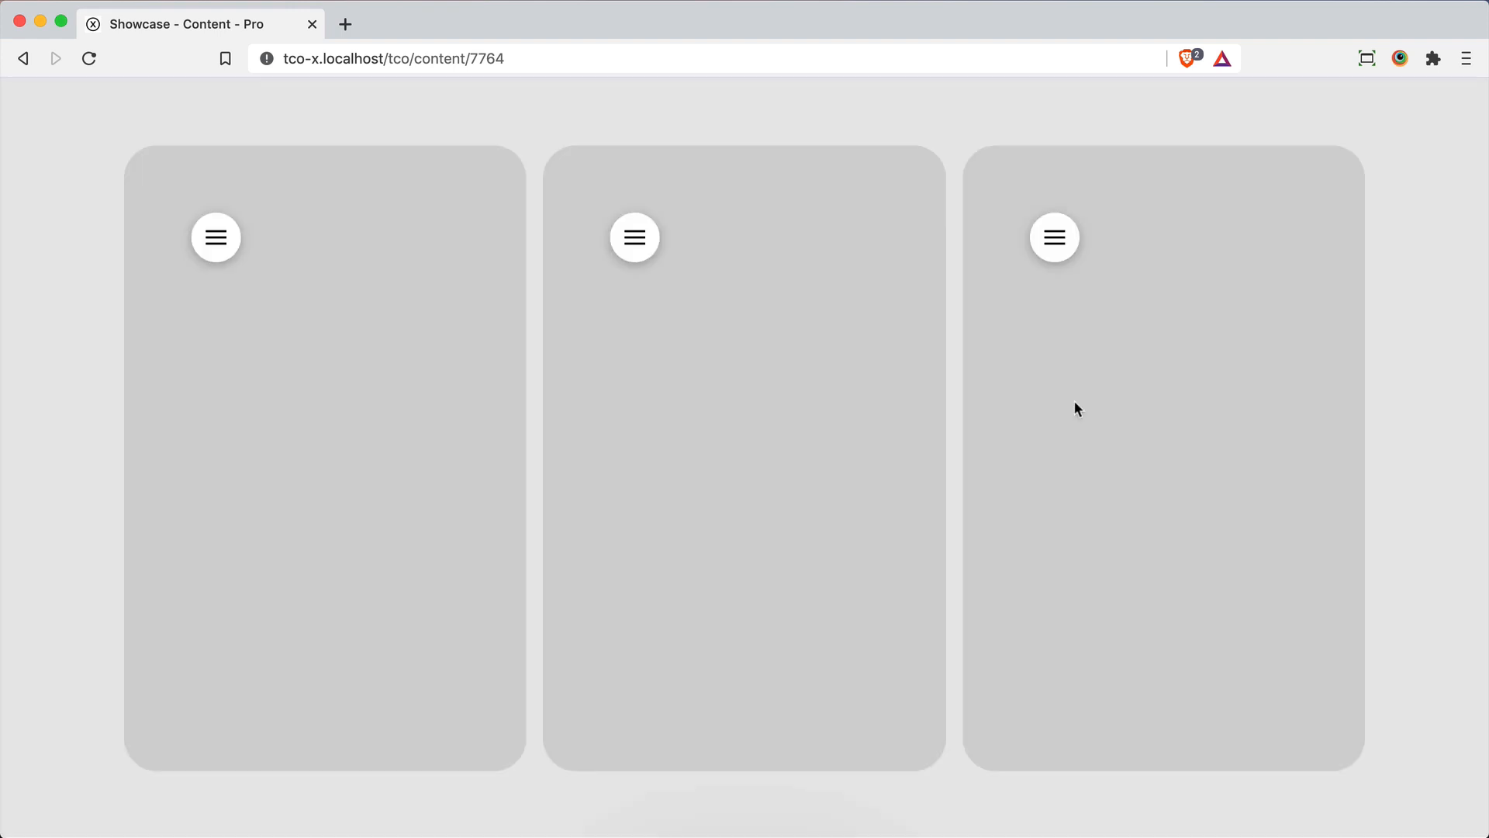
click(1055, 237)
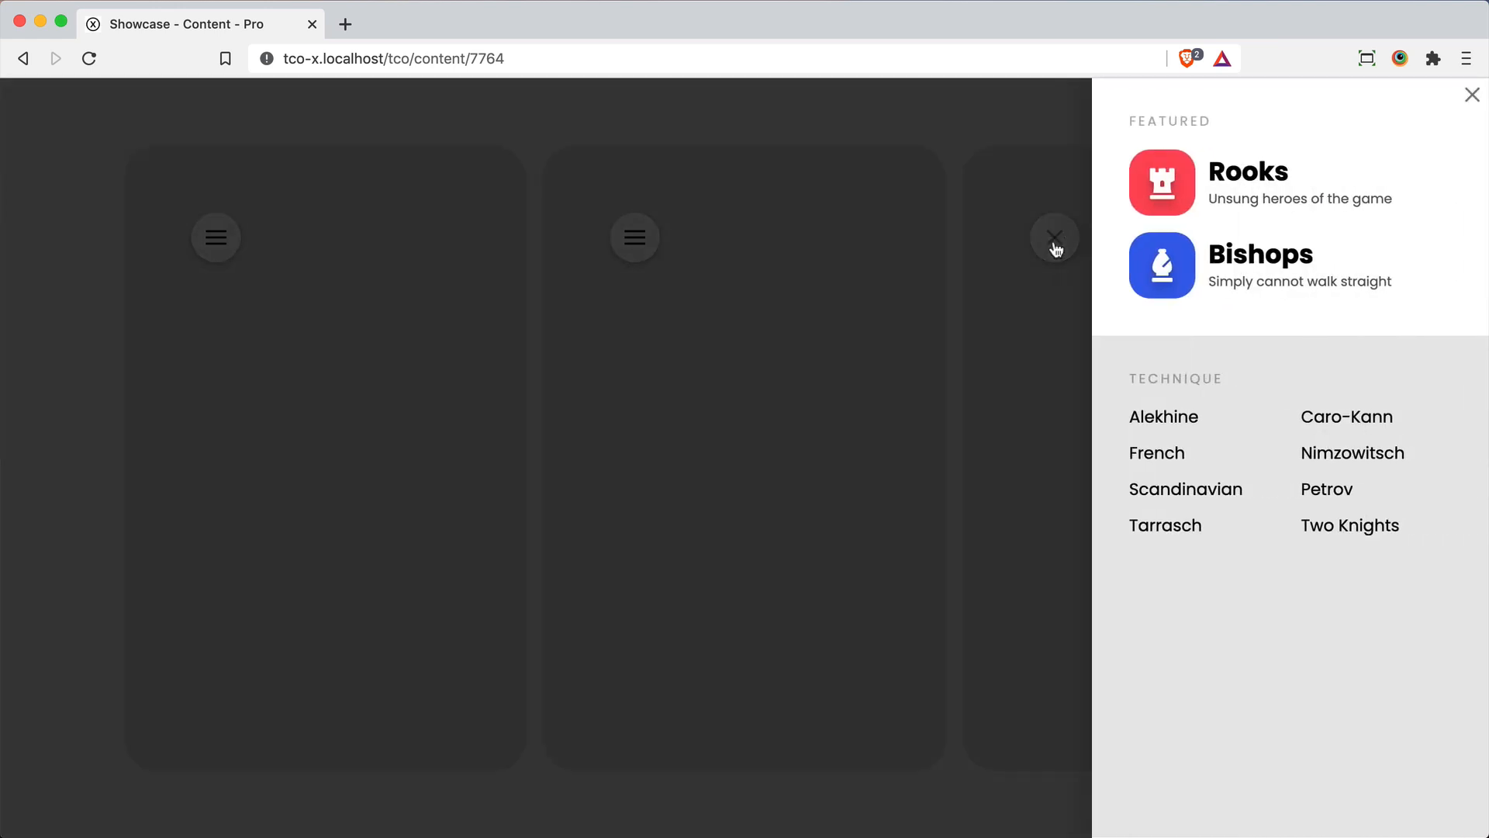
key(Escape)
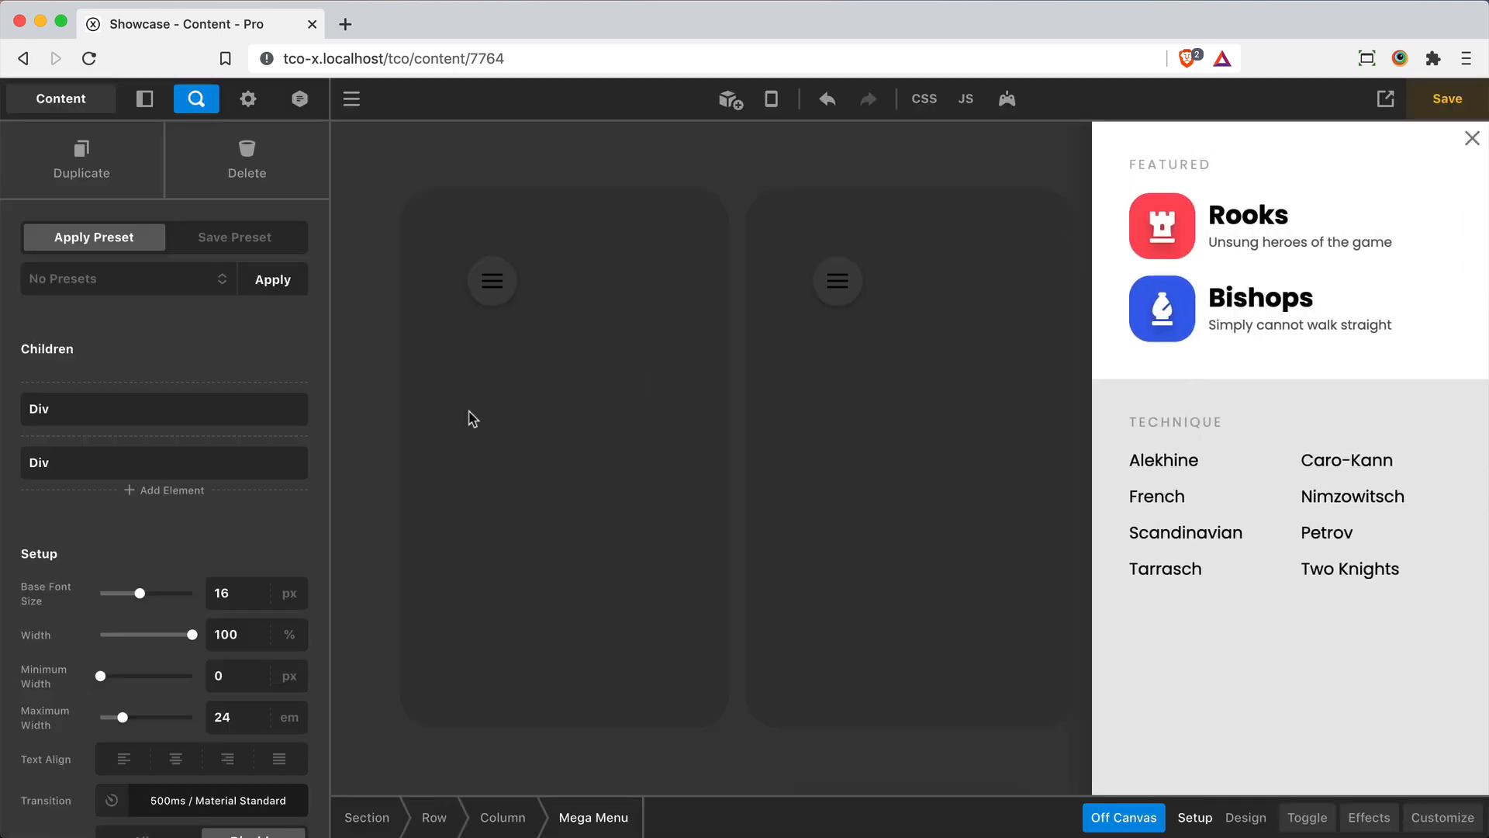
scroll(188, 522, down, 7)
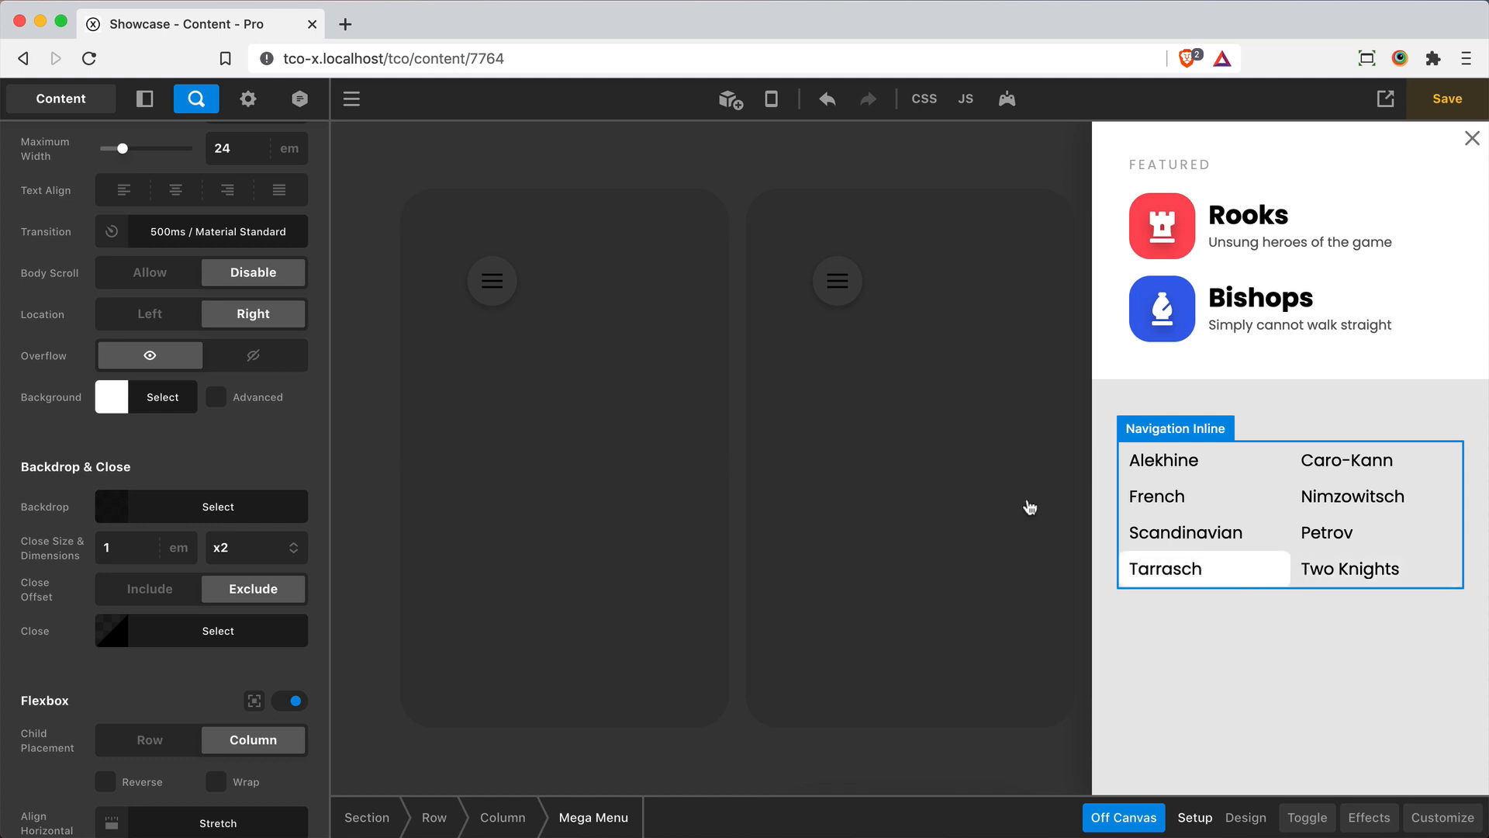
click(622, 435)
Apply the Super Mega Contact Info preset to the first column's Mega Menu dropdown, replacing its content as well.
click(488, 280)
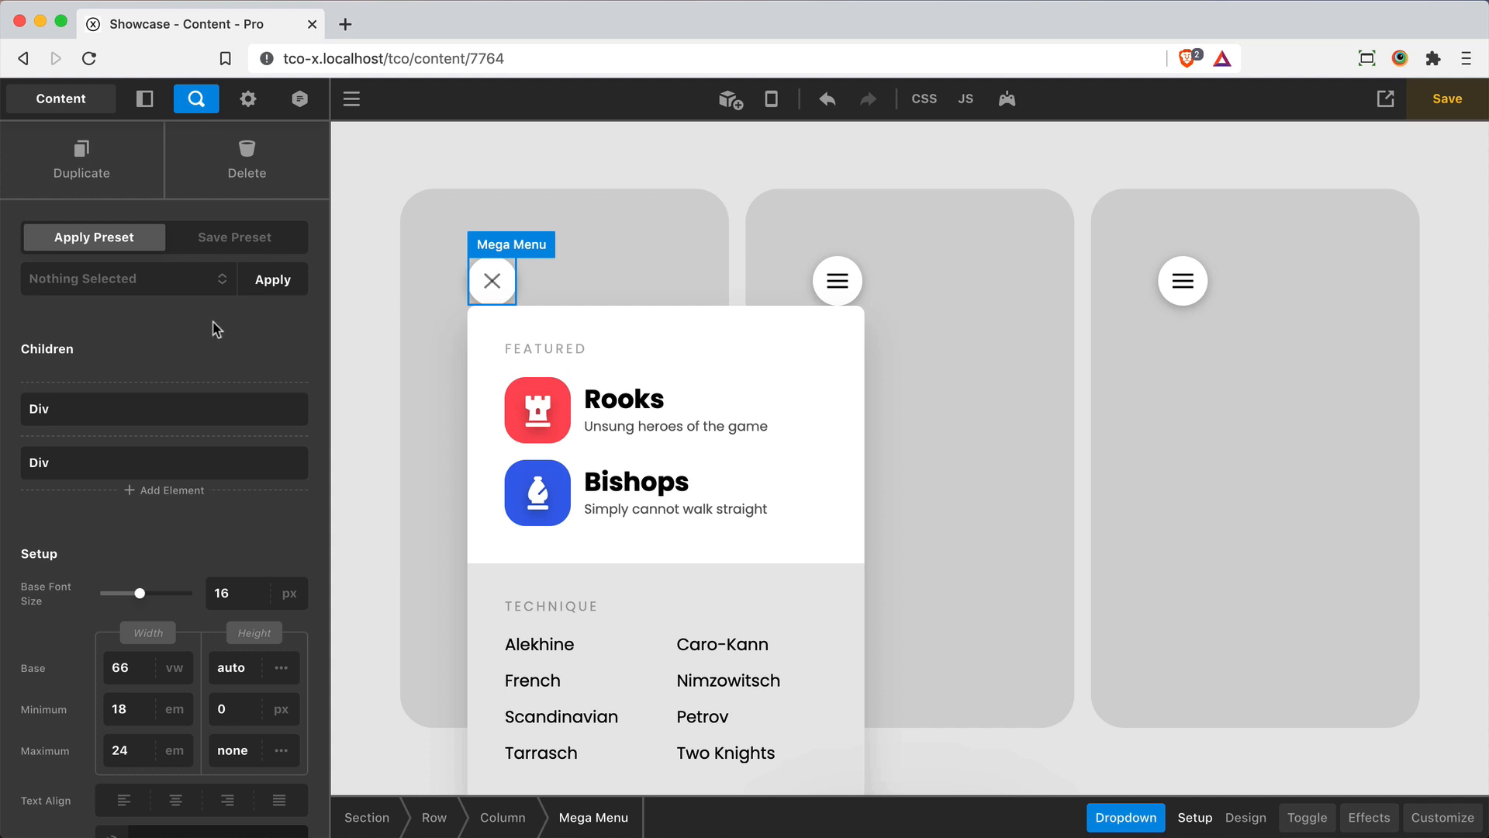
click(149, 289)
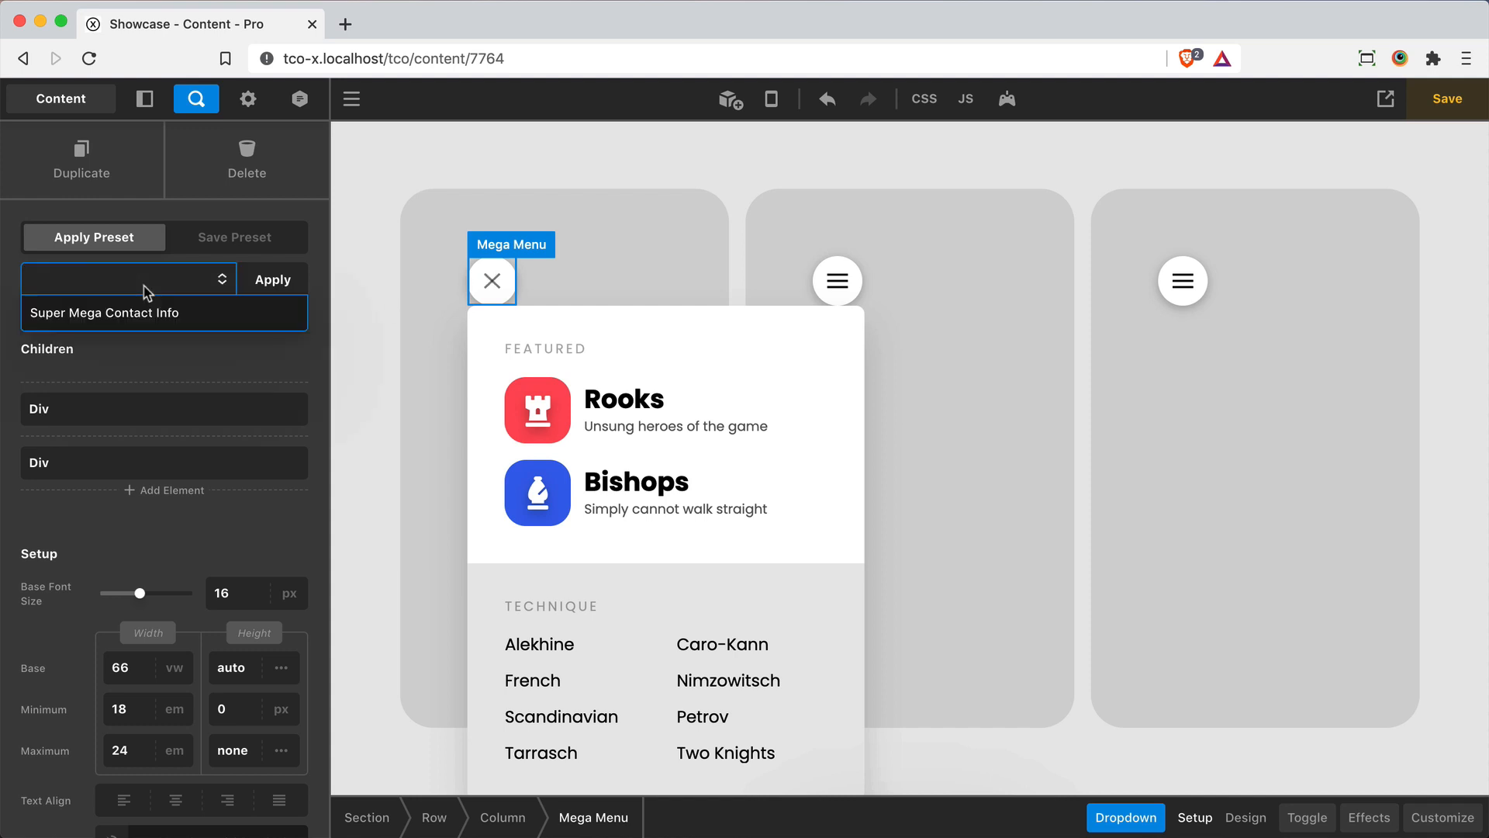
click(159, 312)
click(268, 280)
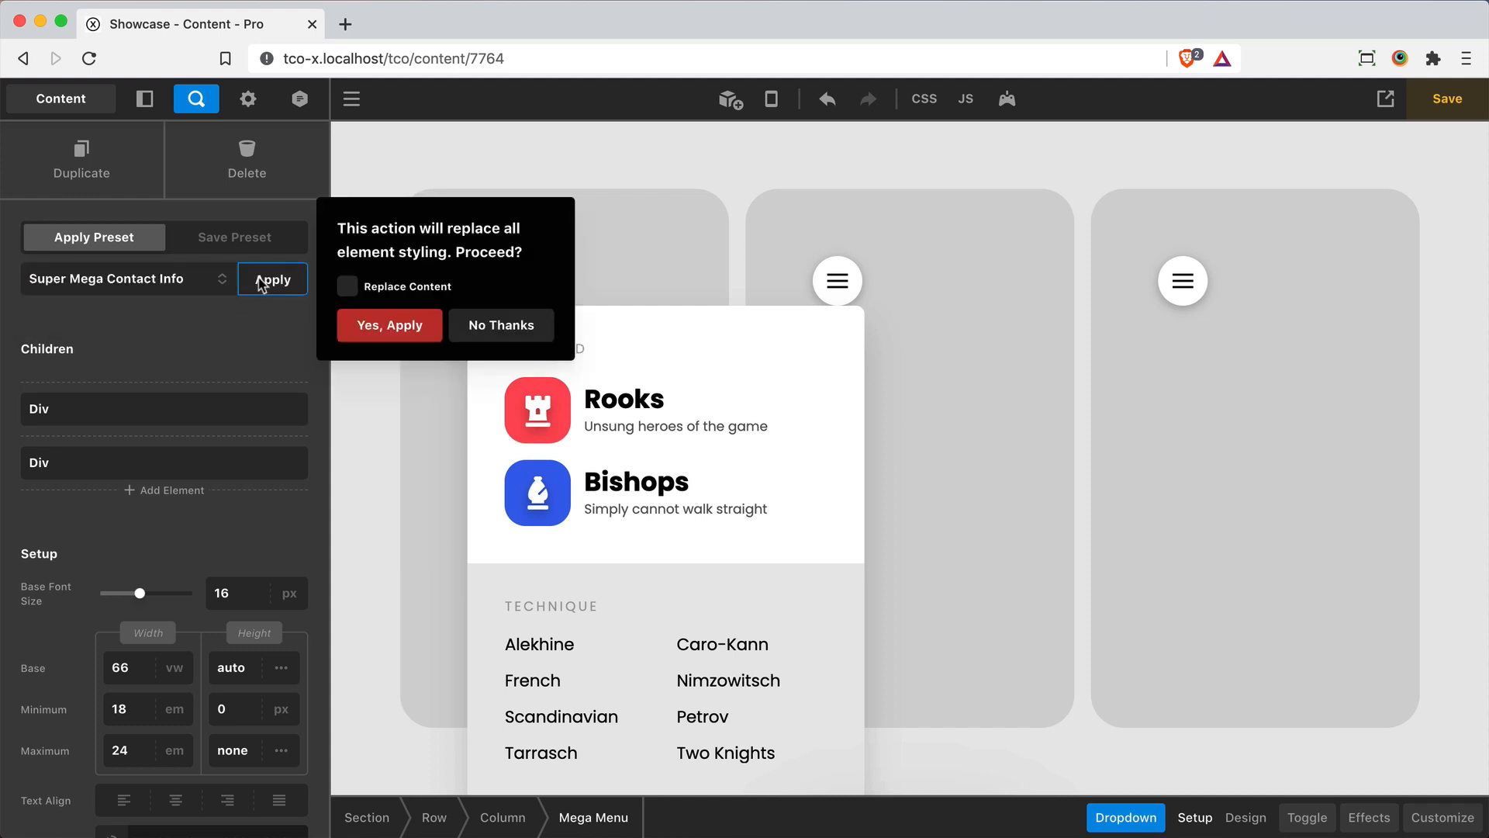
click(346, 283)
click(371, 321)
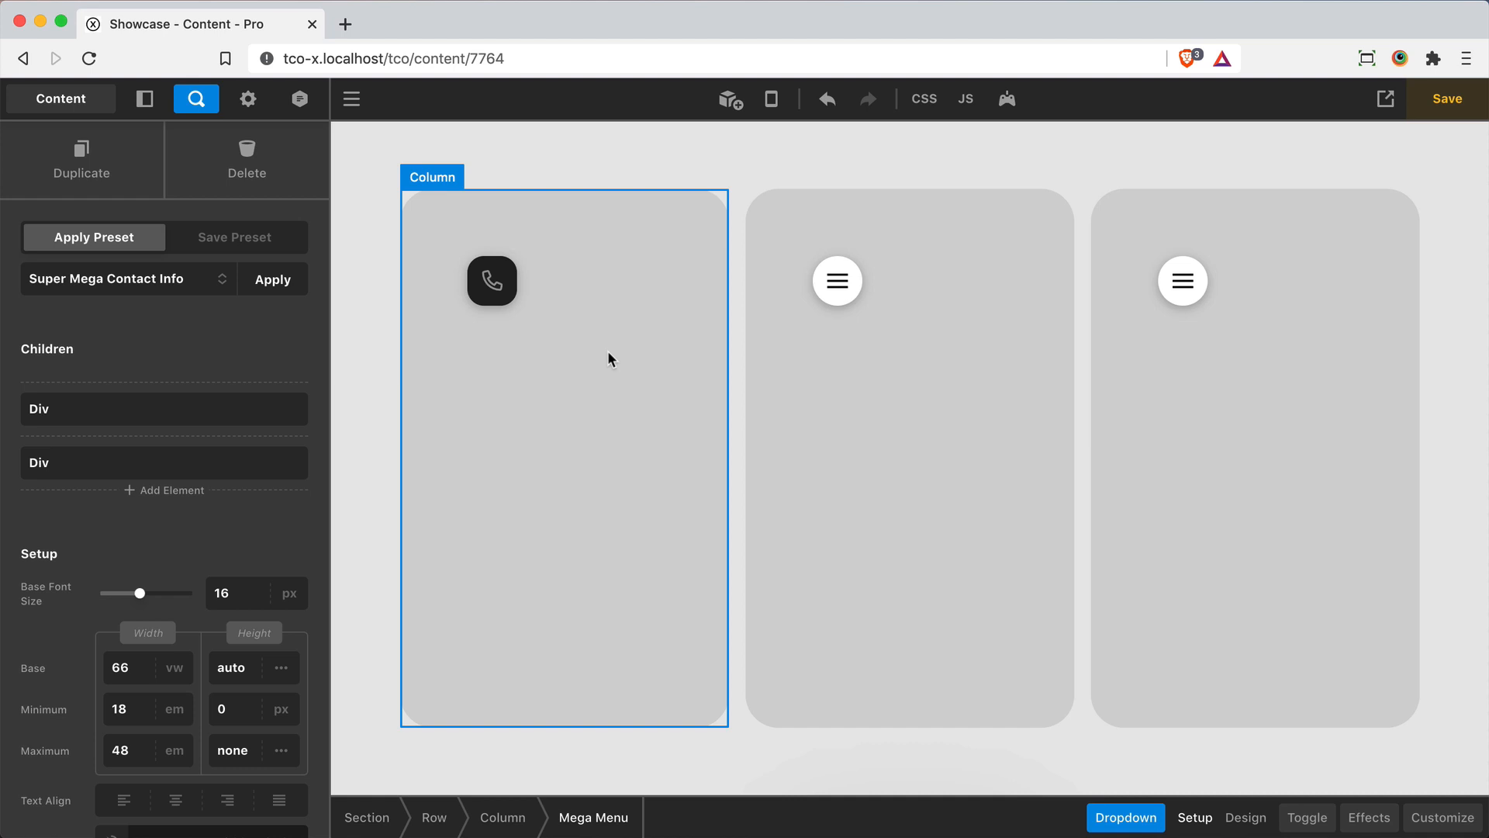
Open the contact info dropdown and inspect its Map, the Div containing it and the parent Mega Menu's setup settings.
mouse_move(492, 281)
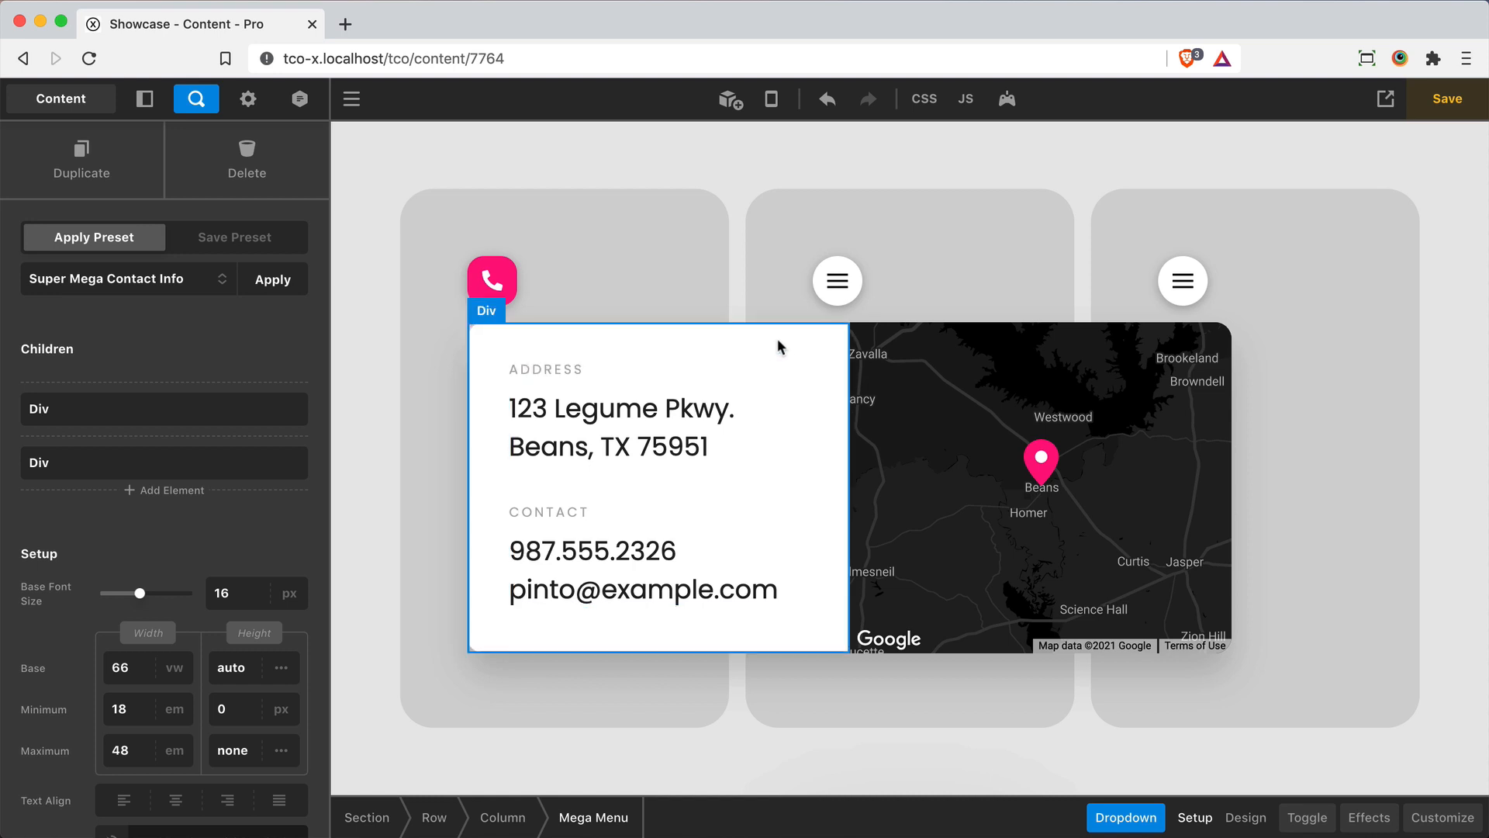
click(905, 342)
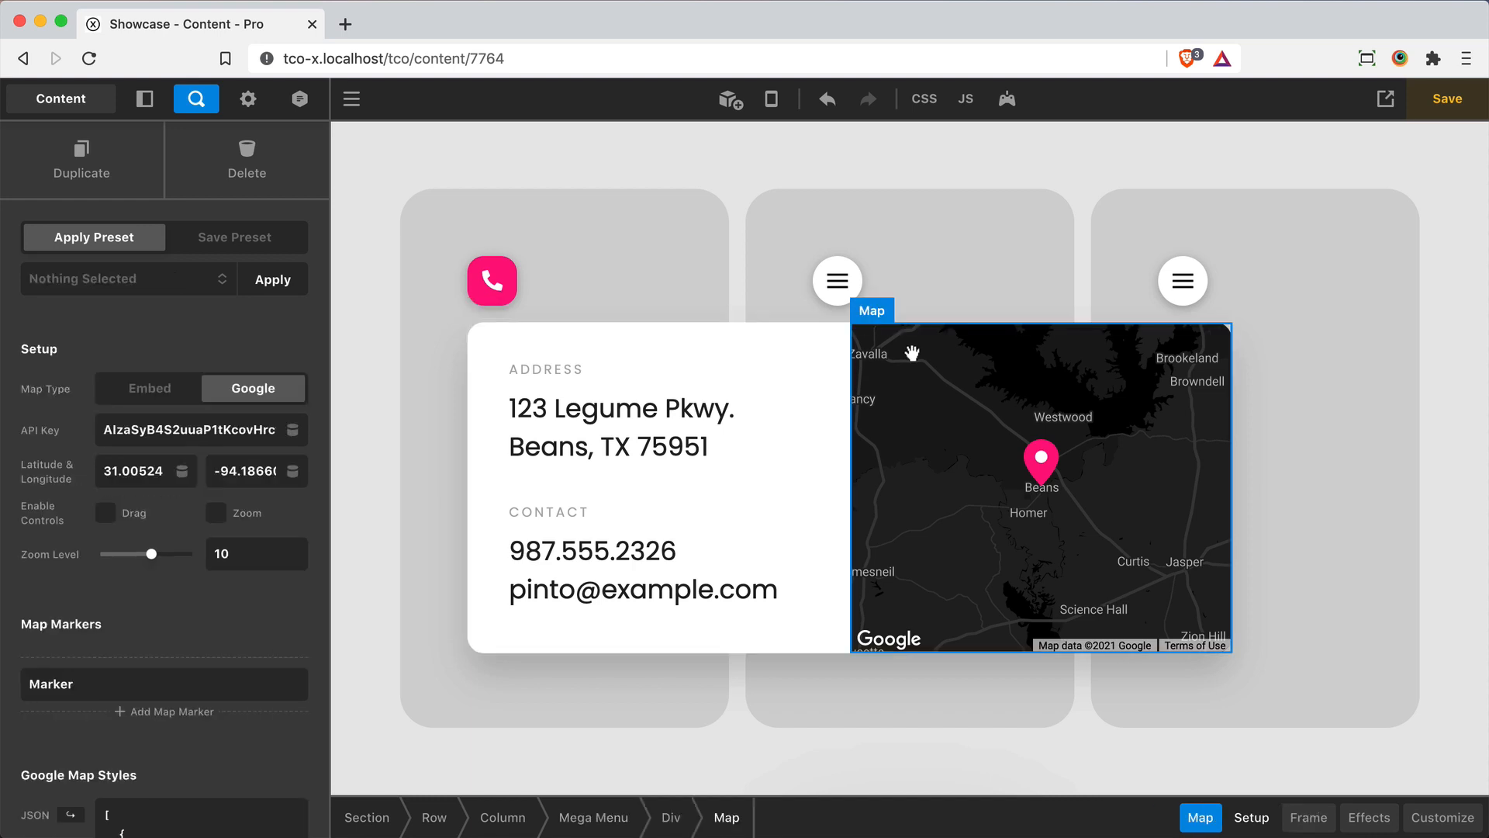
click(677, 820)
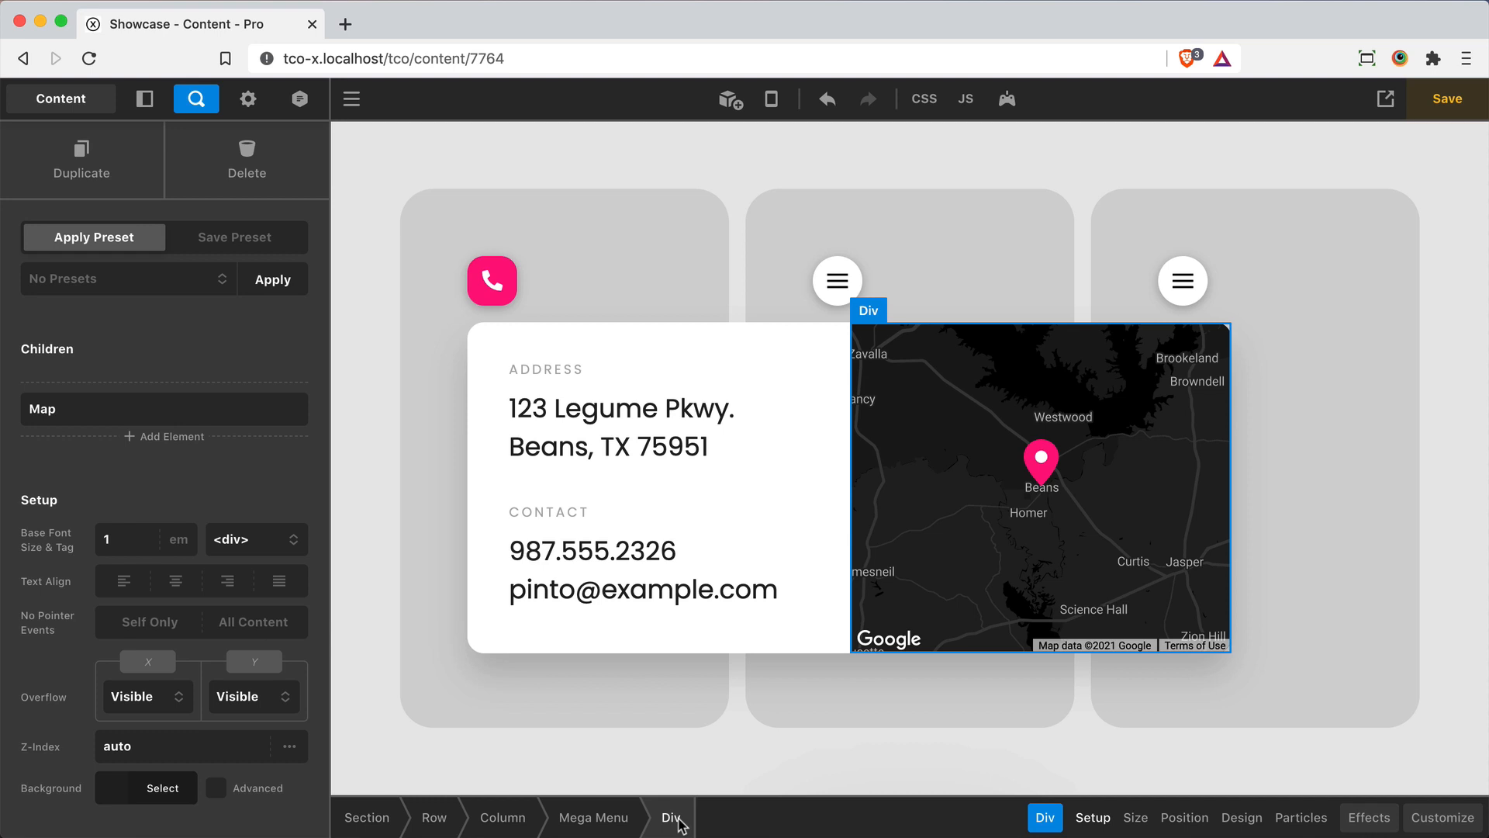
click(593, 818)
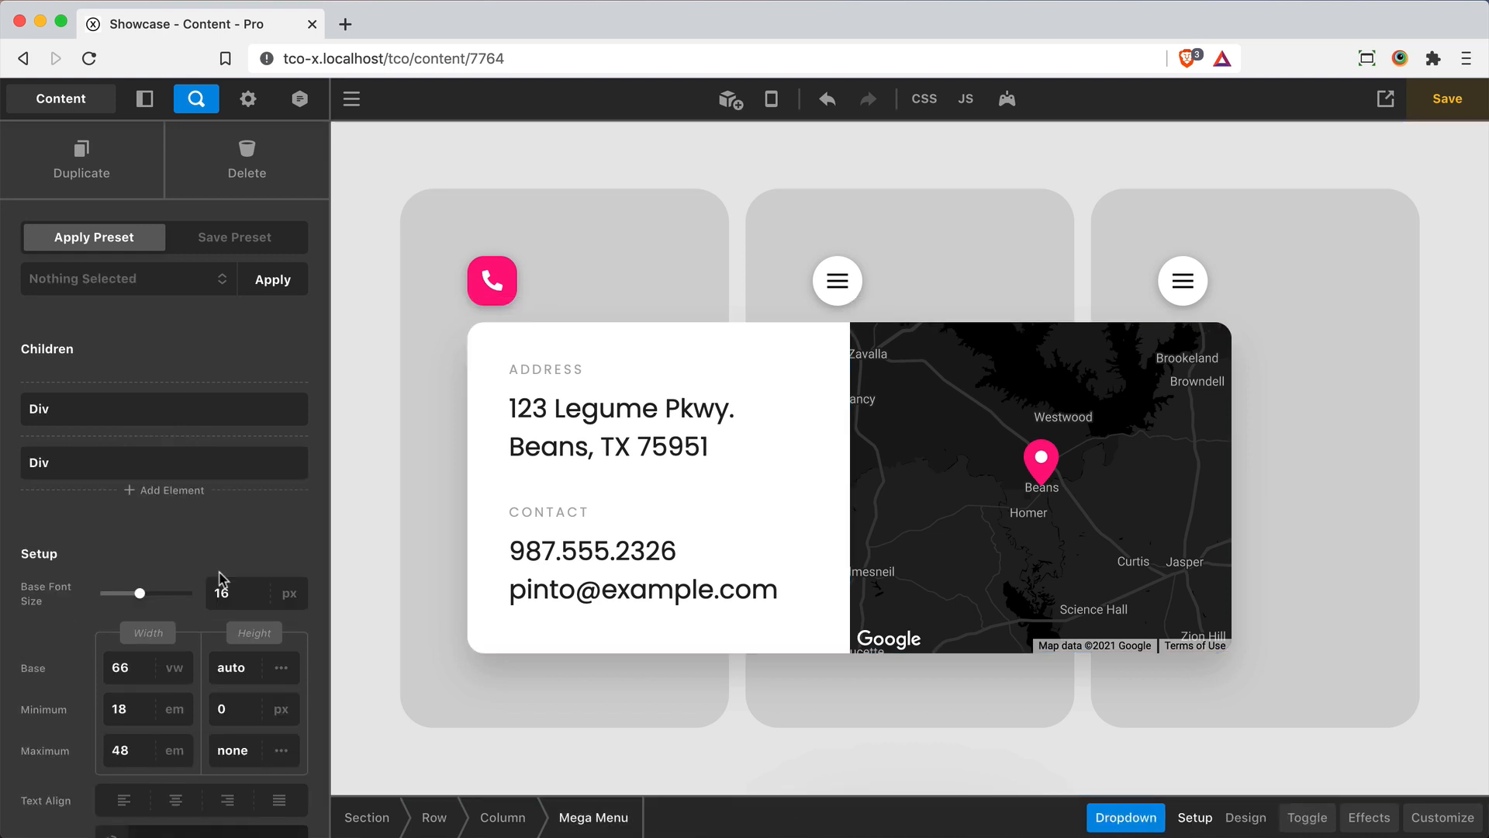
scroll(221, 578, down, 3)
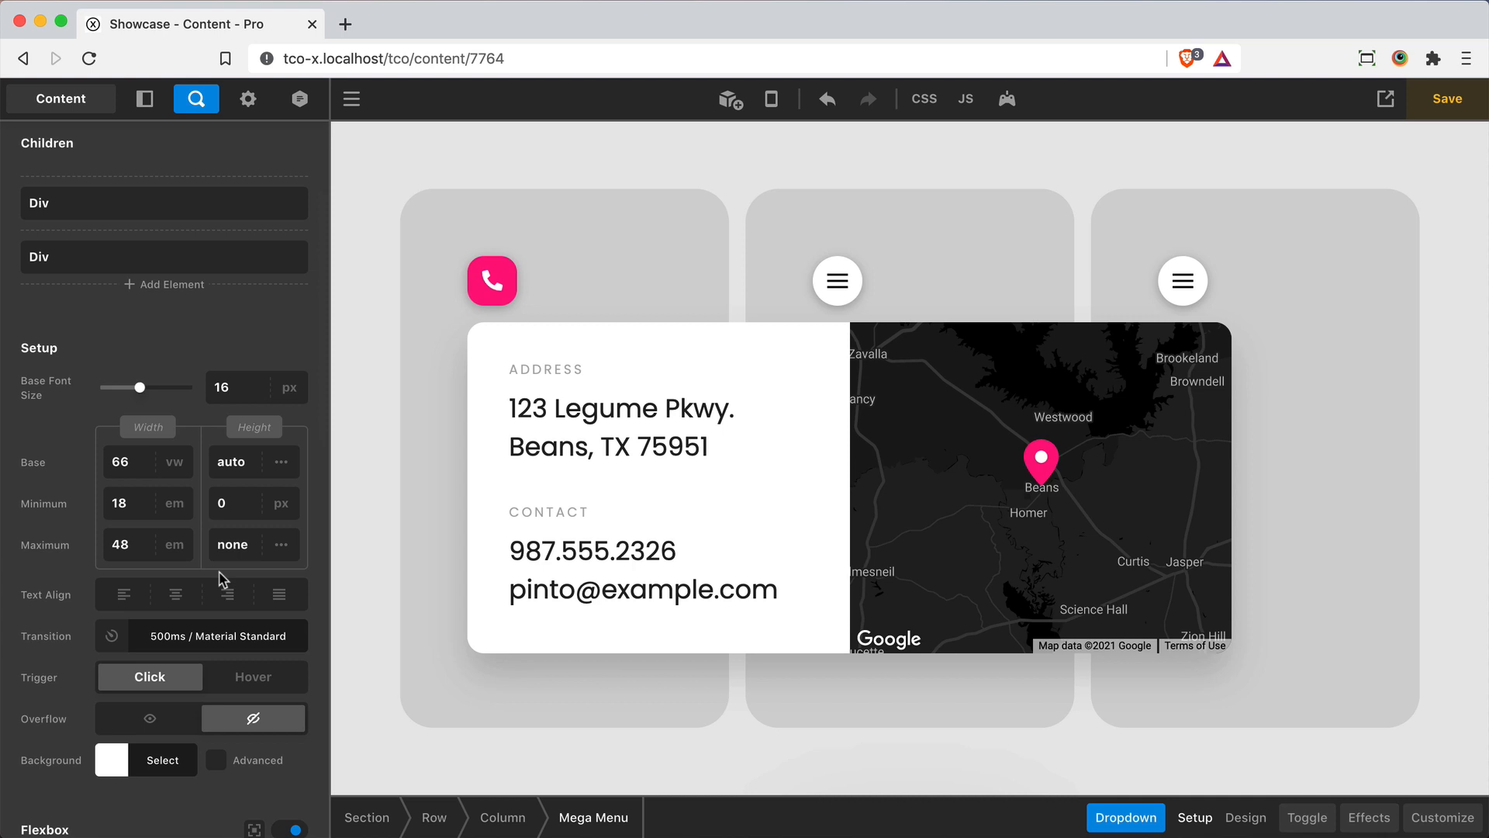
Try base font sizes of 18 px and 14 px on the Mega Menu dropdown, and set it back to 16 px.
double_click(232, 380)
text(18)
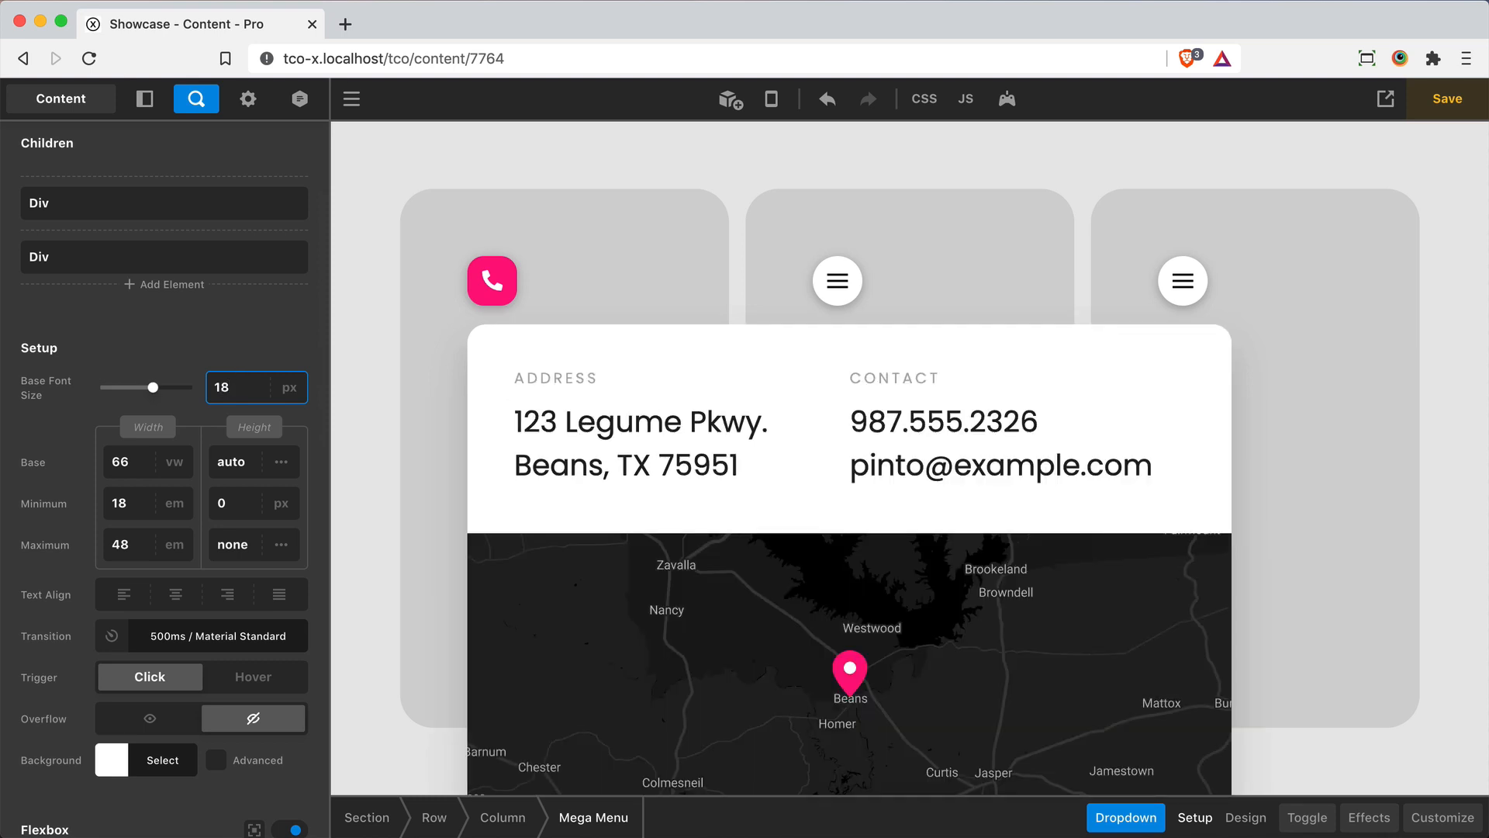
key(BackSpace)
text(4)
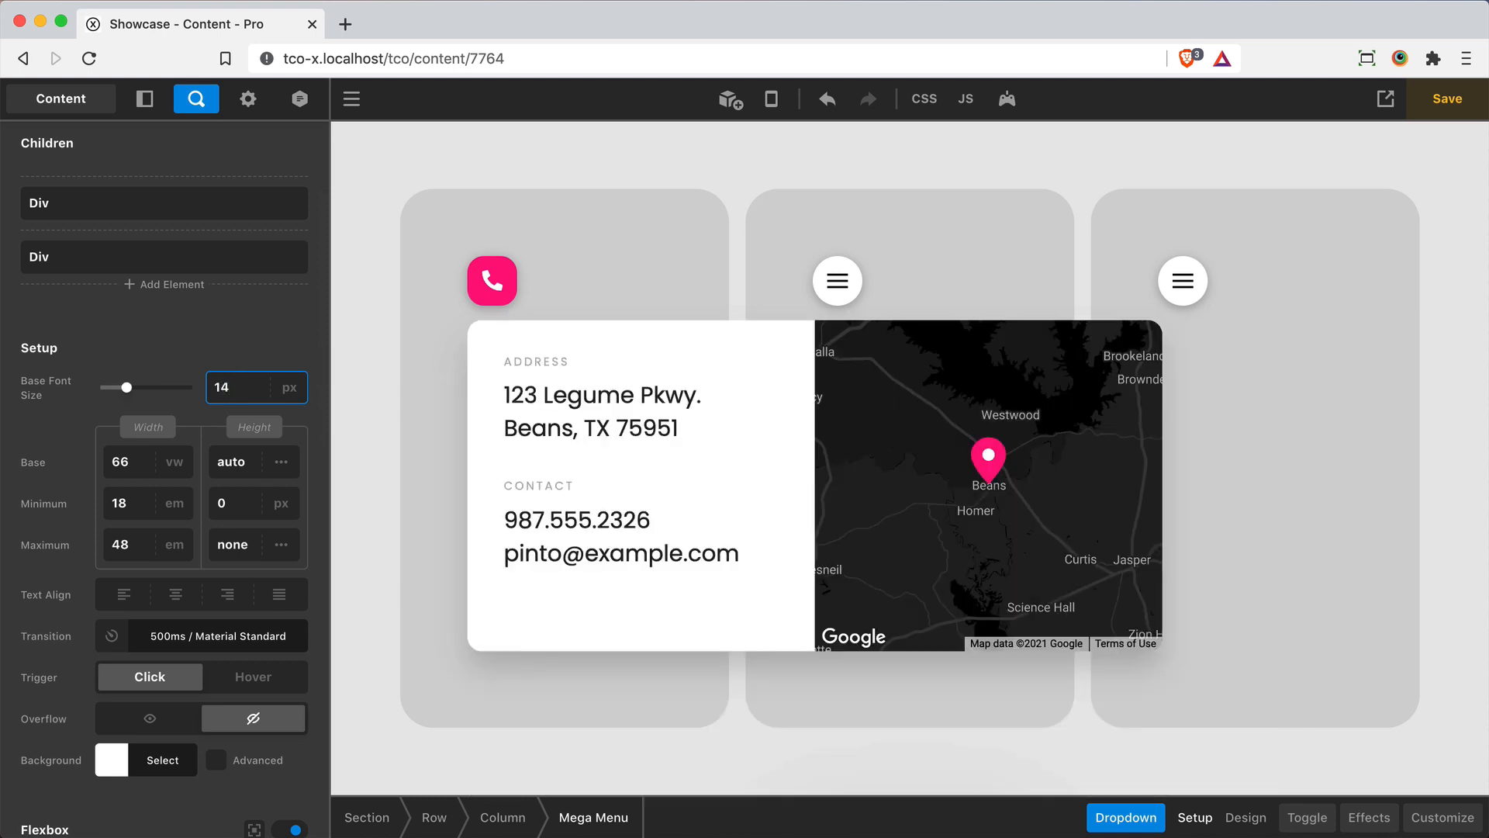
key(shift+Left)
text(6)
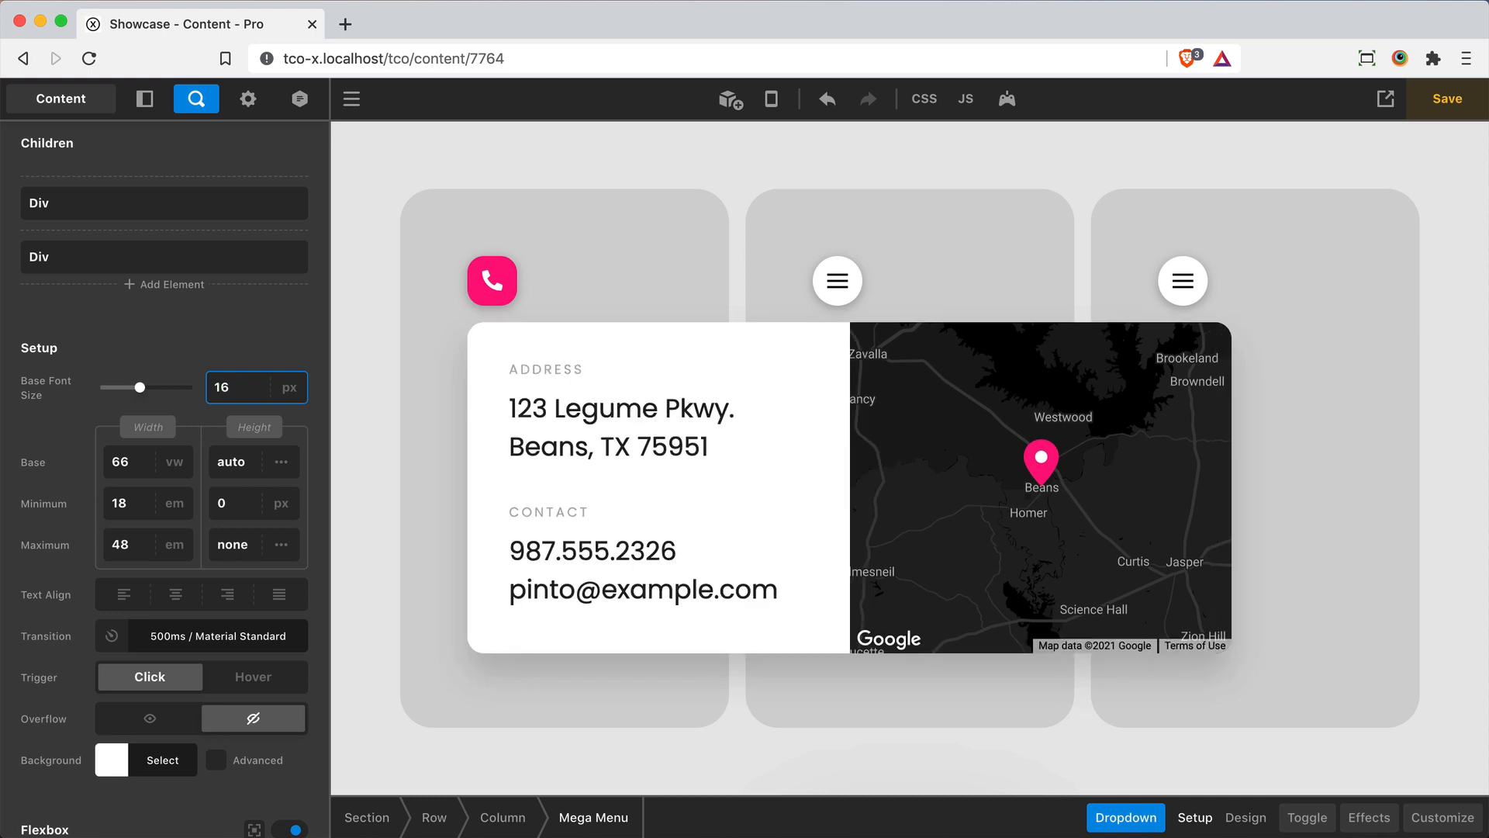
click(205, 339)
Review the dropdown's Flexbox settings and the custom flex grow, shrink and basis values of the Div holding the address and contact text.
scroll(148, 527, down, 6)
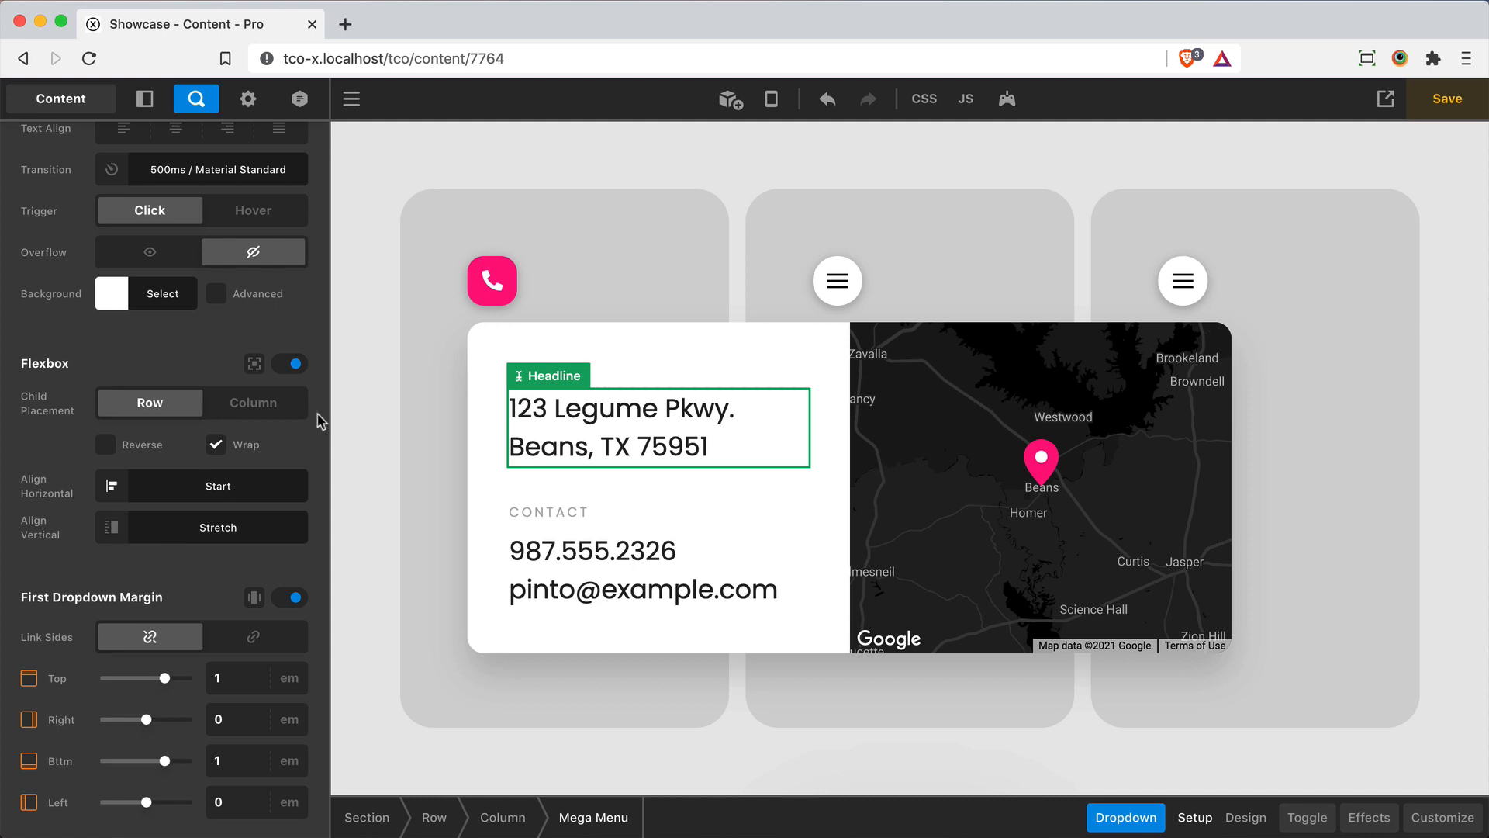
click(487, 400)
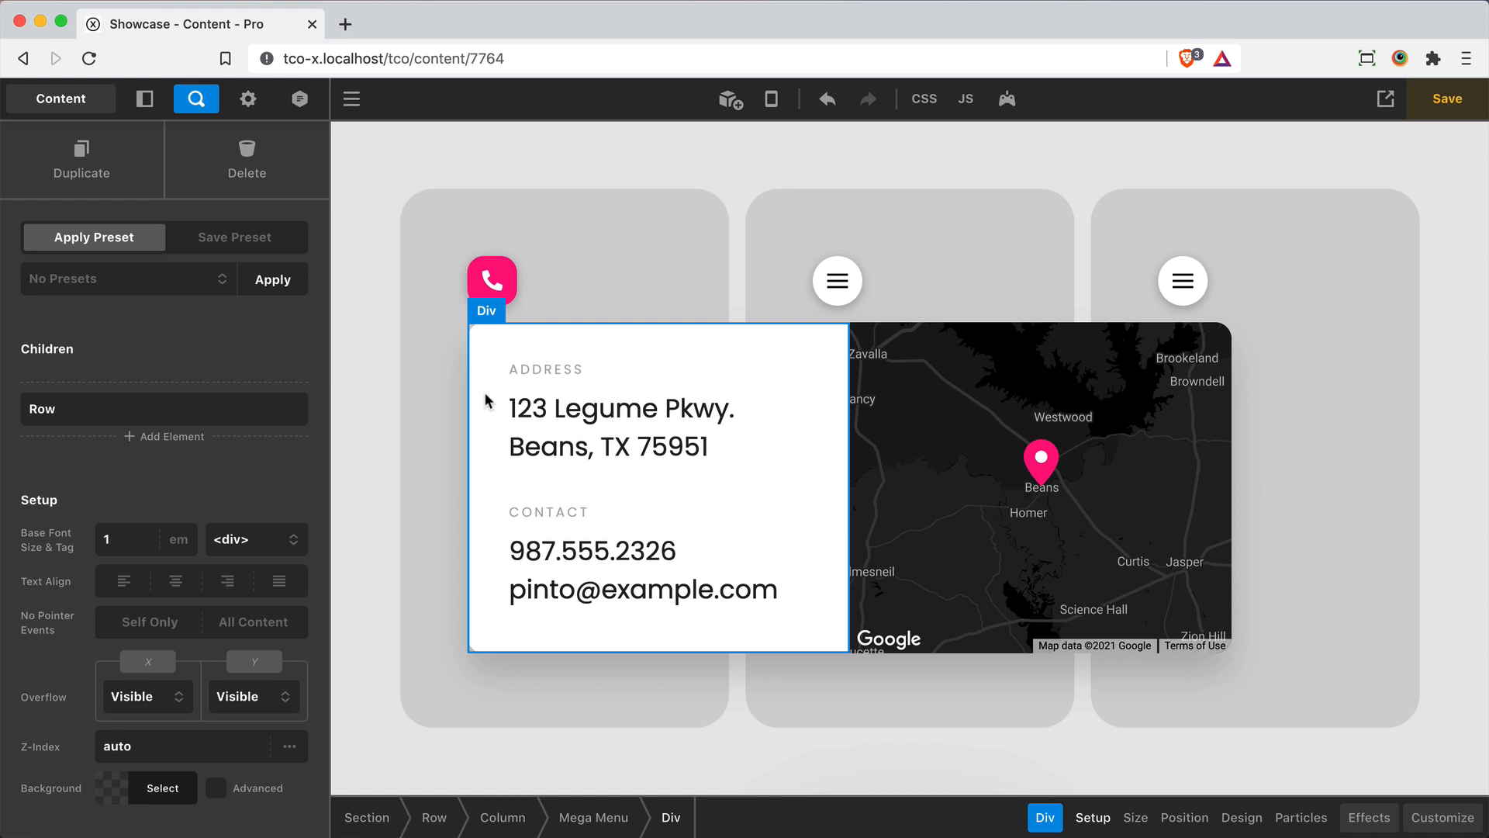
scroll(92, 496, down, 5)
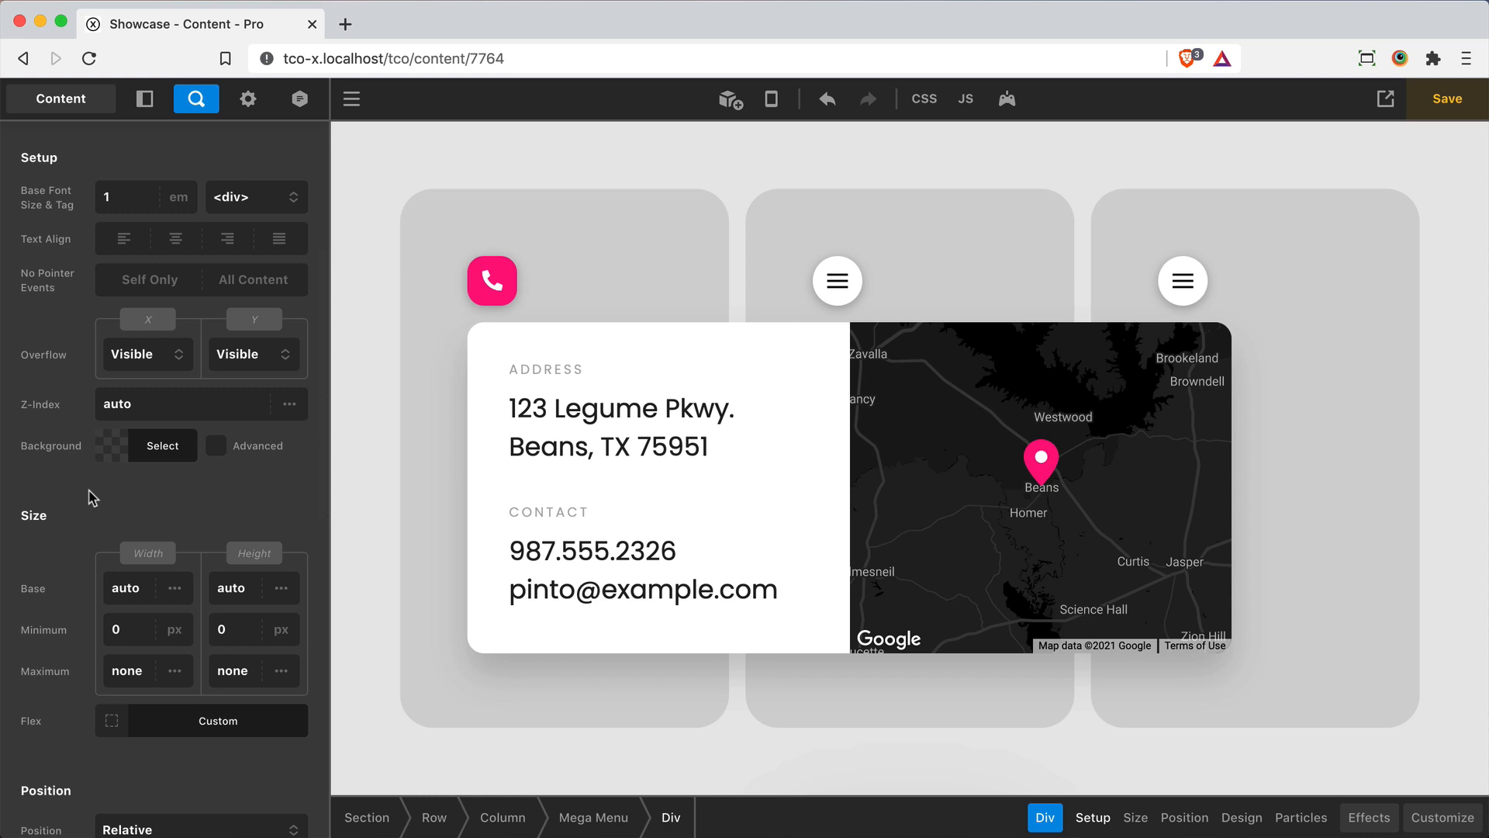
click(225, 733)
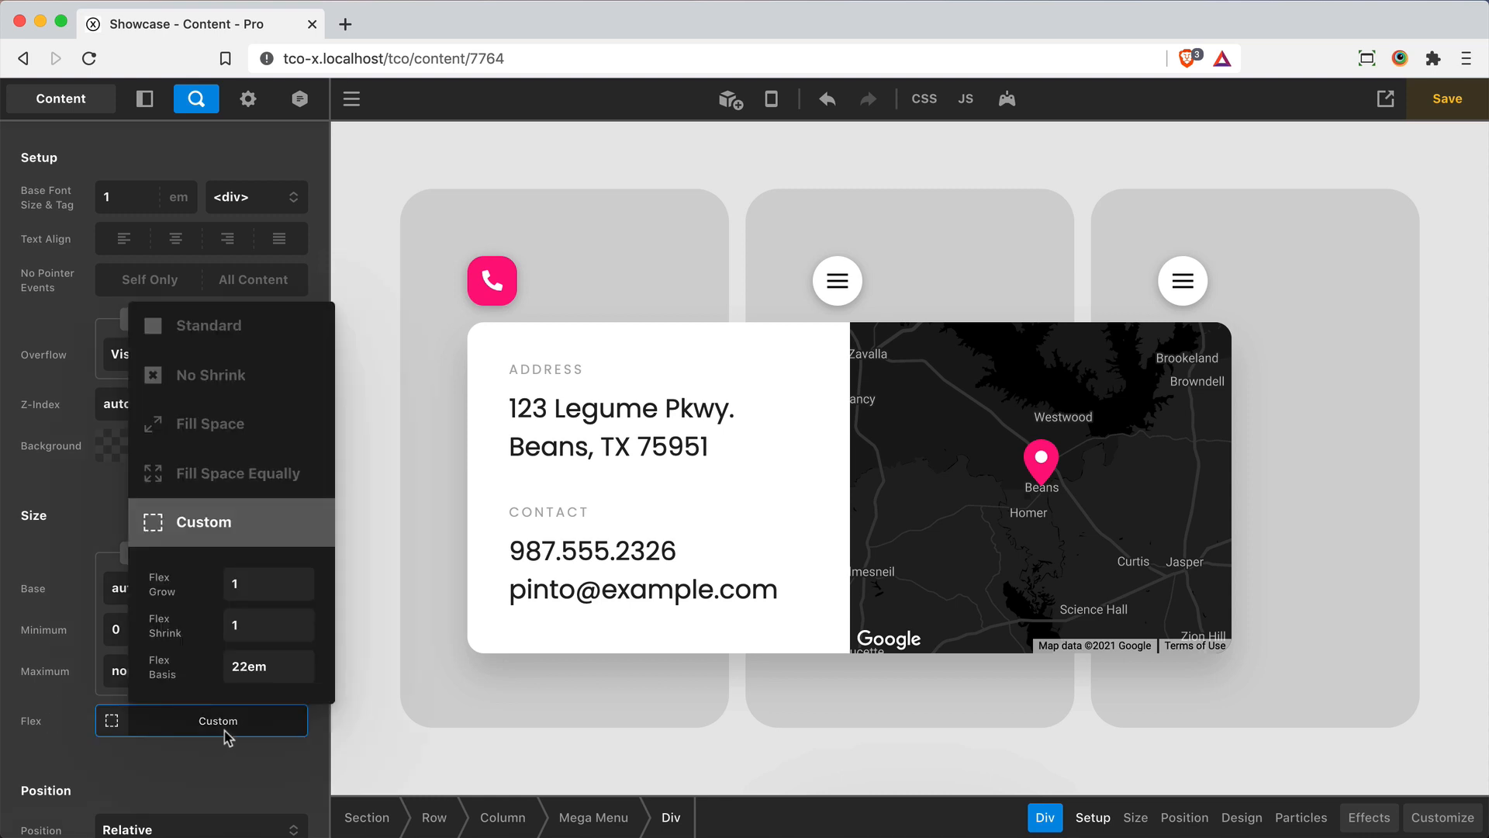
click(270, 583)
click(260, 634)
click(194, 658)
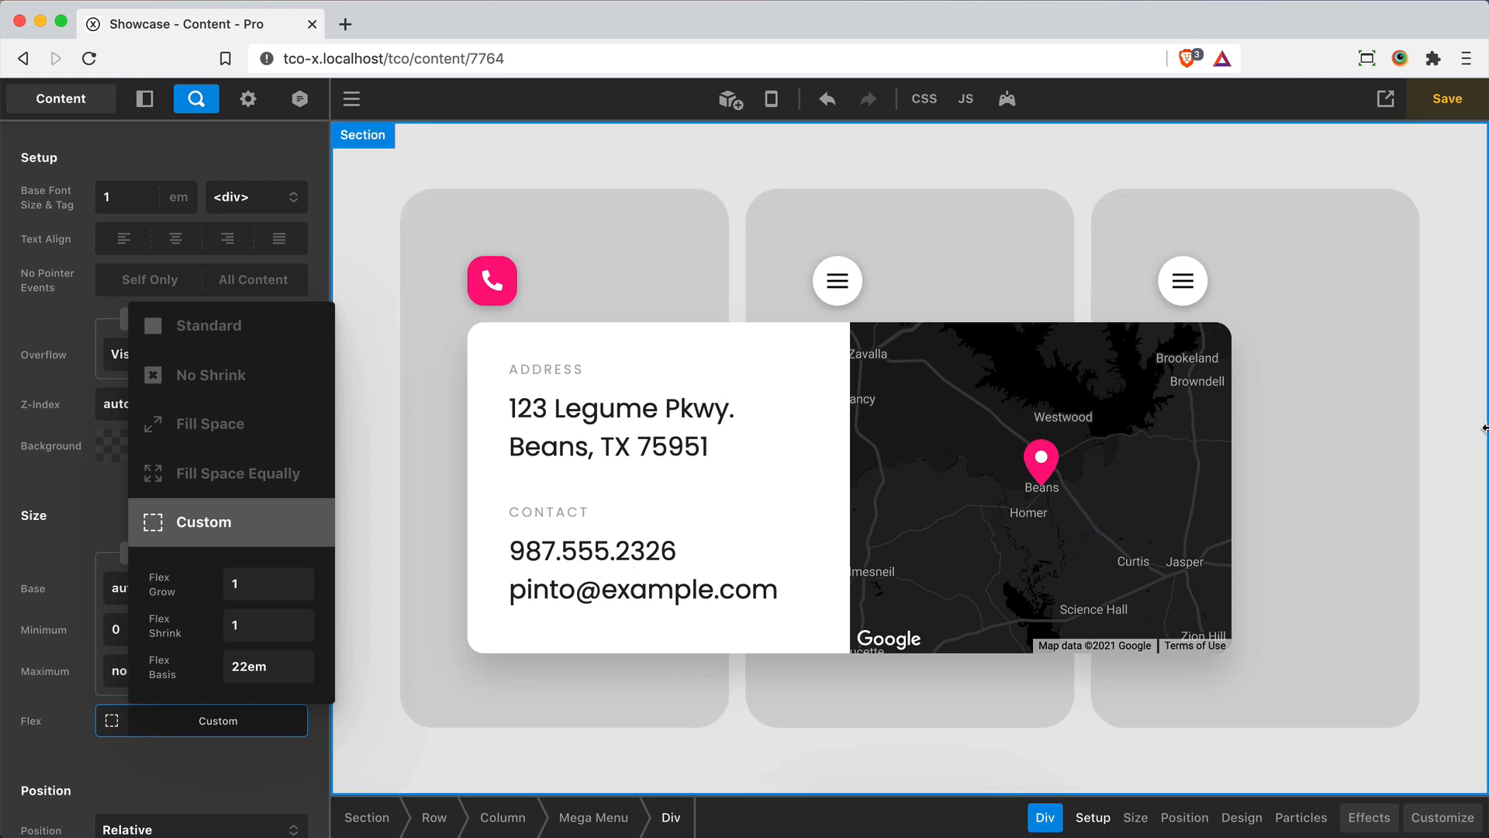
Narrow and widen the browser window around the point where the map wraps below the contact text, and restore its full width.
drag(1484, 428, 1406, 426)
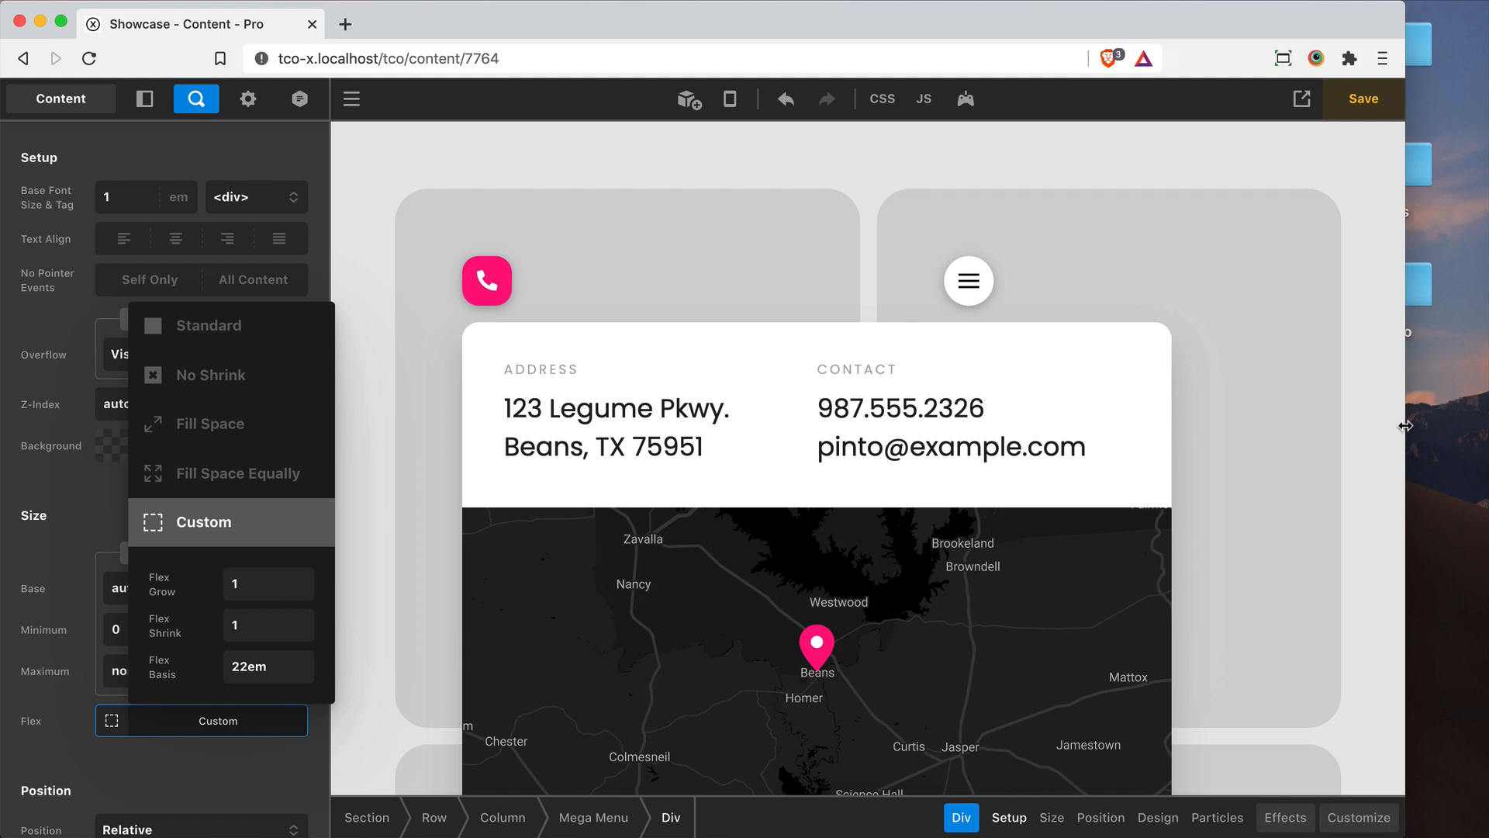
drag(1406, 426, 1452, 432)
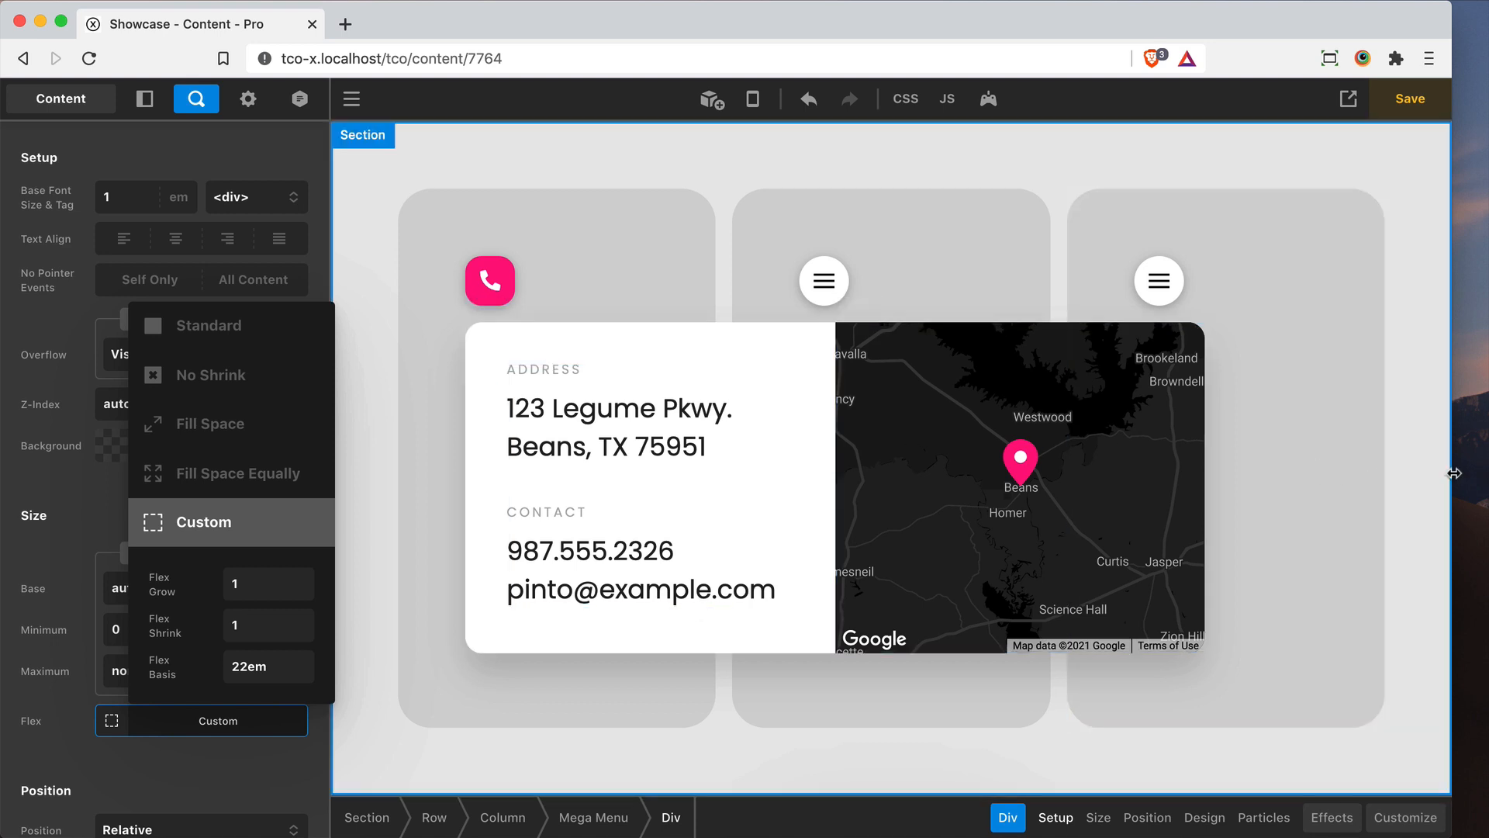
drag(1455, 473, 1432, 473)
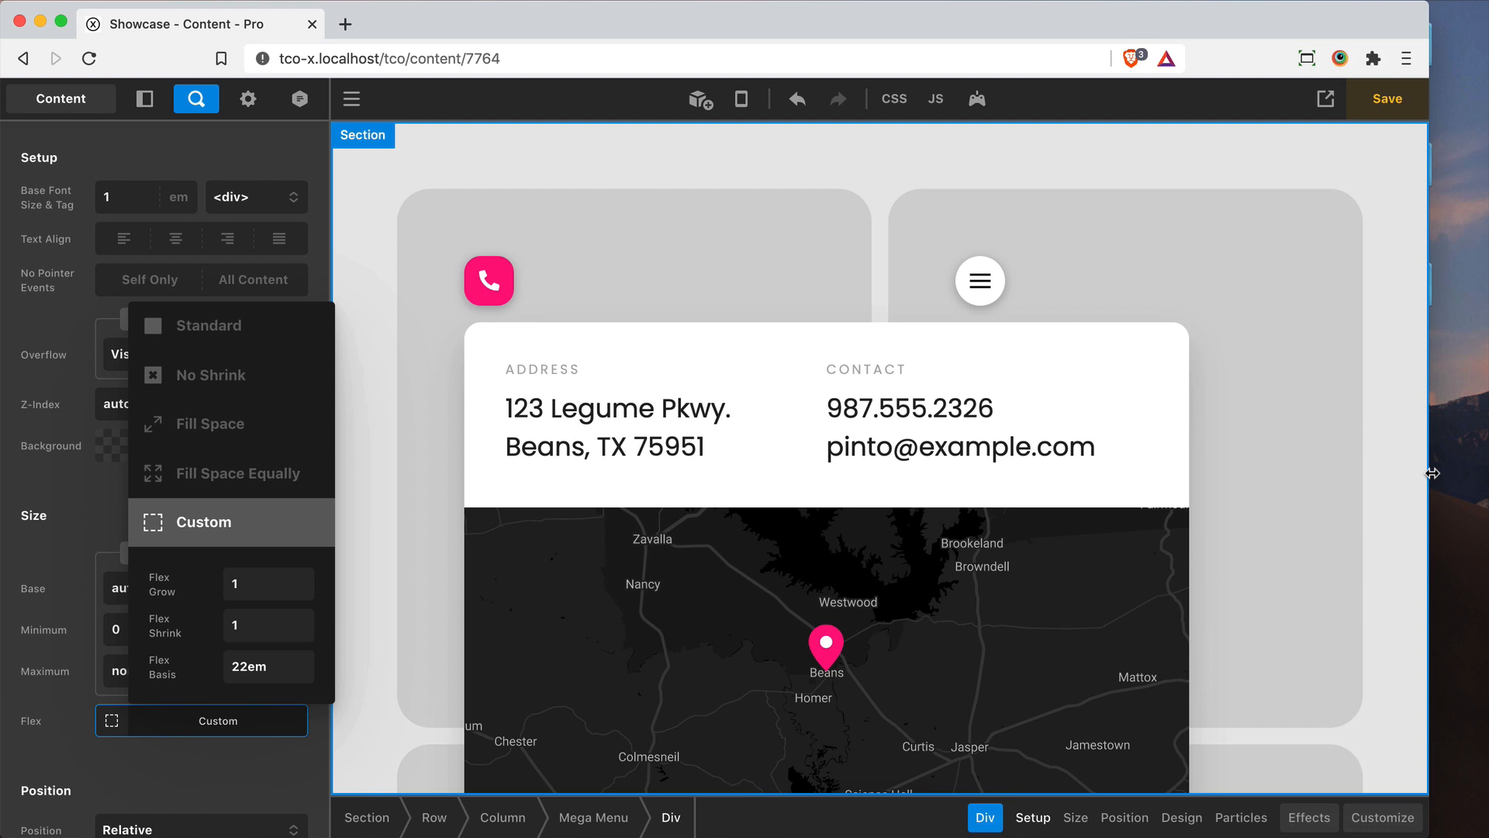
drag(1433, 472, 1484, 457)
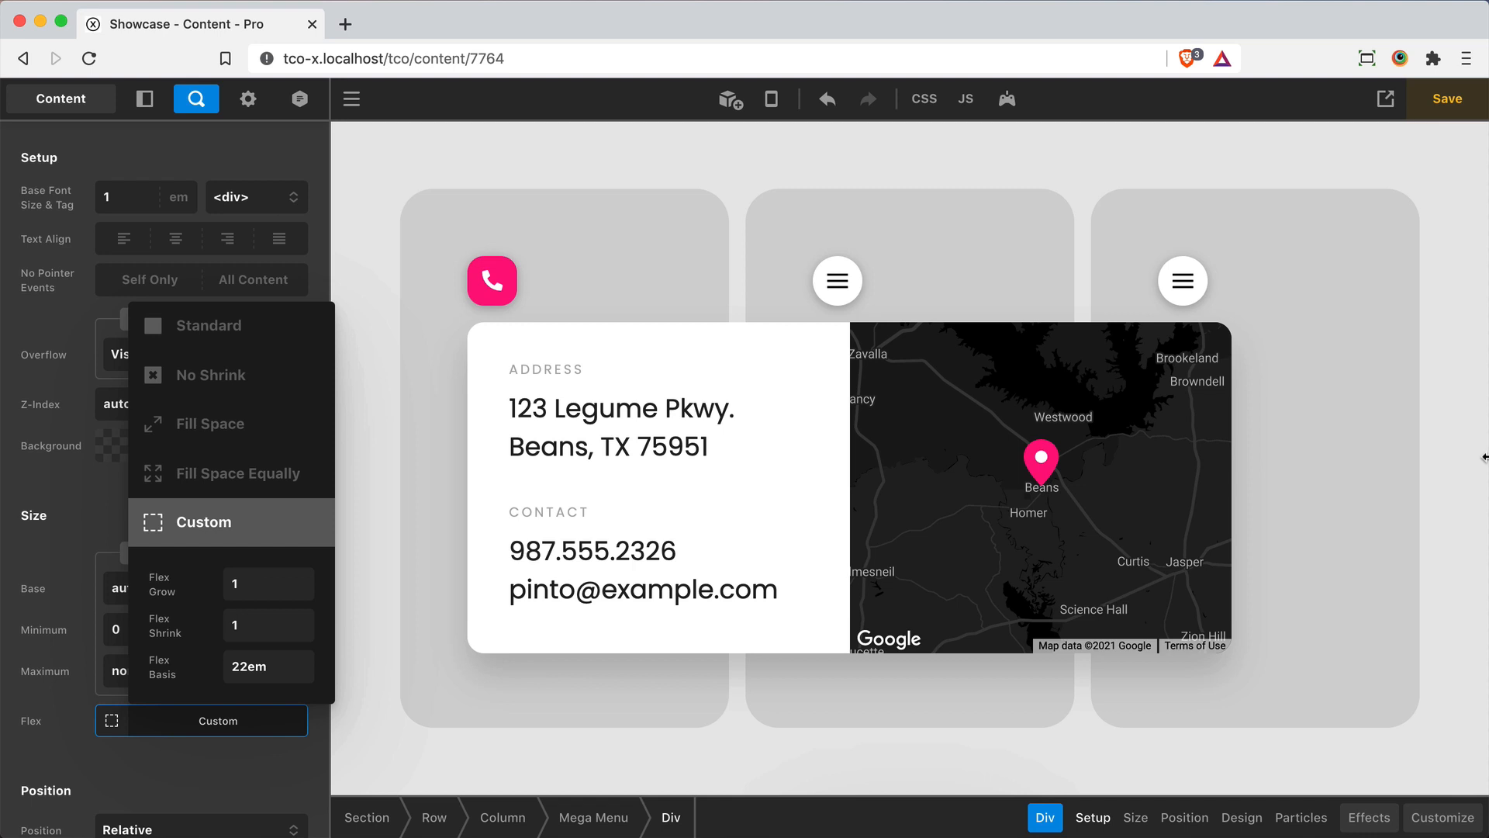
Try a gap height of 2 em on the Row containing the address and contact columns, and undo the change.
click(641, 496)
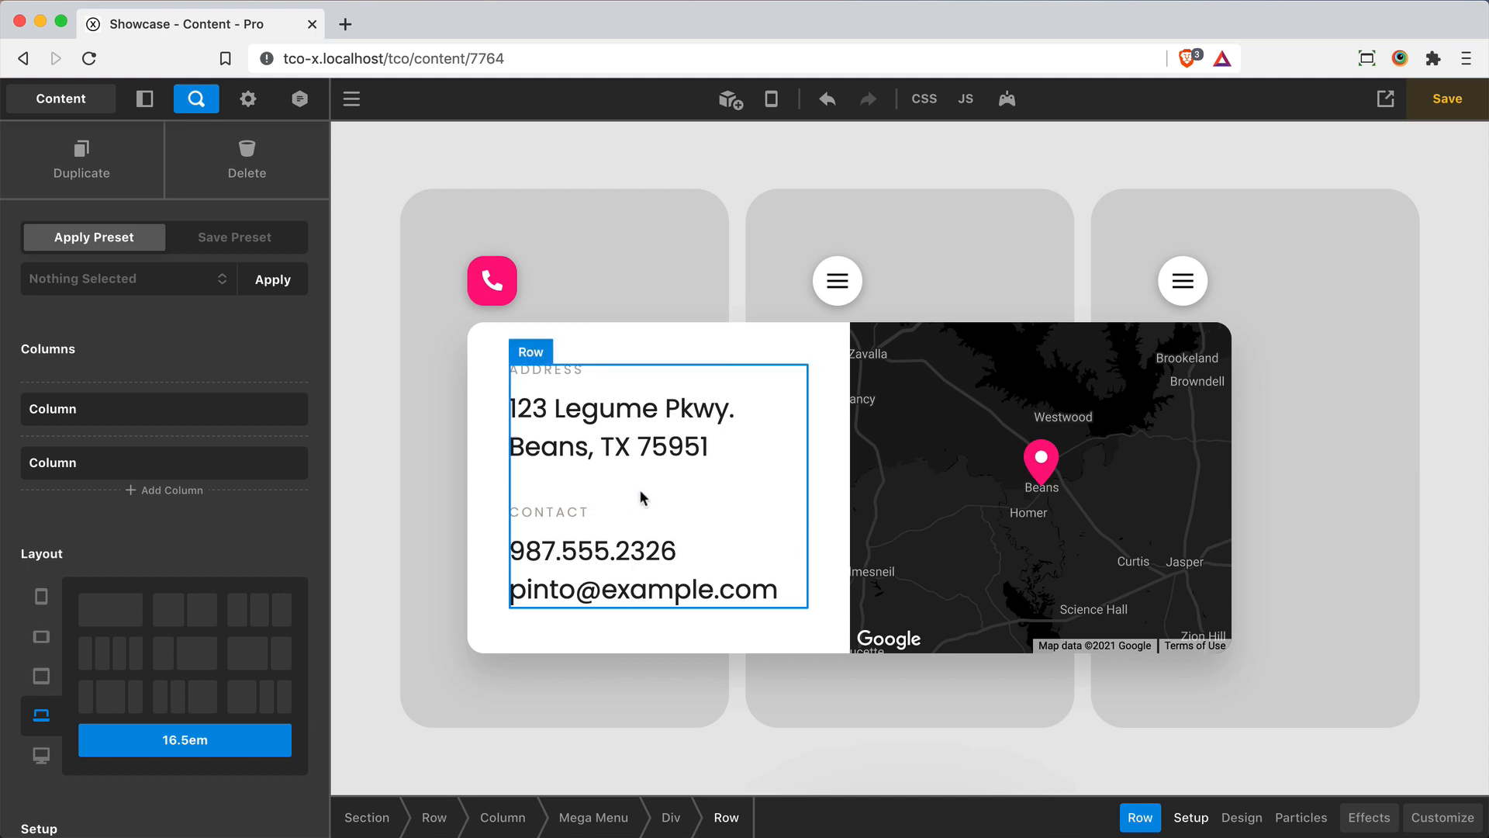
scroll(52, 563, down, 6)
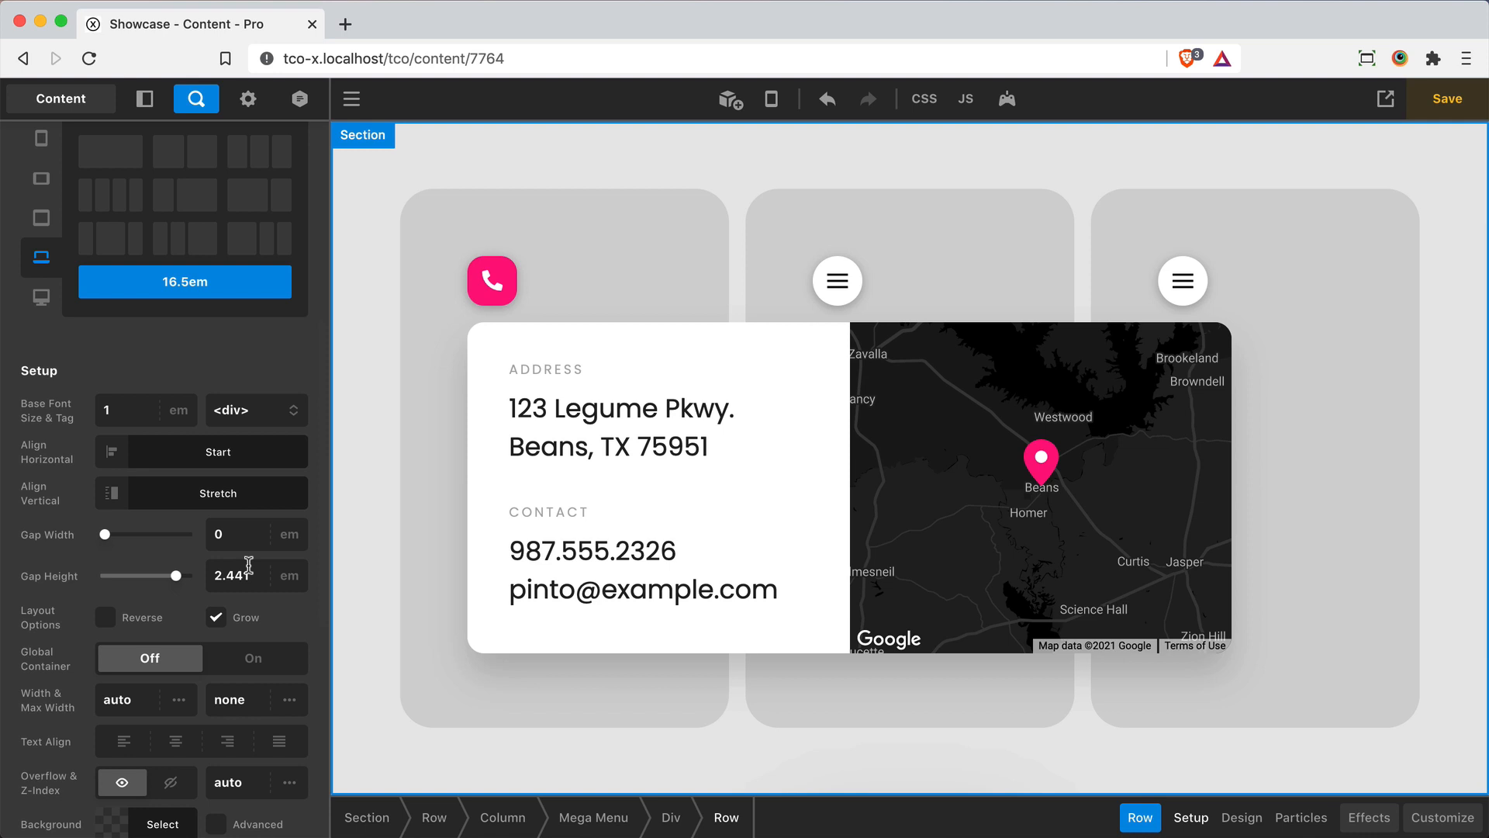
click(232, 570)
text(2)
click(172, 373)
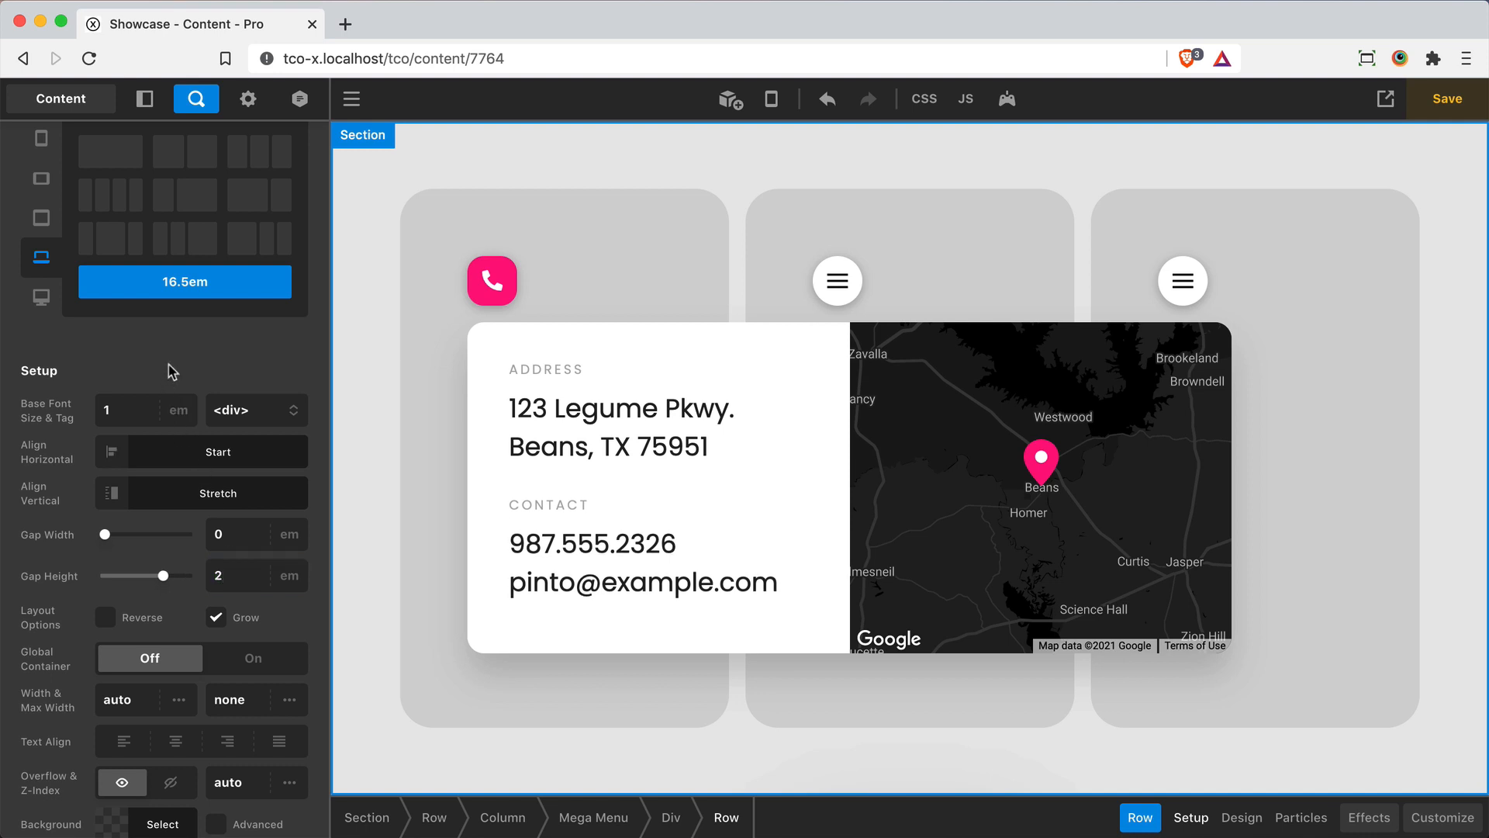
click(240, 574)
key(ctrl+z)
click(201, 358)
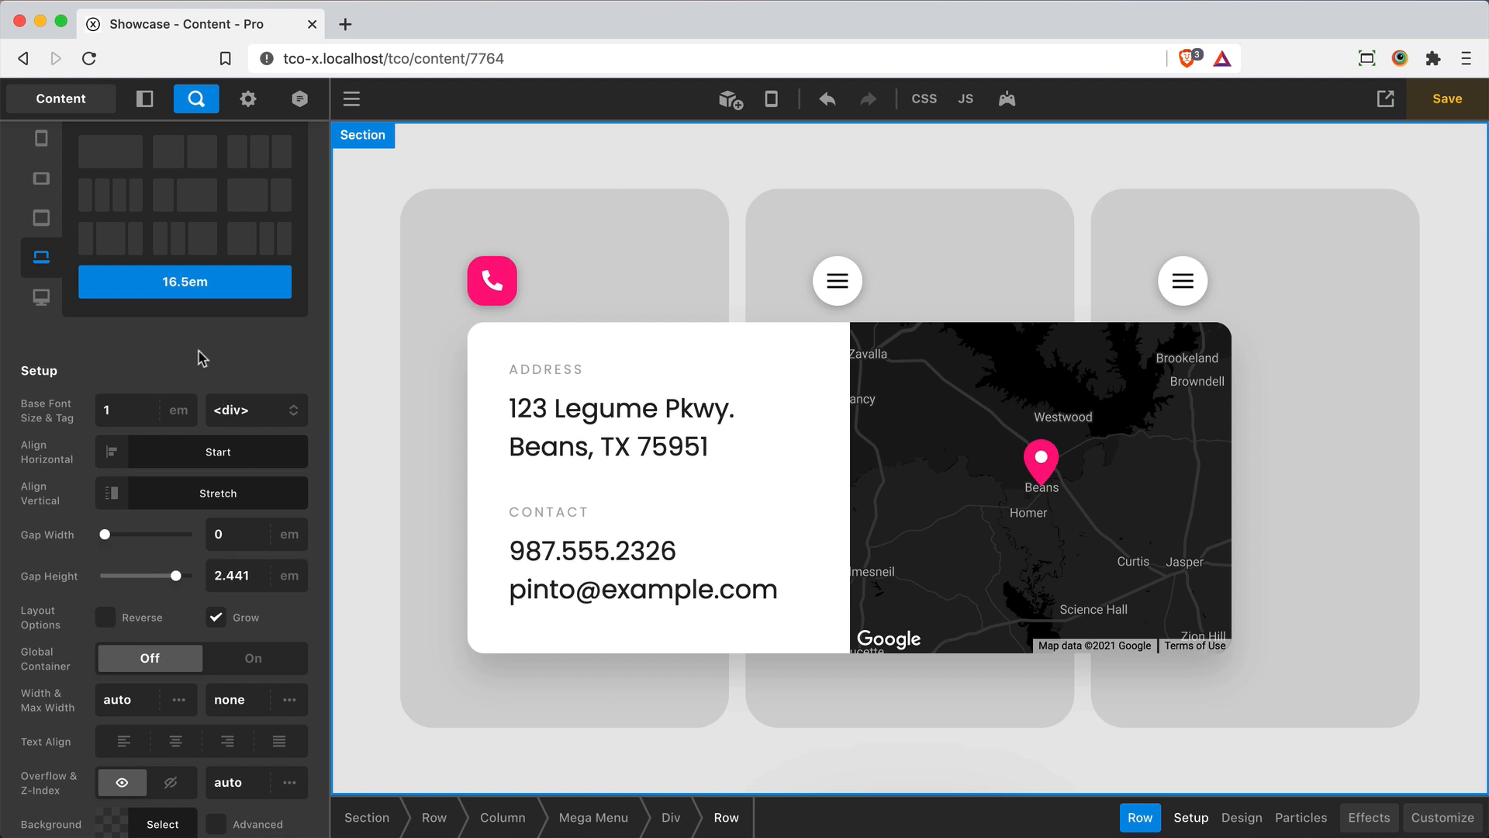
Check the contact dropdown's responsive layout by narrowing the browser window in stages to roughly tablet width and restoring its full width.
drag(1485, 388, 1401, 387)
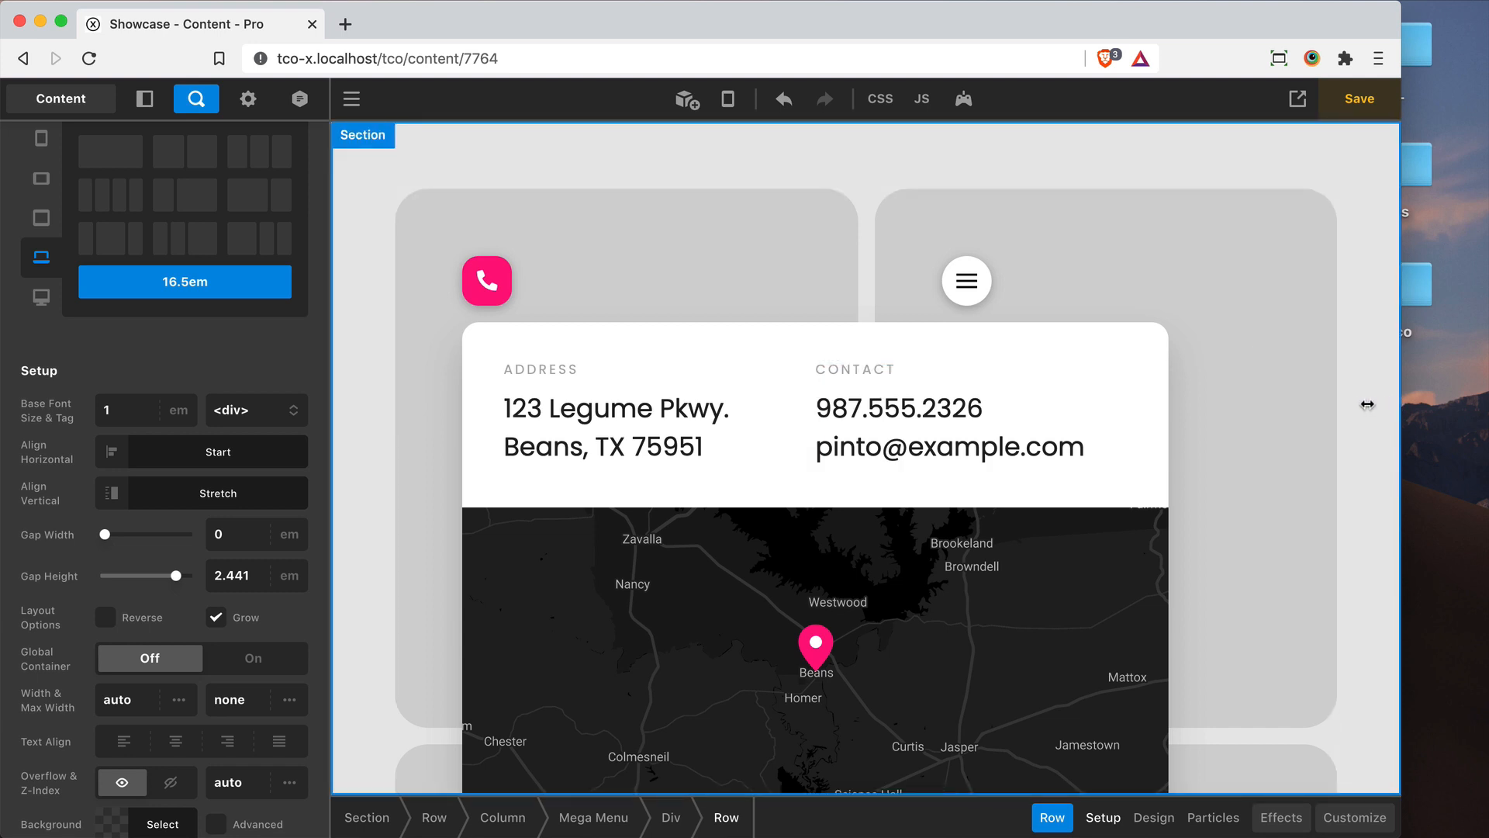
drag(1368, 404, 1264, 404)
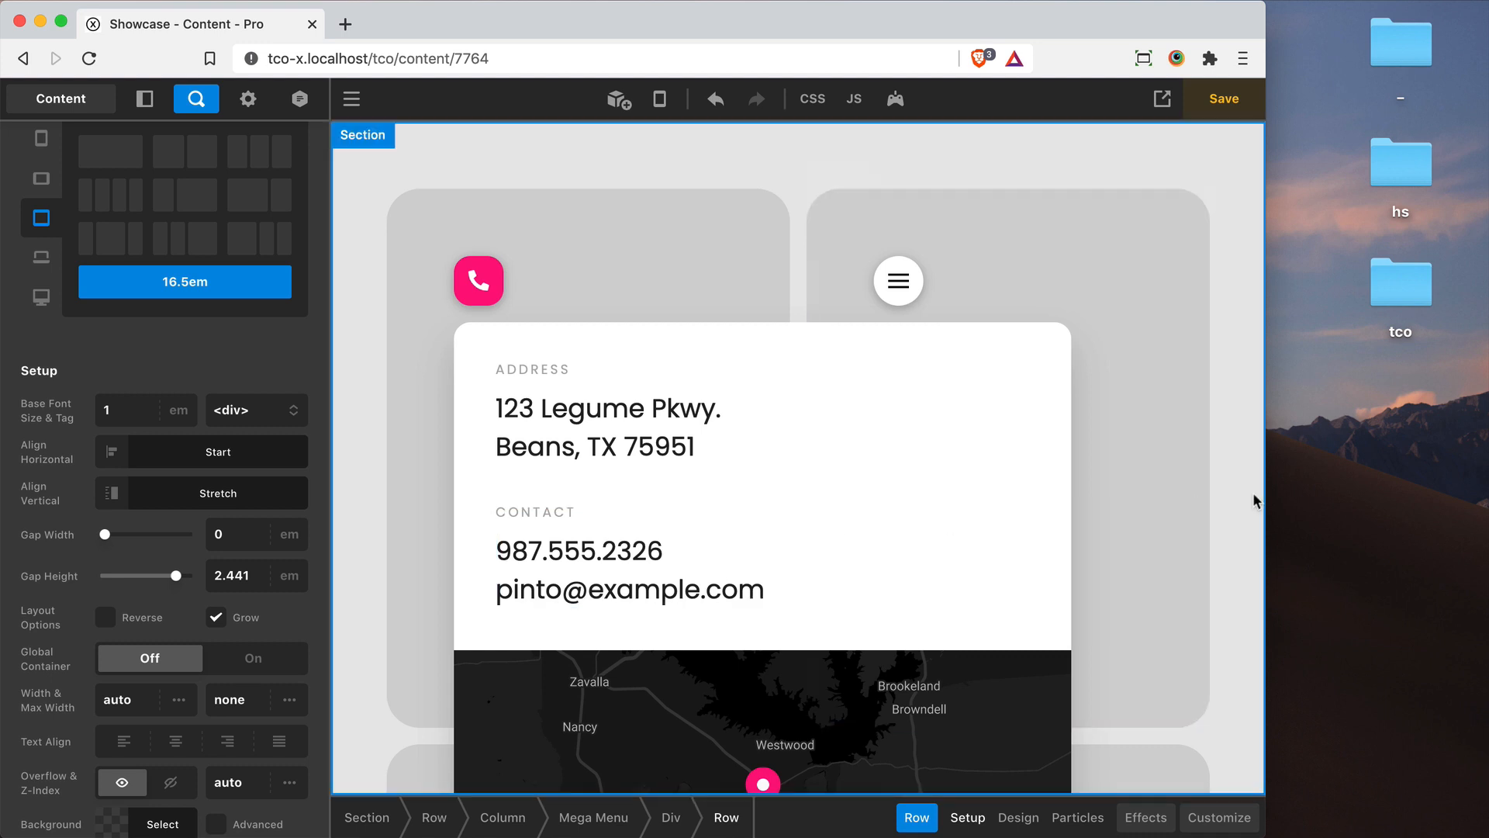
click(1055, 560)
drag(1267, 537, 1063, 539)
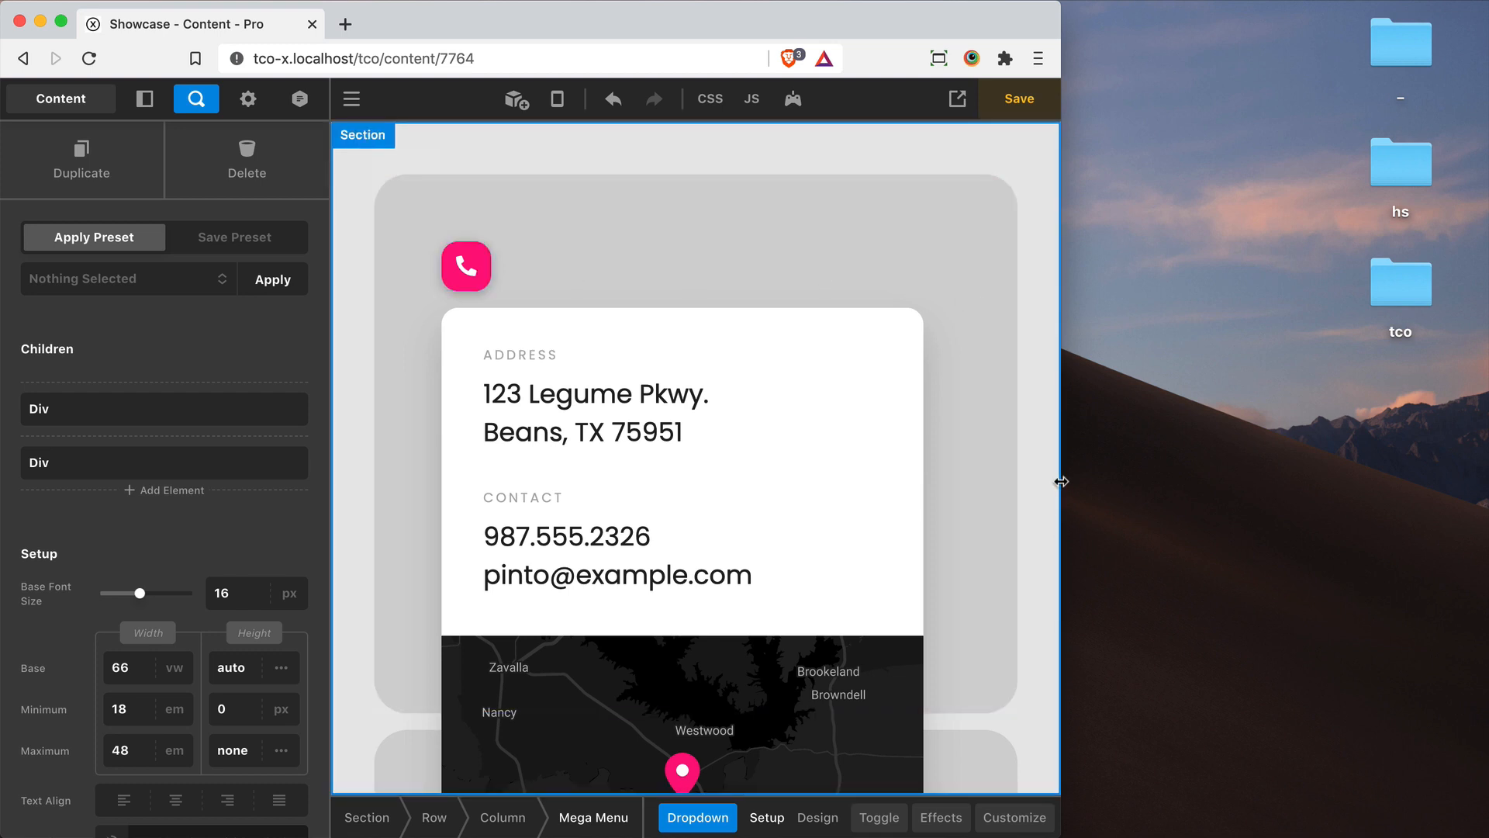
drag(1061, 481, 1484, 498)
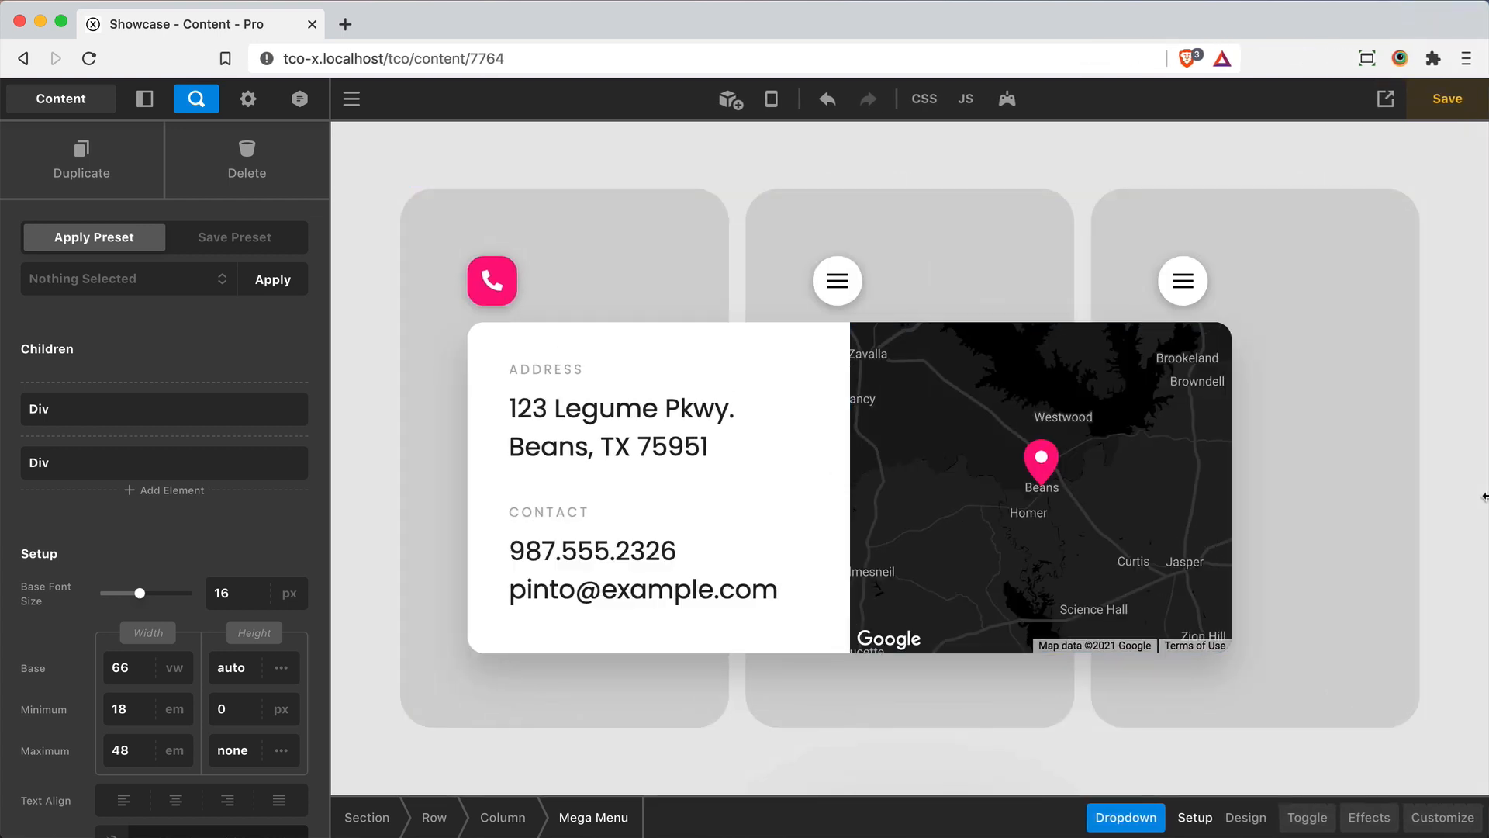
Inspect the Map's setup, its Marker's custom image and offset settings, and the Google Map Styles JSON.
click(939, 531)
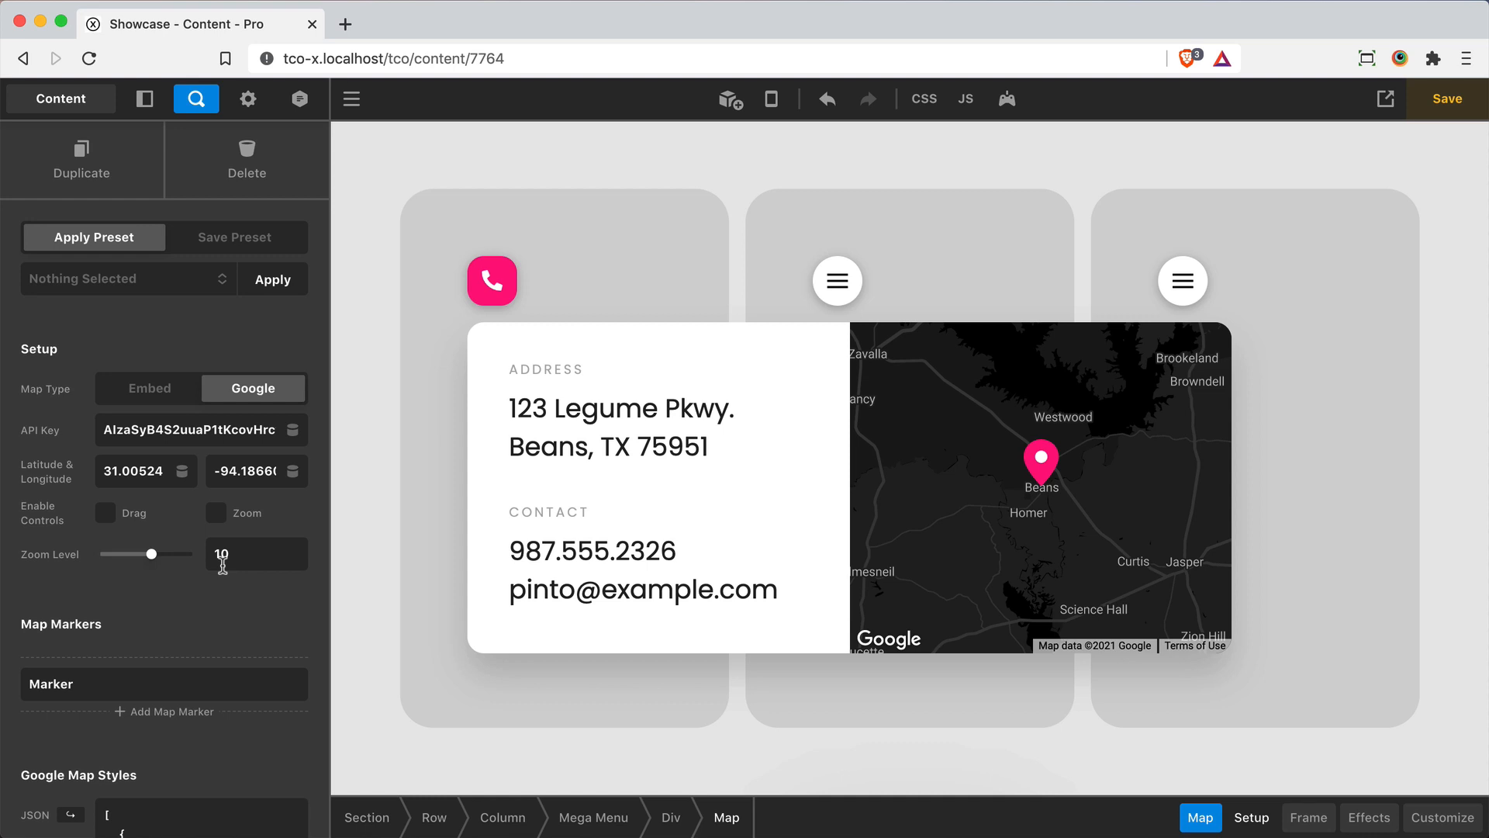
scroll(223, 565, down, 3)
click(246, 504)
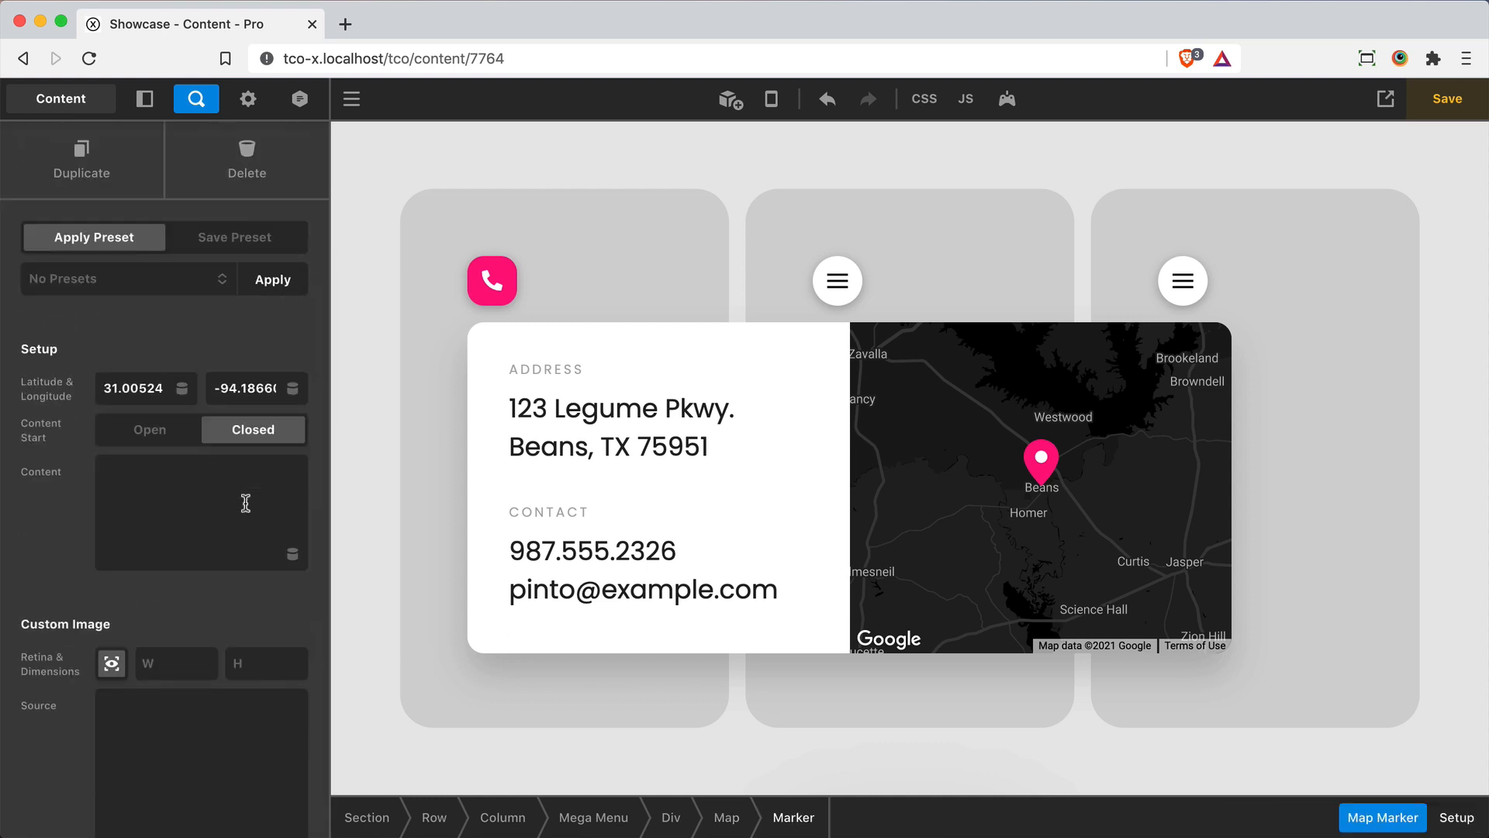
scroll(236, 566, down, 3)
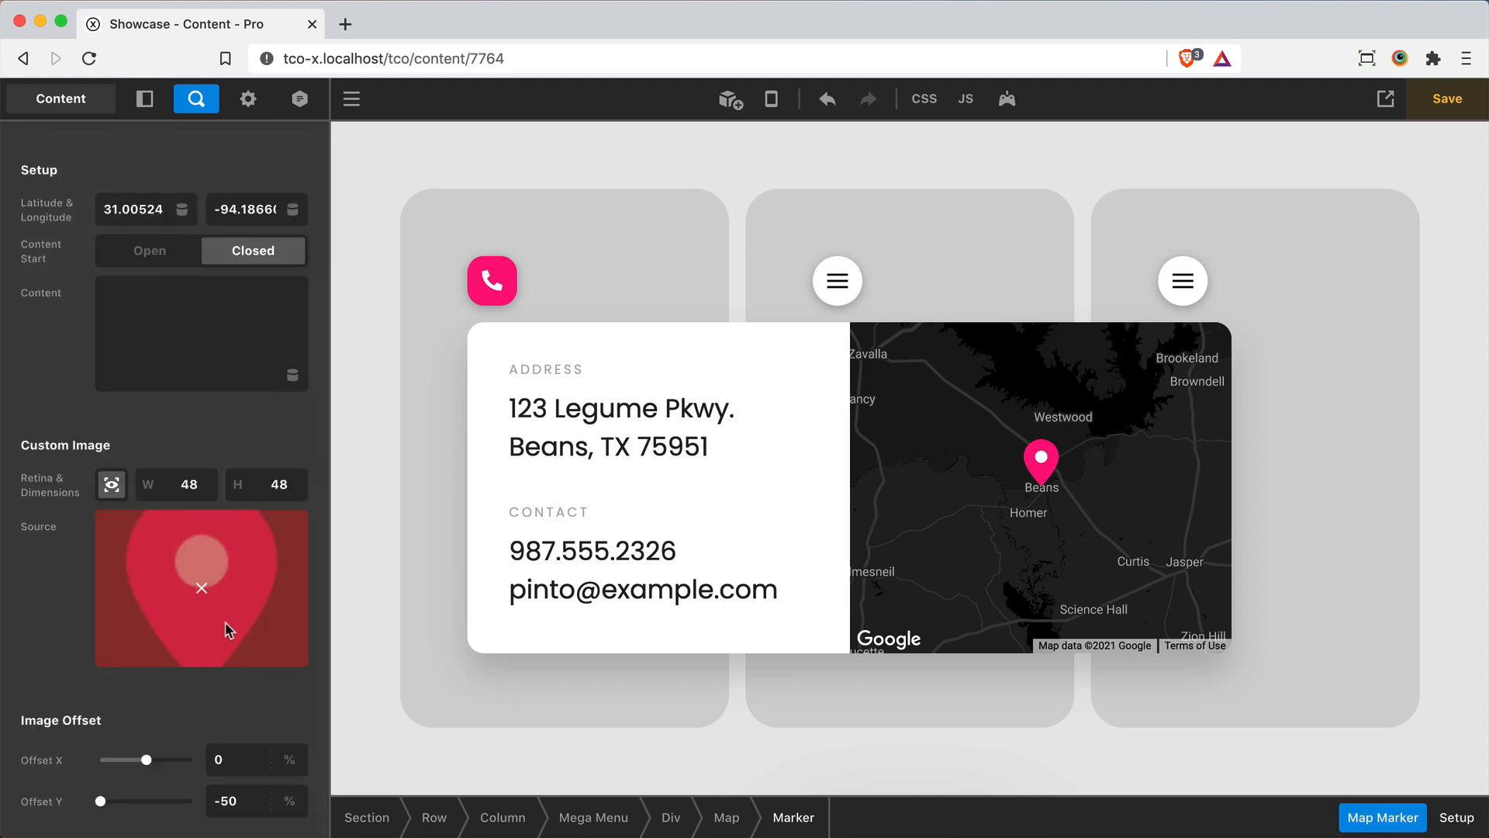
click(727, 817)
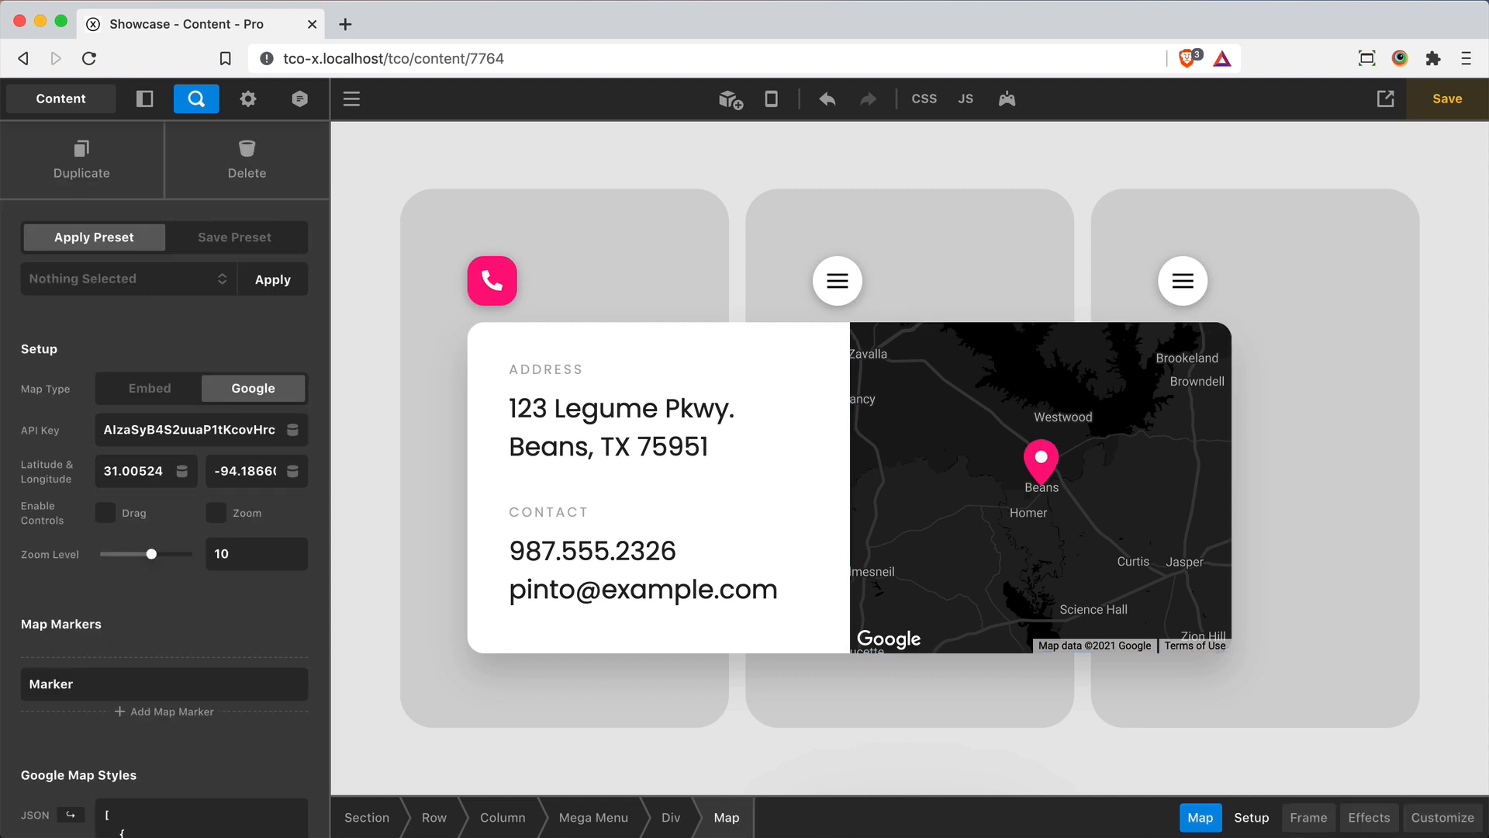
scroll(144, 640, down, 3)
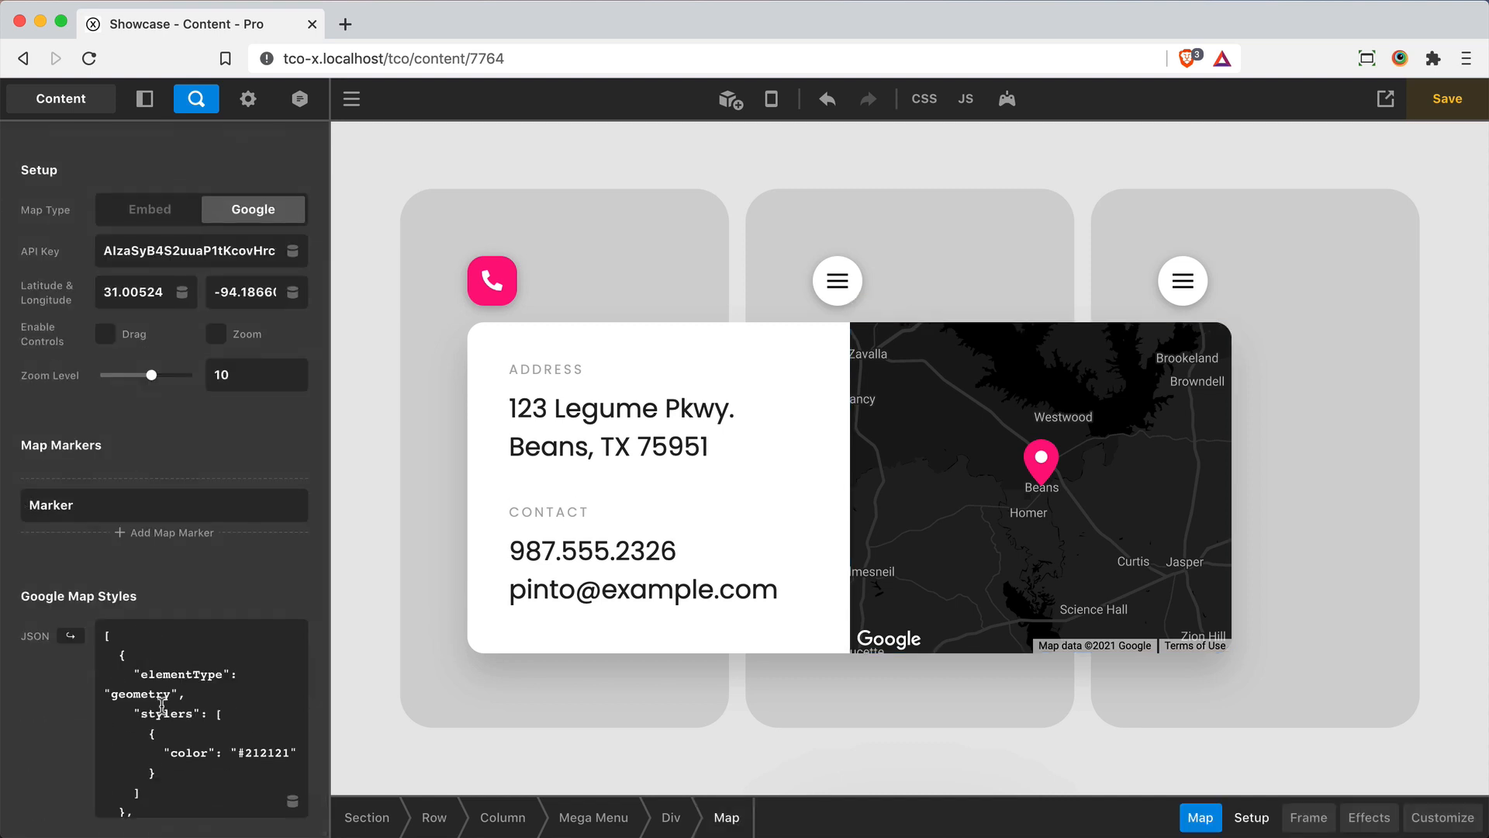